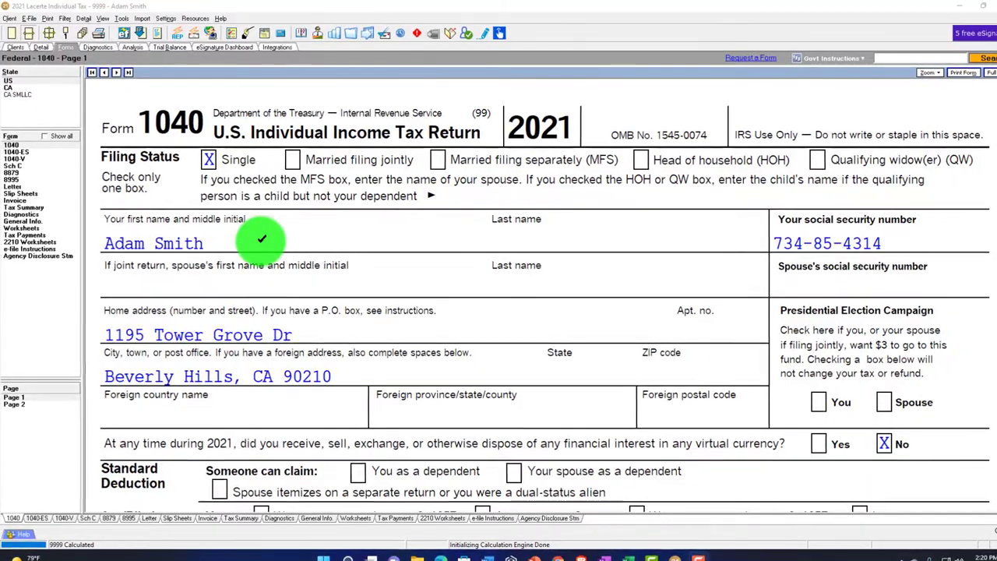
# Review the filing status, wages, total income and deduction lines on page 1 of Form 1040
pyautogui.scroll(-2, 261, 238)
pyautogui.scroll(-5, 296, 311)
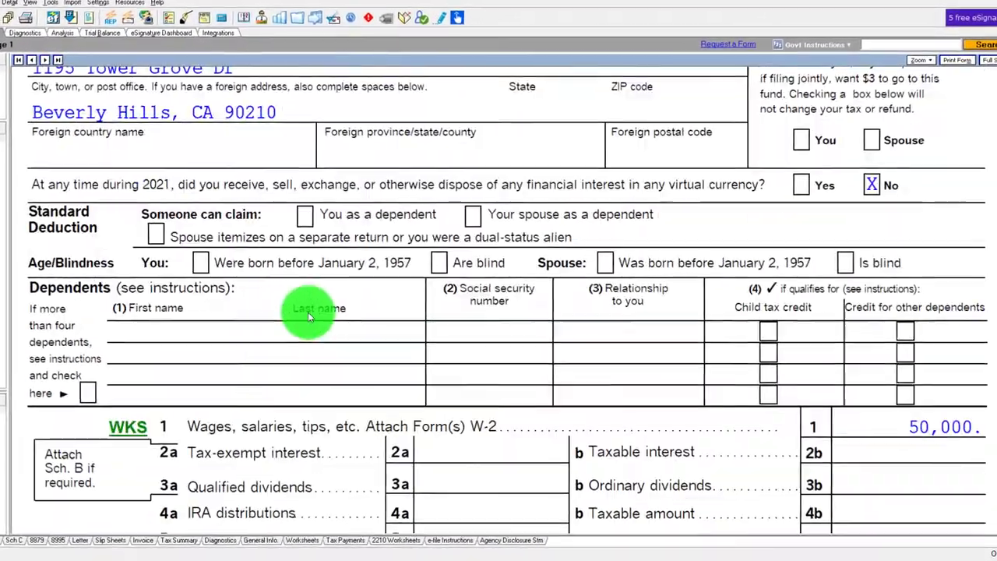
pyautogui.scroll(-3, 308, 312)
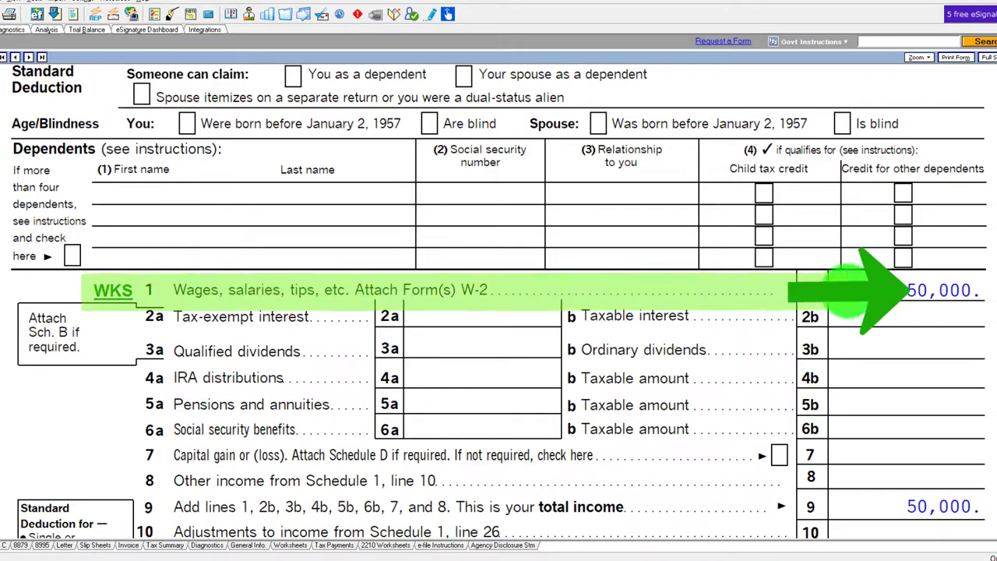
pyautogui.scroll(-4, 852, 286)
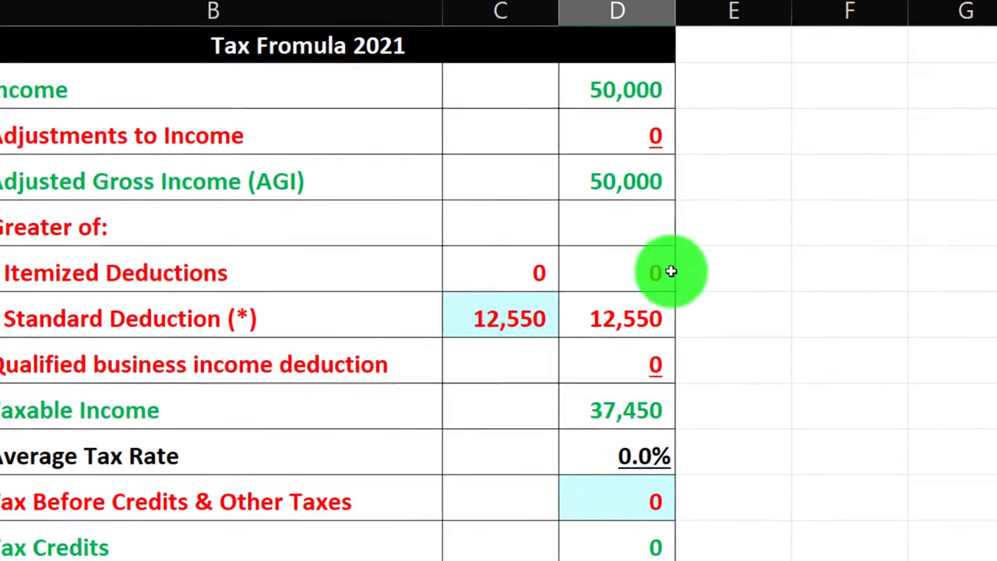
# Switch to the Excel tax formula worksheet and enter 4298 for Tax Before Credits & Other Taxes
pyautogui.click(783, 59)
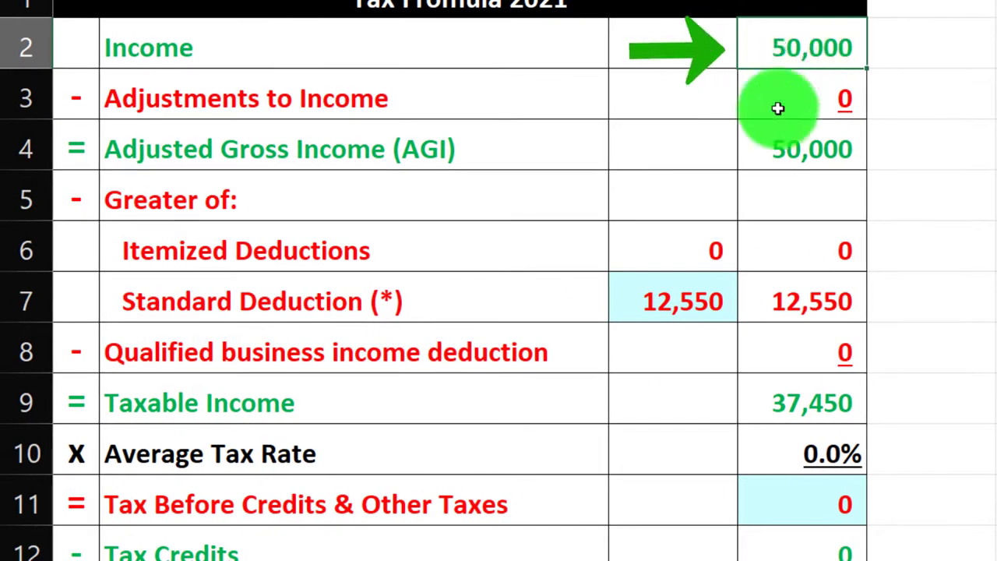
pyautogui.click(668, 296)
pyautogui.click(784, 405)
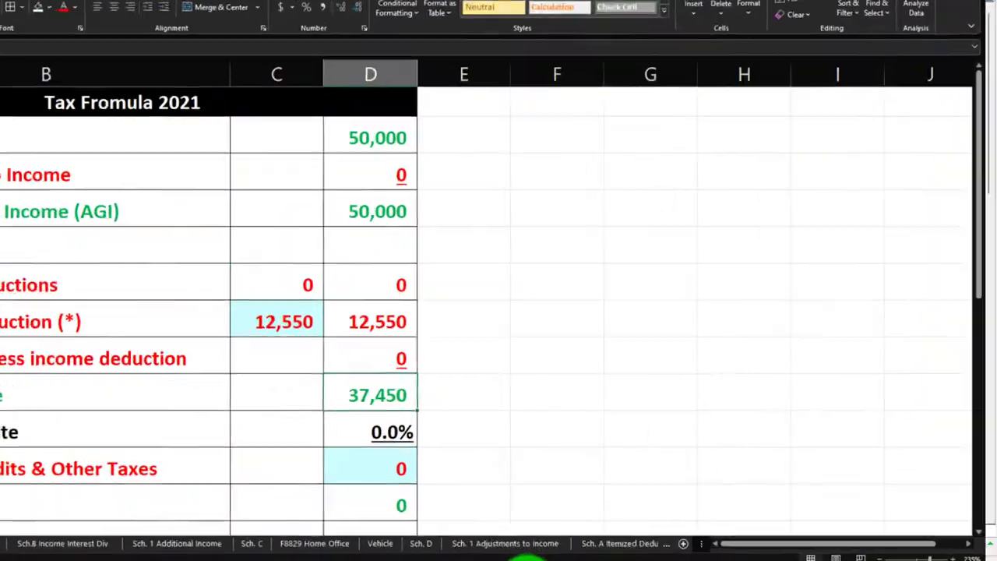
pyautogui.click(420, 466)
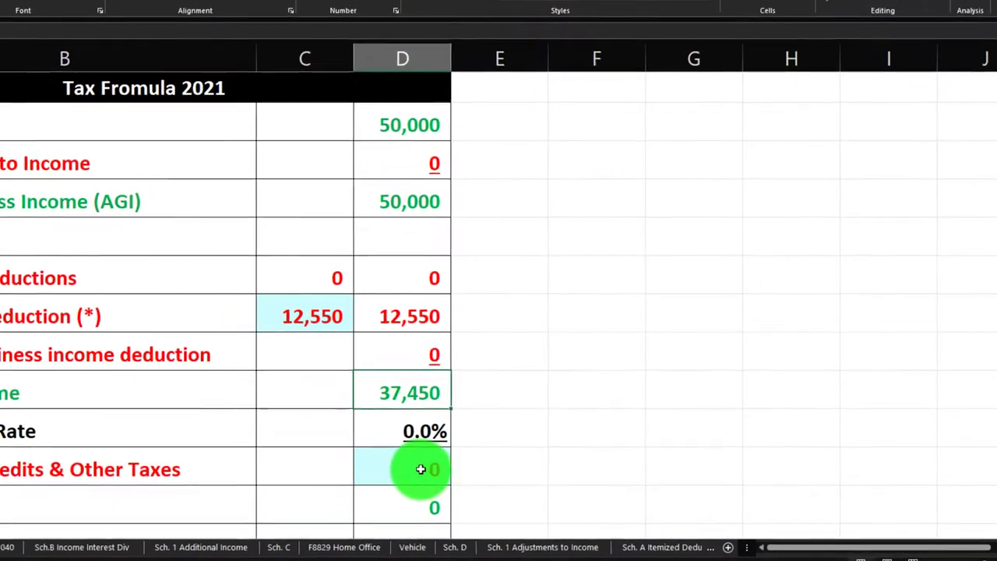
pyautogui.write('4')
pyautogui.write('298')
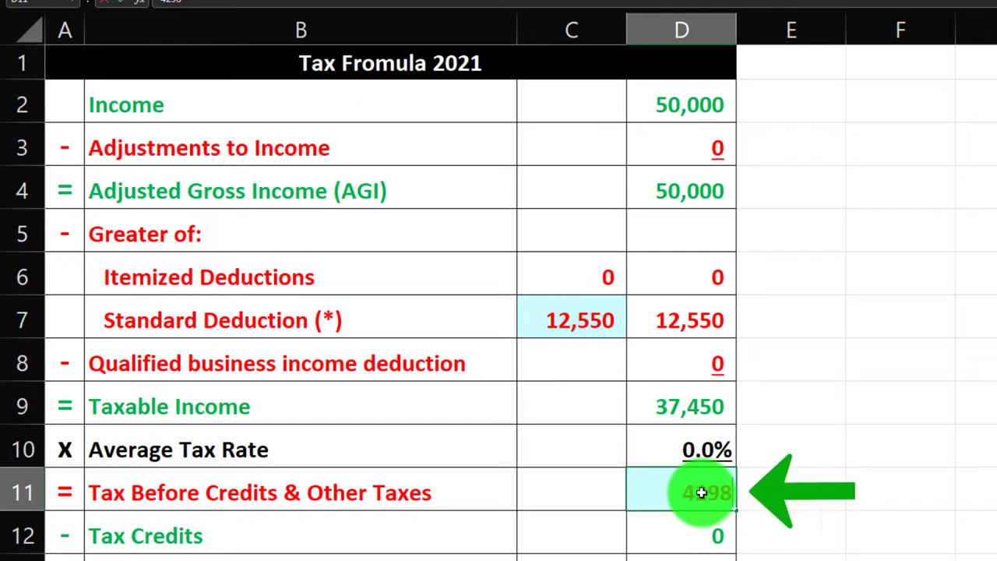
pyautogui.press('Return')
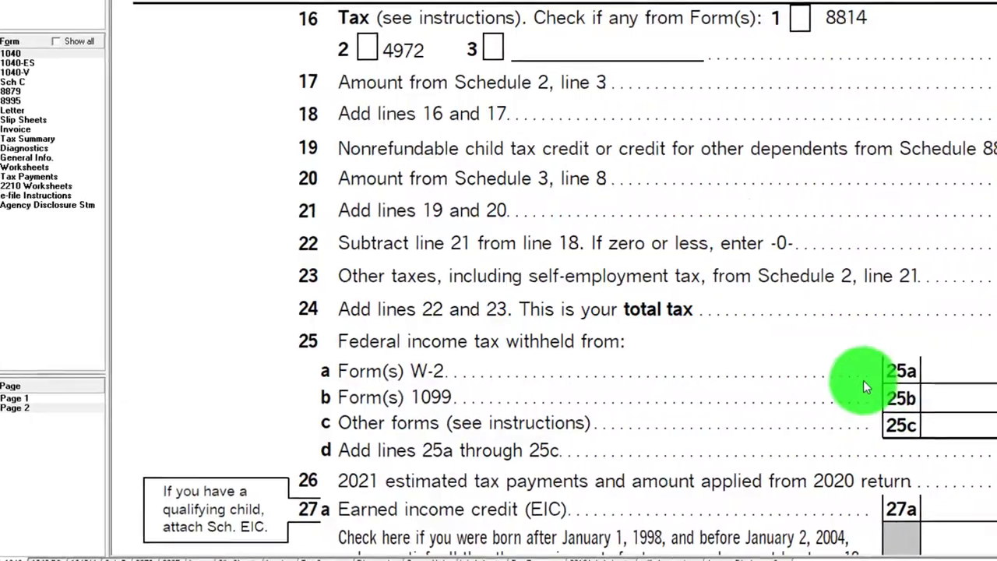
# Return to Lacerte and examine the payments and refundable credits lines on page 2 of Form 1040
pyautogui.scroll(-5, 856, 385)
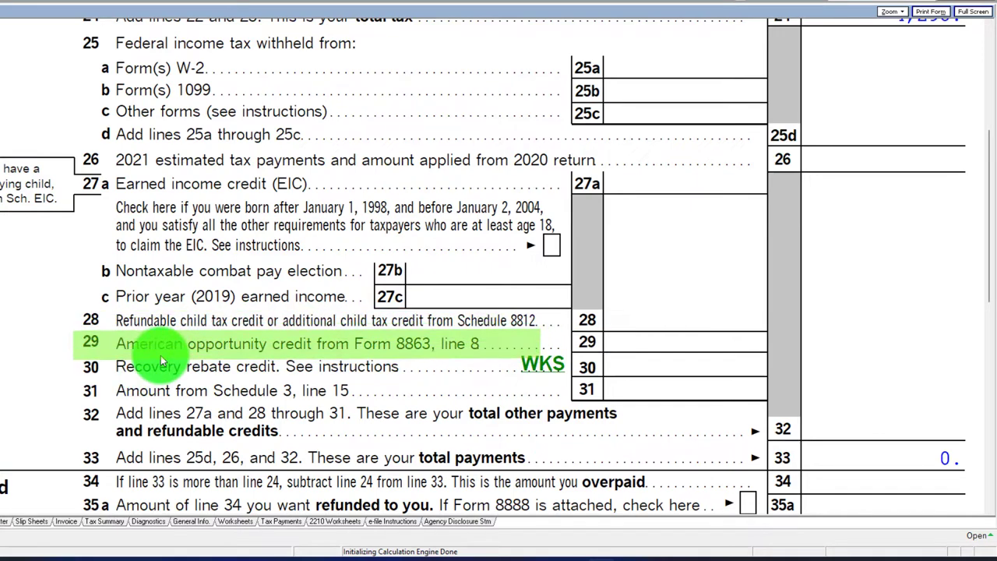
pyautogui.scroll(3, 160, 355)
pyautogui.scroll(1, 161, 355)
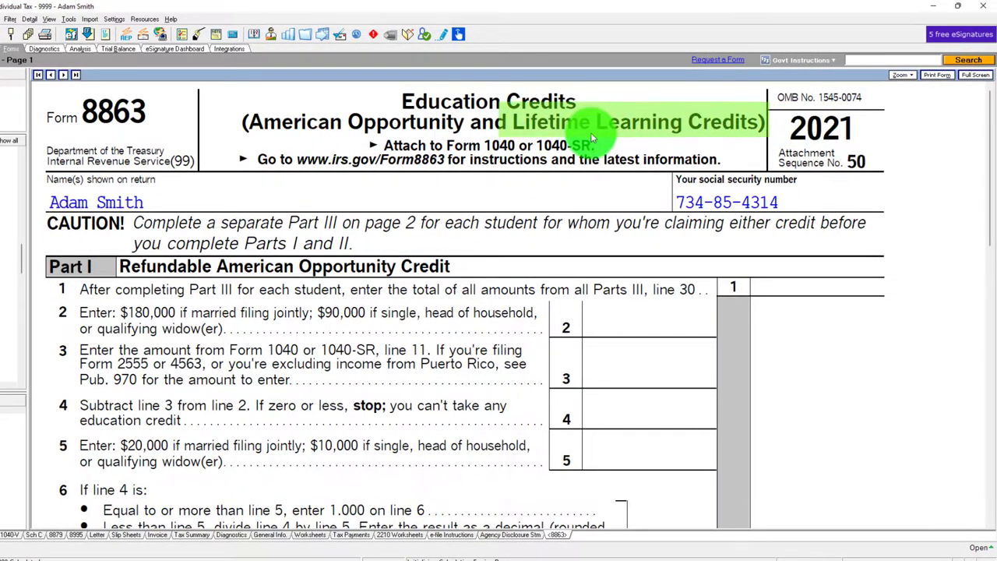
# Examine Part I, Refundable American Opportunity Credit, and Part II, Nonrefundable Education Credits, on the blank Form 8863
pyautogui.scroll(-1, 471, 273)
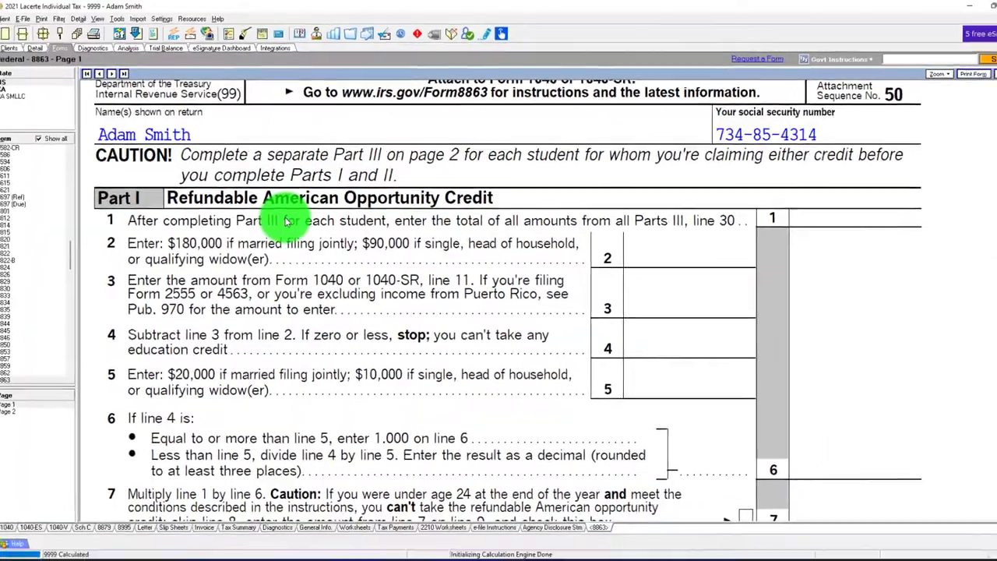
pyautogui.scroll(-6, 286, 221)
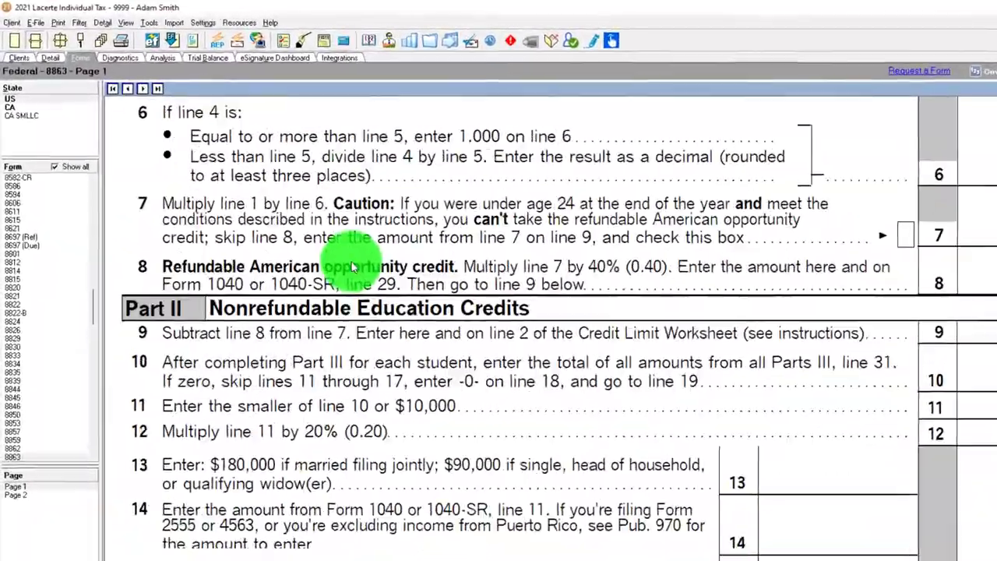
pyautogui.scroll(-3, 352, 267)
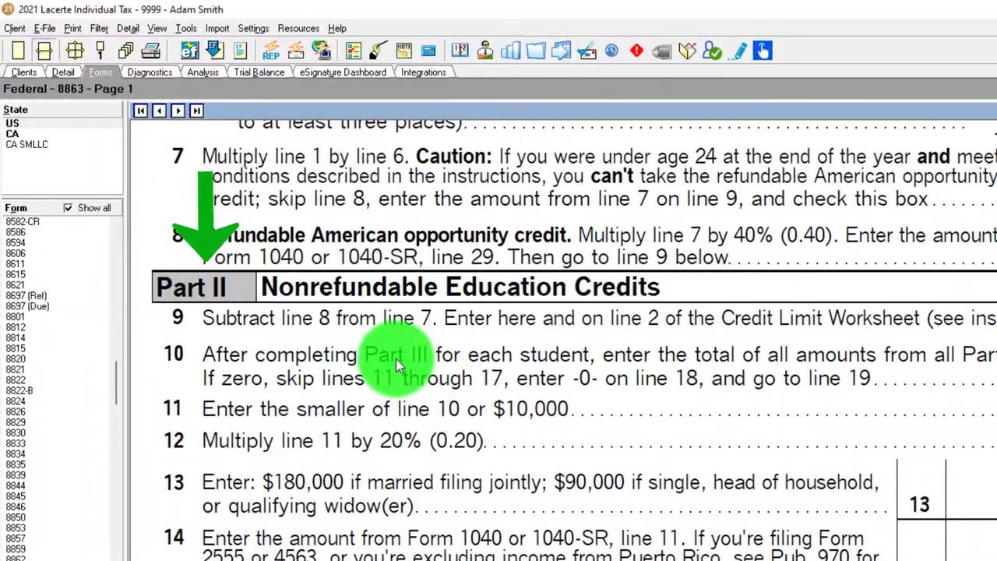
pyautogui.scroll(-3, 397, 365)
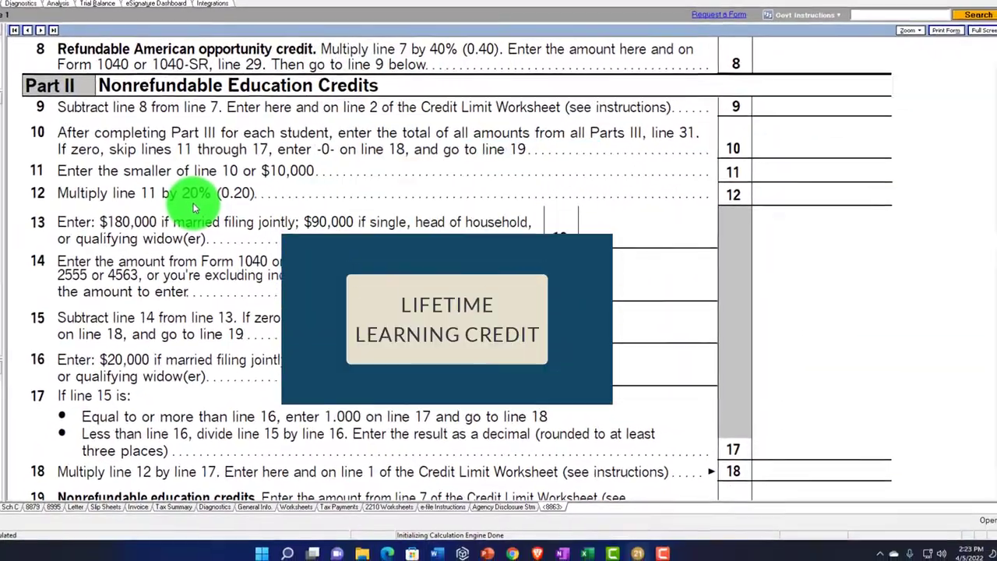
pyautogui.scroll(6, 189, 204)
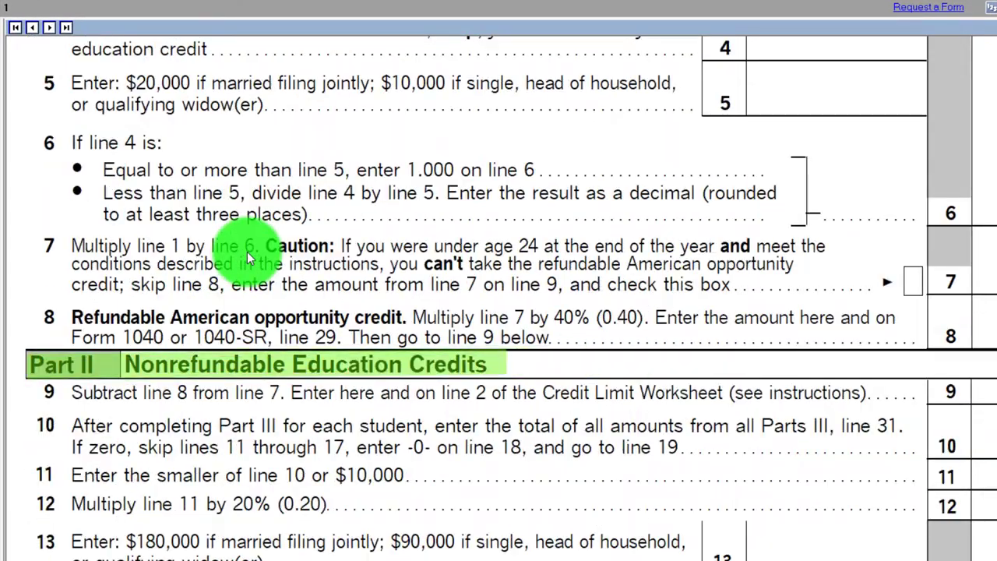
pyautogui.scroll(-4, 247, 257)
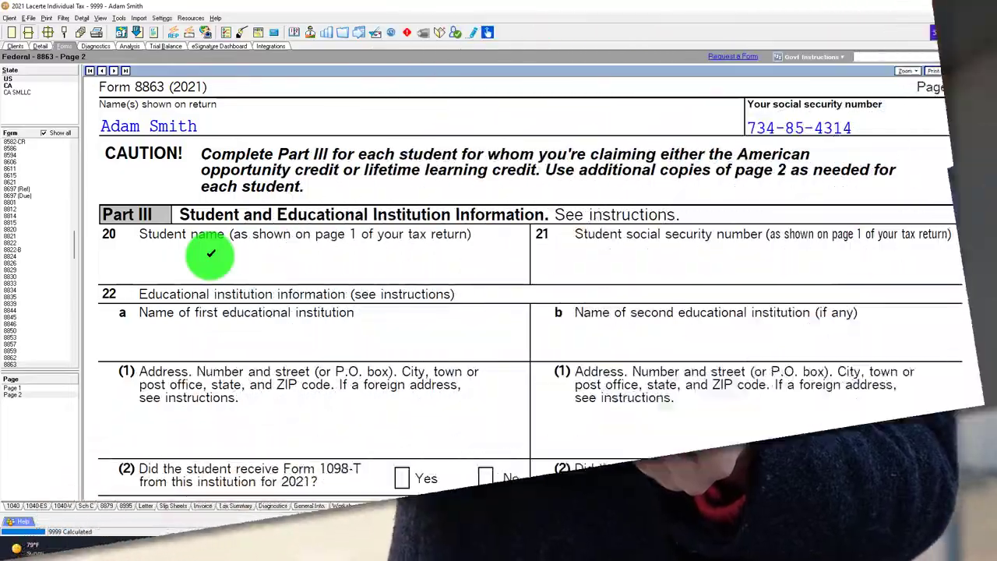
# Examine the student and institution questions in Part III of Form 8863, and read the Form 1098-T instructions and credit comparison table
pyautogui.scroll(-3, 209, 259)
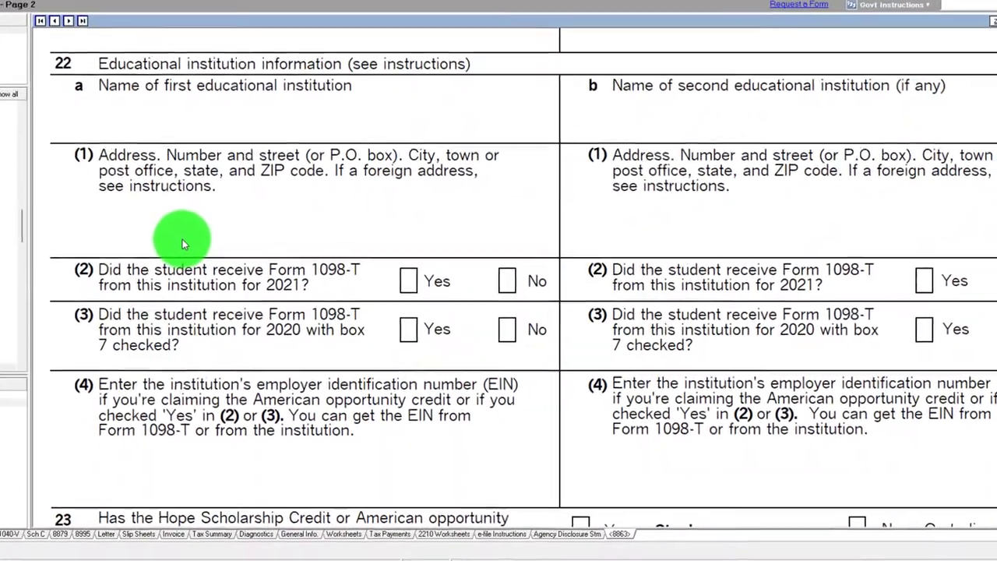
pyautogui.scroll(-6, 169, 232)
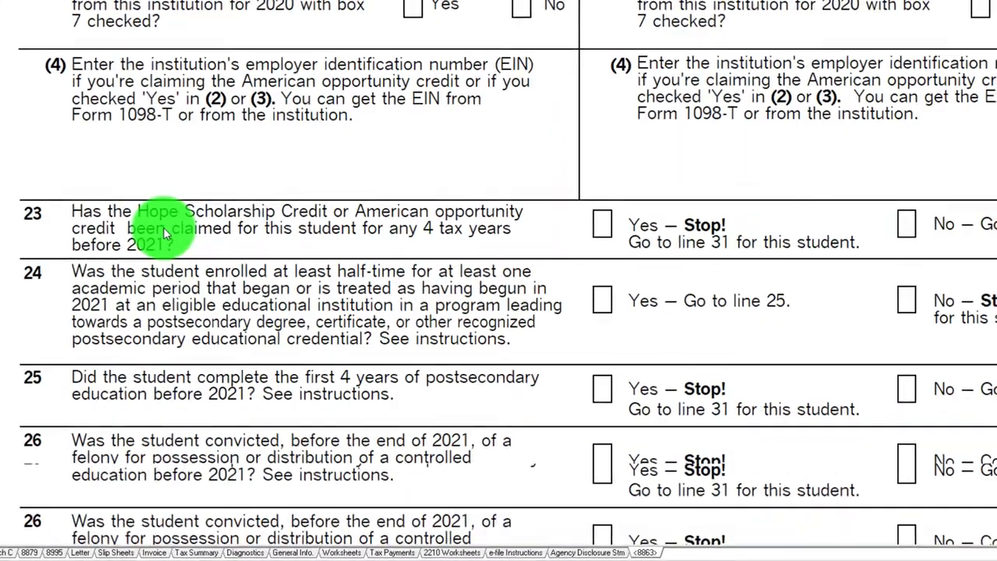
pyautogui.scroll(-4, 161, 228)
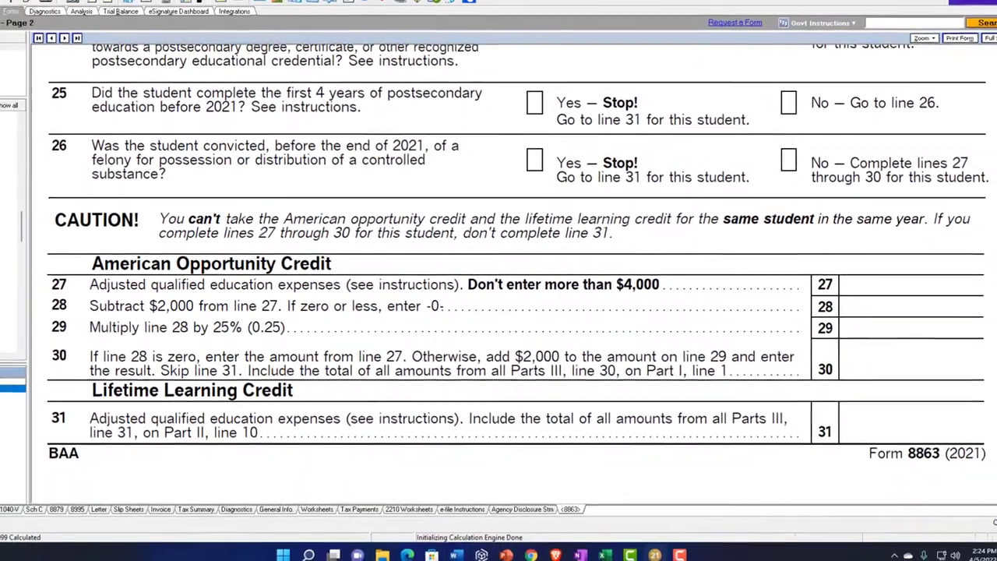
pyautogui.press('pageup')
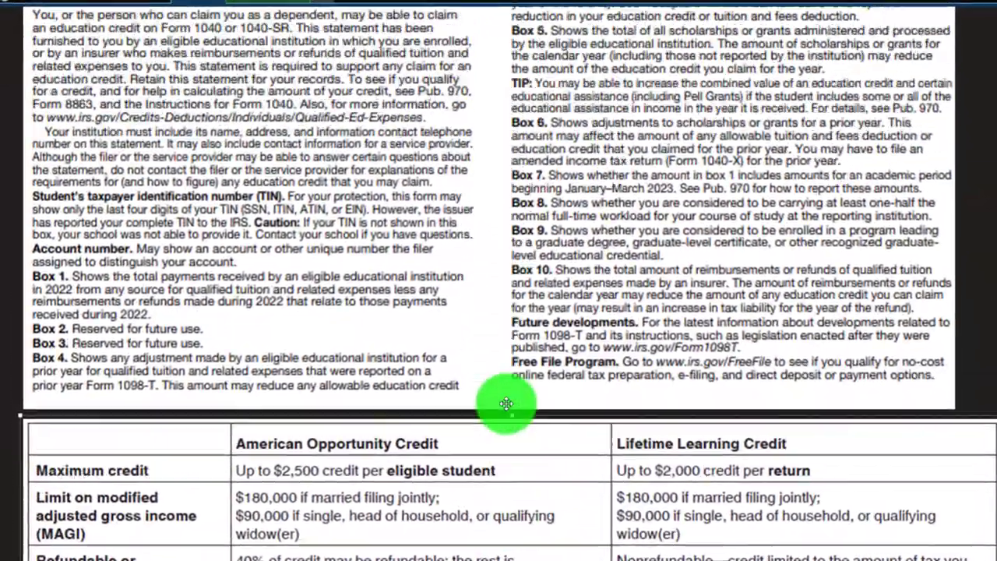
pyautogui.scroll(5, 506, 403)
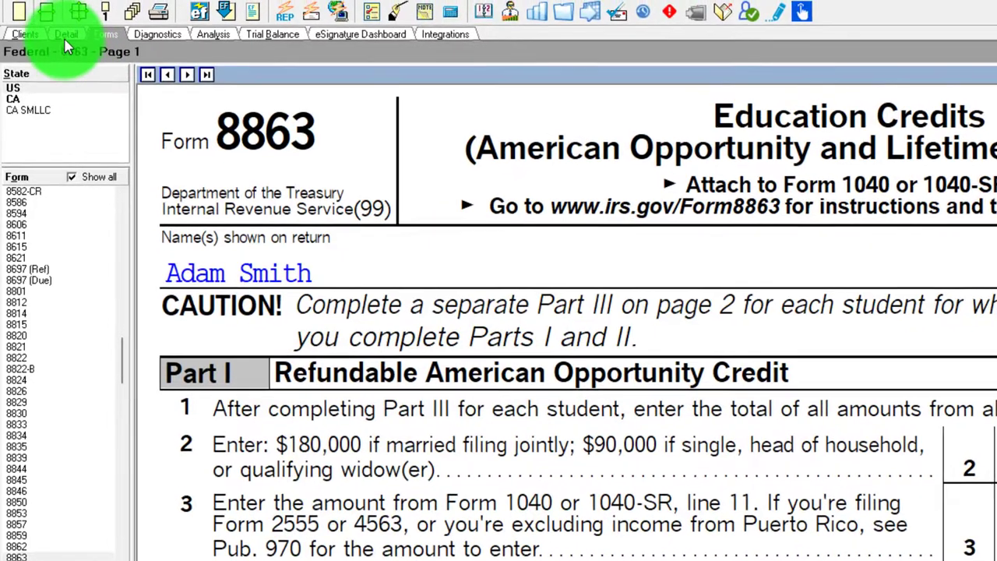
# Open the return's input detail and check the educational institution's name, address and federal ID fields for the 1098-T
pyautogui.click(63, 23)
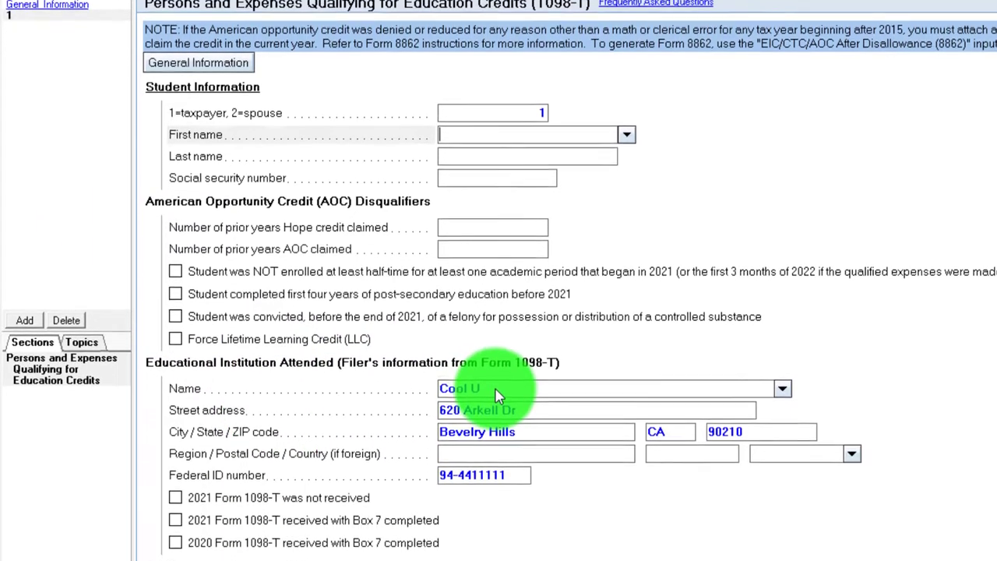
pyautogui.click(467, 456)
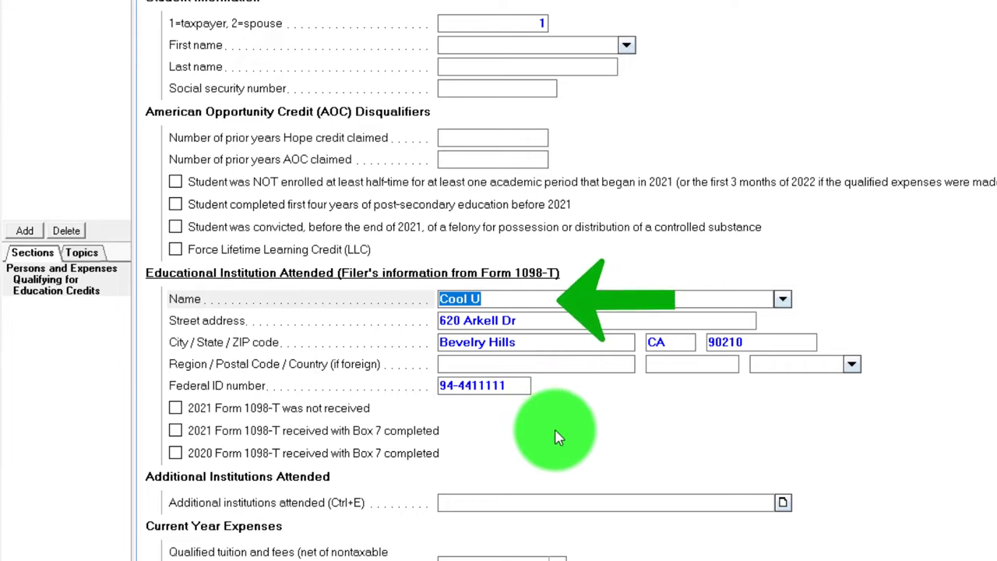
pyautogui.press('Tab')
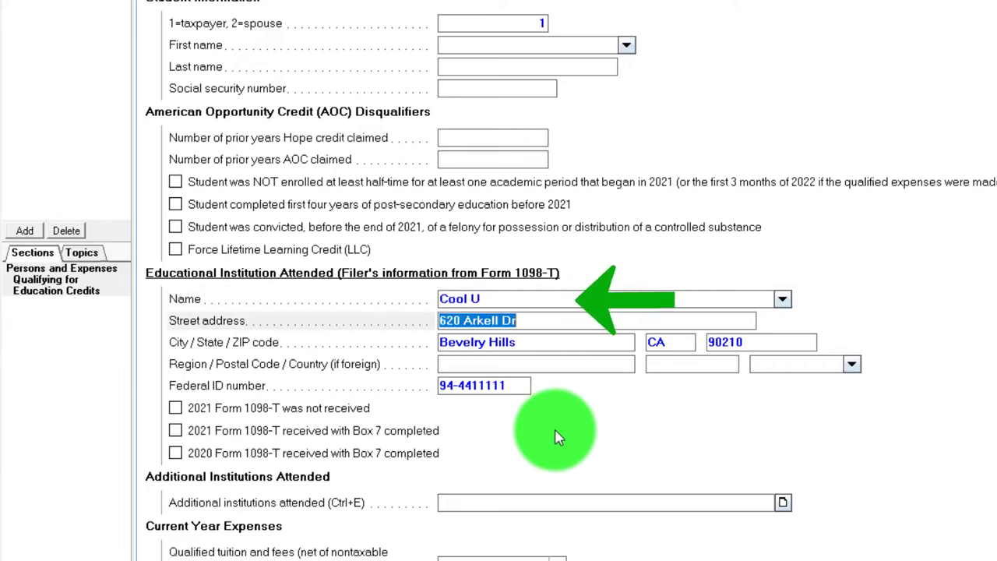
pyautogui.press('Tab')
pyautogui.press('Tab')
pyautogui.press('Tab')
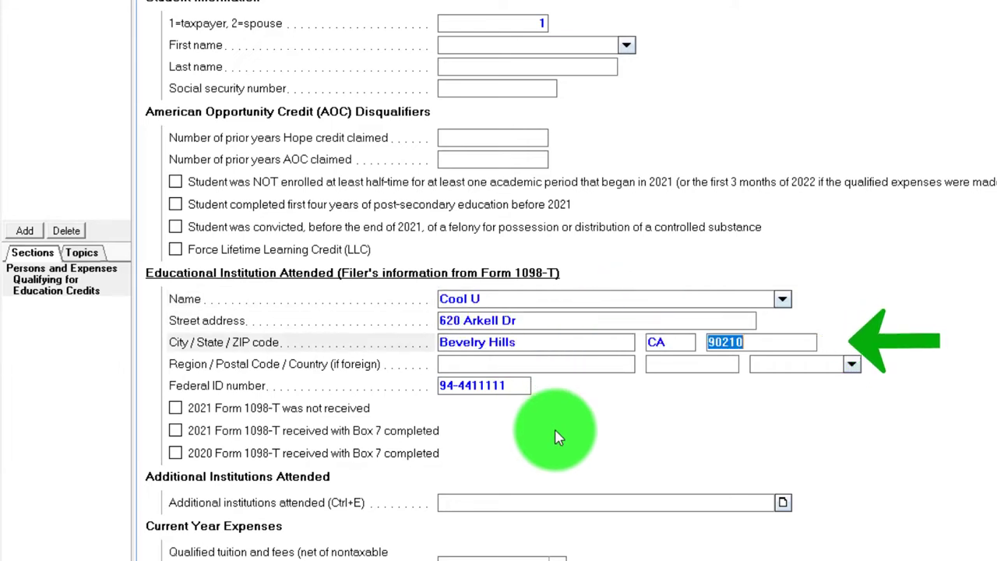
pyautogui.press('Tab')
pyautogui.press('Tab')
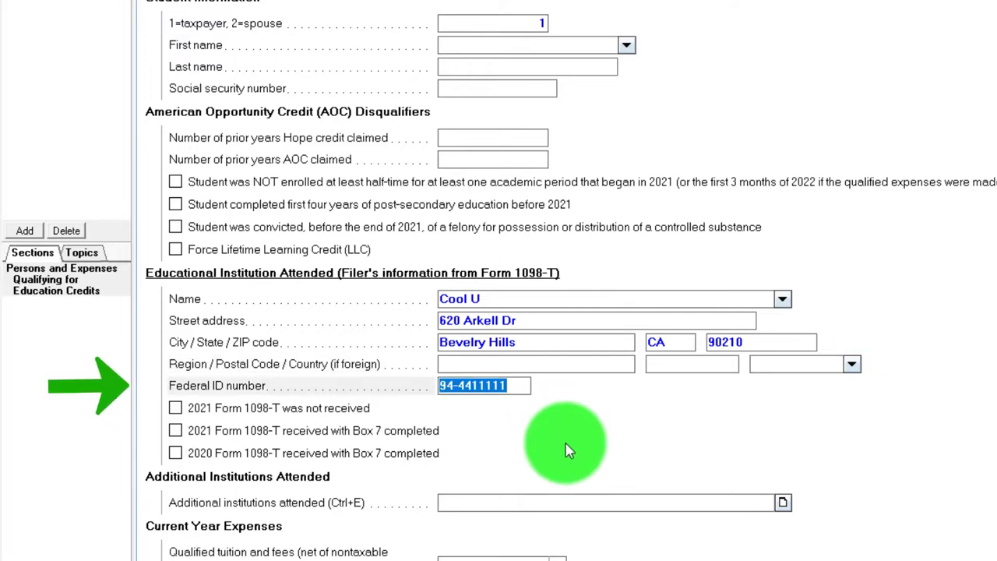
# Enter 20000 as the current-year qualified tuition and fees for the education credits
pyautogui.scroll(-2, 567, 450)
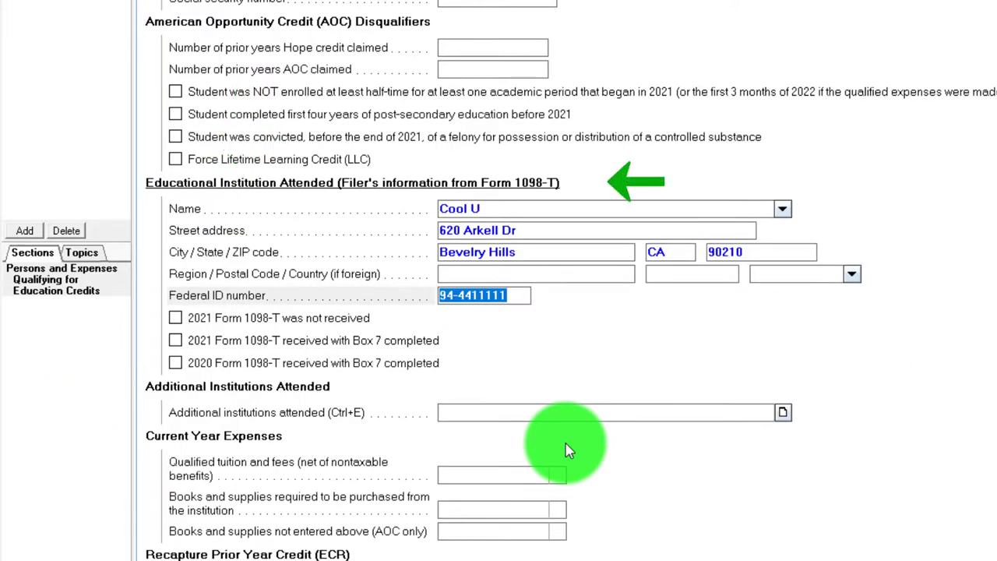
pyautogui.scroll(-2, 567, 450)
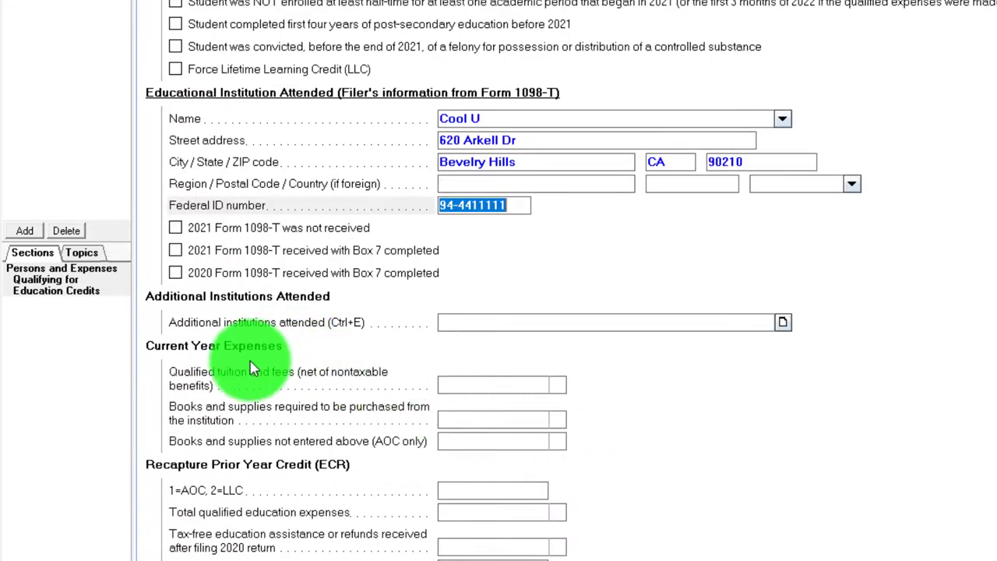
pyautogui.scroll(-1, 250, 369)
pyautogui.click(499, 352)
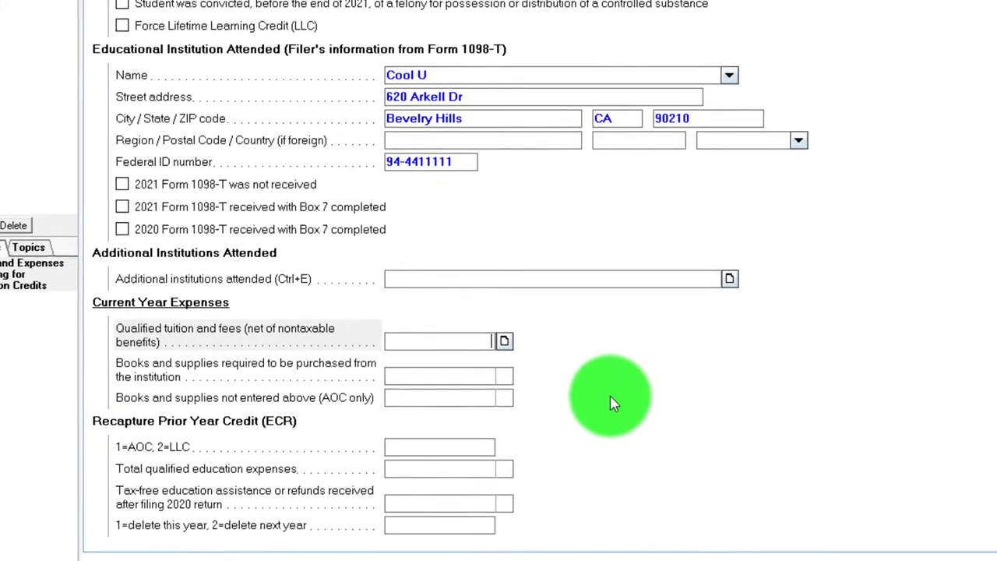
pyautogui.write('20000')
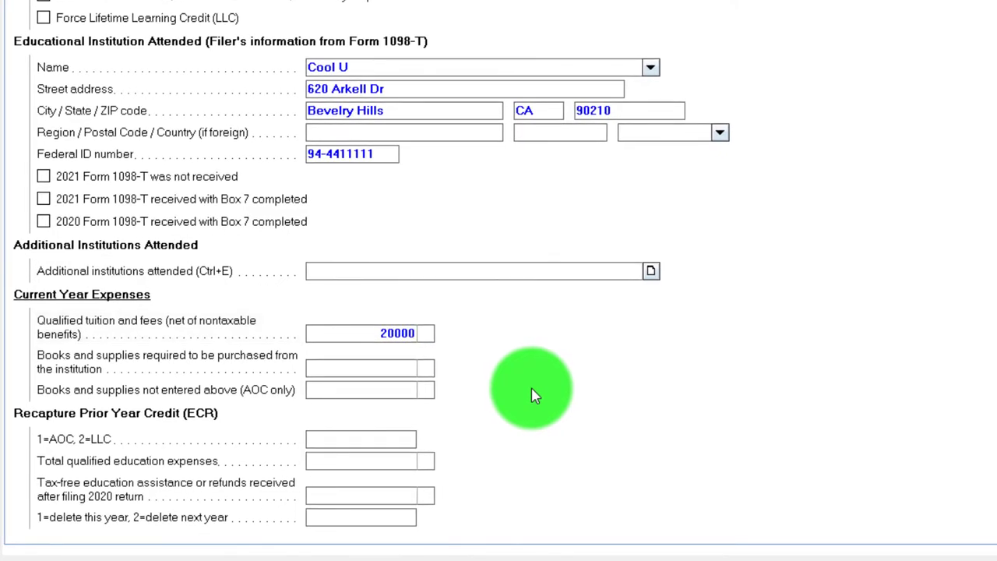
pyautogui.press('Tab')
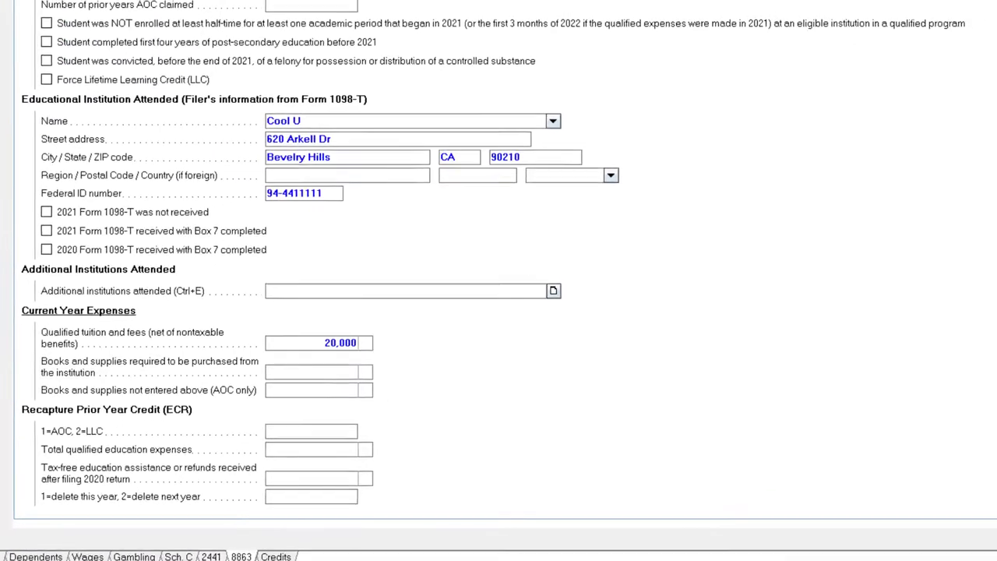
# Review the calculated American Opportunity Credit on Form 8863, check Form 1040, and go back to the student information on Form 8863
pyautogui.hotkey('ctrl', 'v')
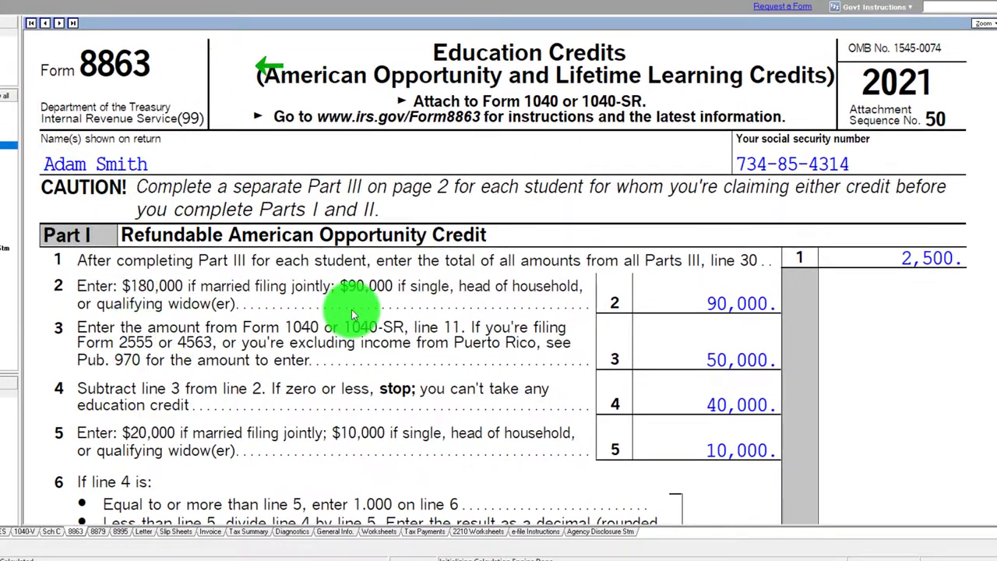
pyautogui.scroll(-2, 352, 314)
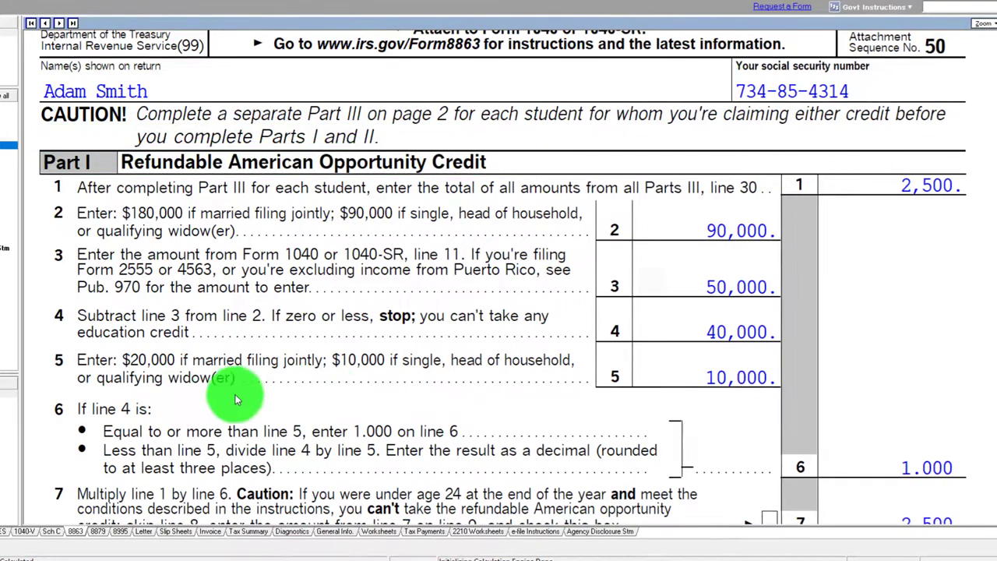
pyautogui.scroll(-10, 211, 366)
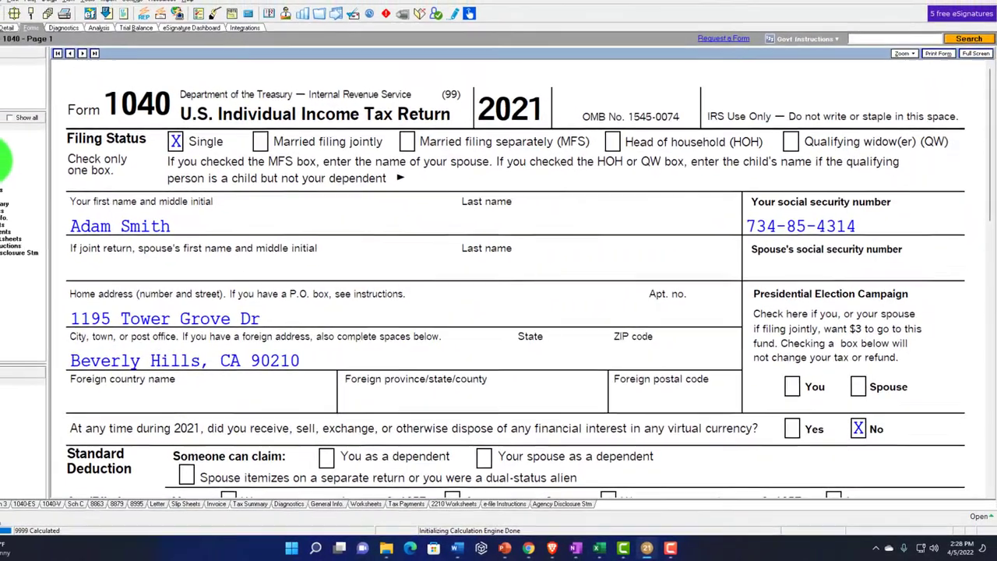
pyautogui.click(8, 178)
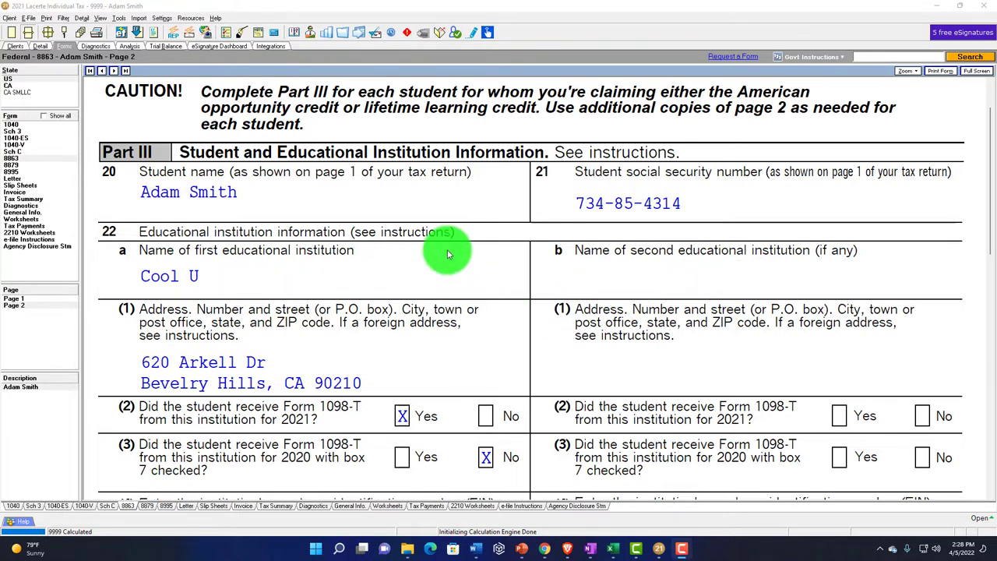
# Examine the Form 8863 Part III institution details, eligibility questions on lines 23 to 26, and American Opportunity Credit lines
pyautogui.scroll(-2, 445, 252)
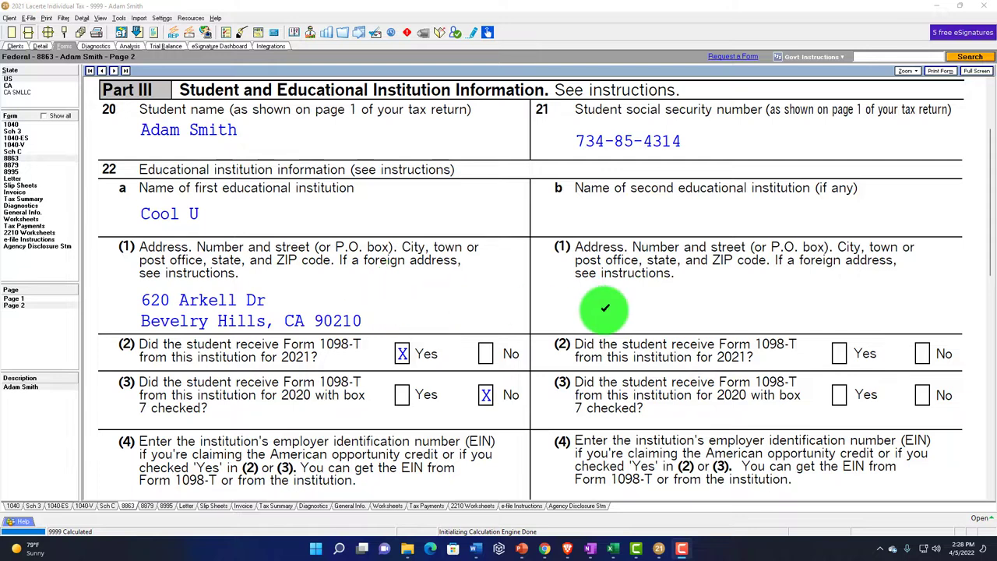
pyautogui.scroll(-2, 623, 320)
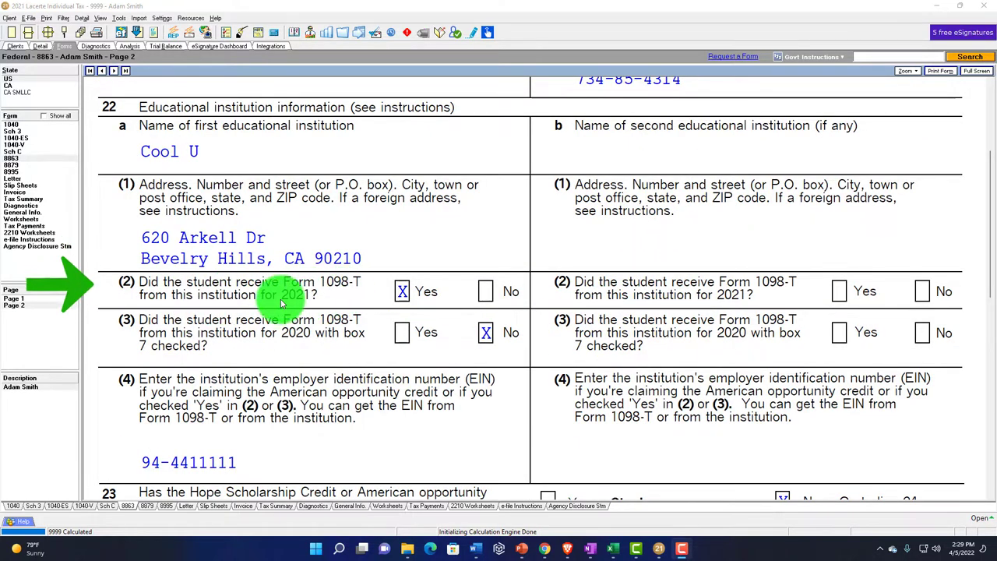
pyautogui.scroll(-2, 405, 315)
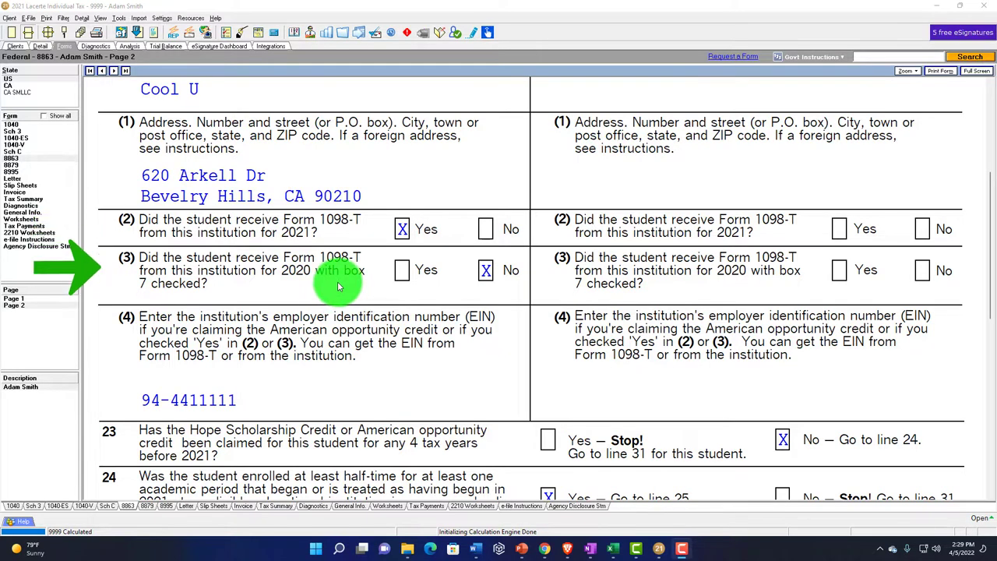
pyautogui.scroll(-2, 422, 299)
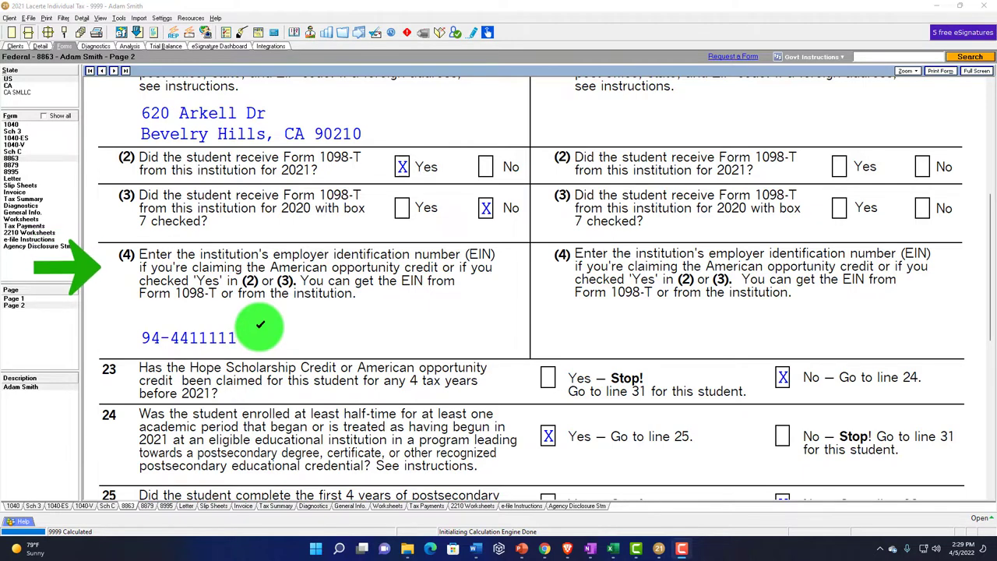
pyautogui.scroll(-4, 256, 336)
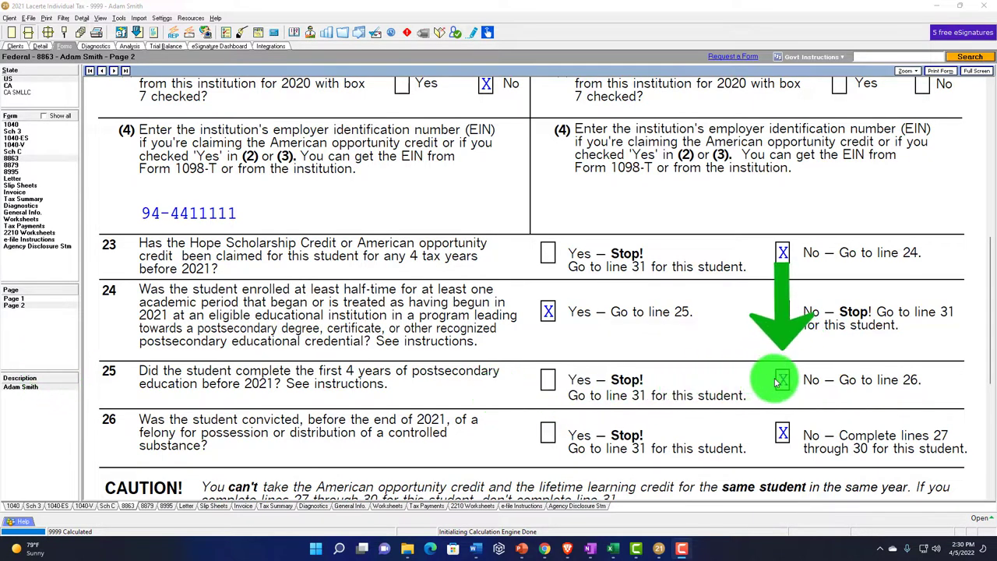
pyautogui.scroll(-2, 485, 439)
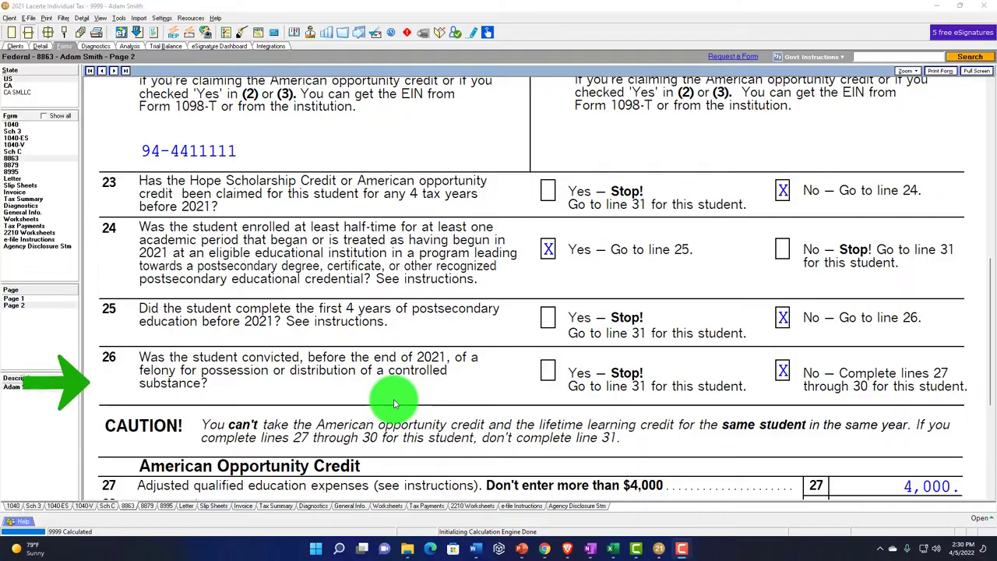
pyautogui.scroll(-2, 770, 377)
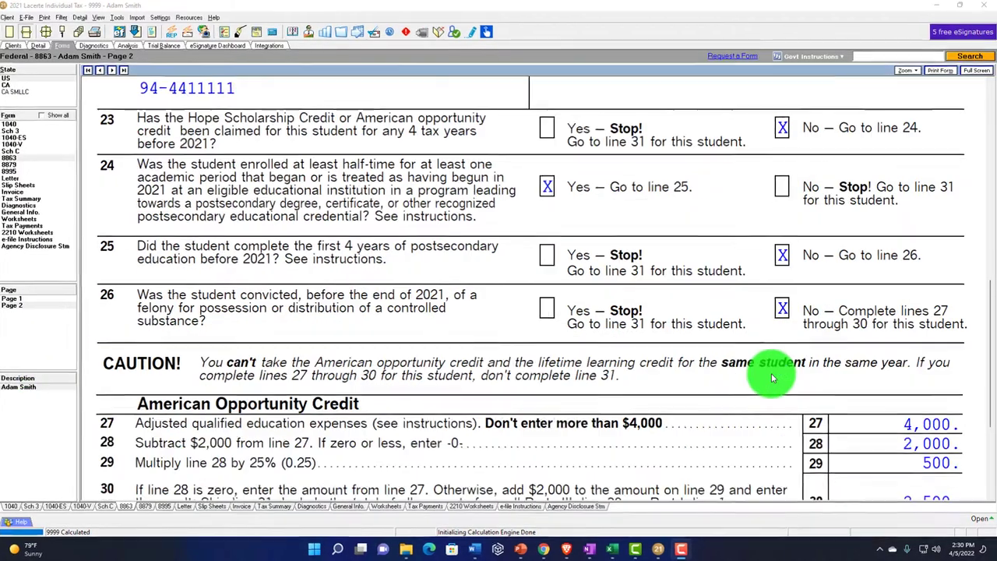
pyautogui.scroll(-3, 769, 378)
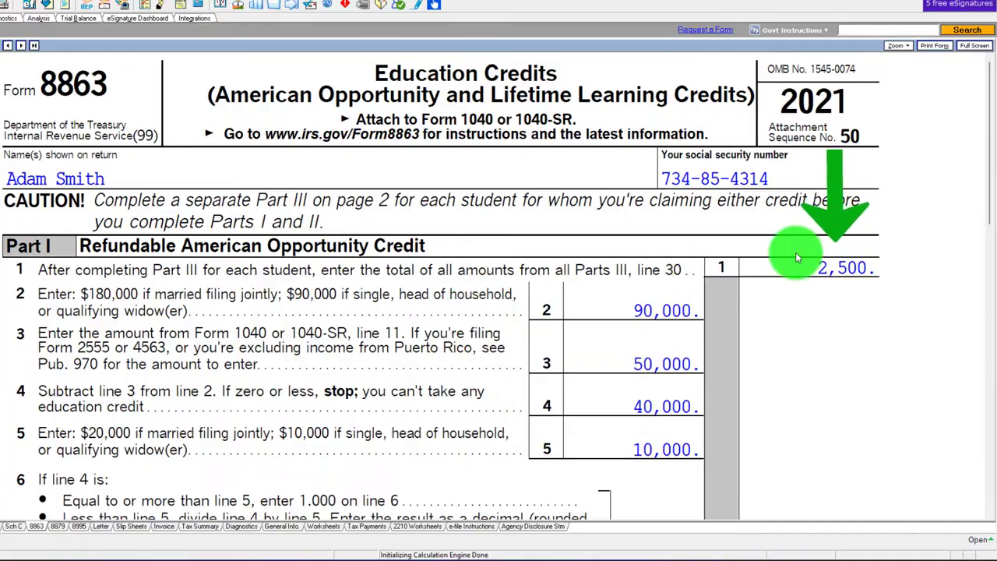
# Review the refundable American Opportunity Credit in Part I of Form 8863 and check the income amount on Form 1040
pyautogui.scroll(-5, 701, 315)
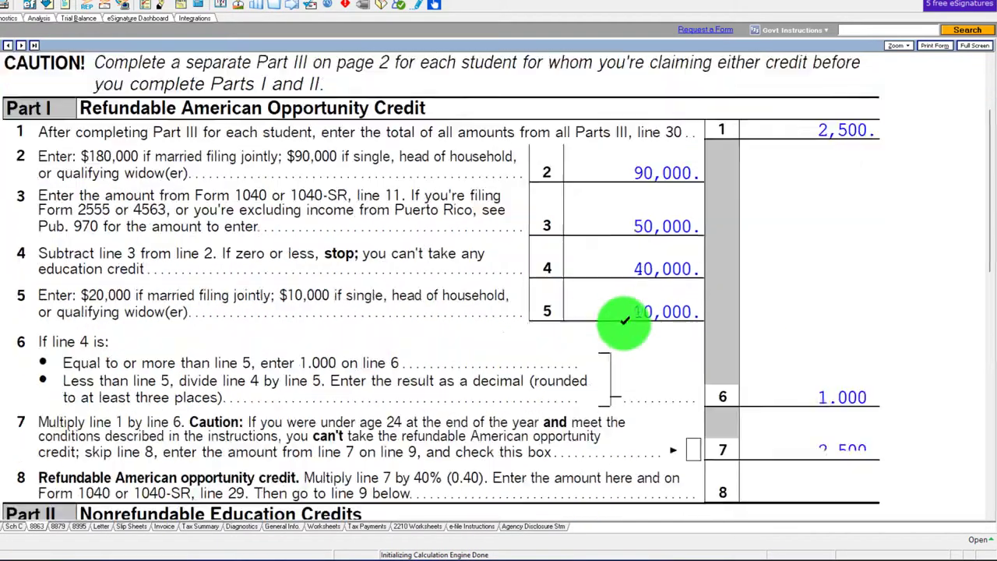
pyautogui.scroll(-2, 629, 326)
pyautogui.scroll(3, 629, 326)
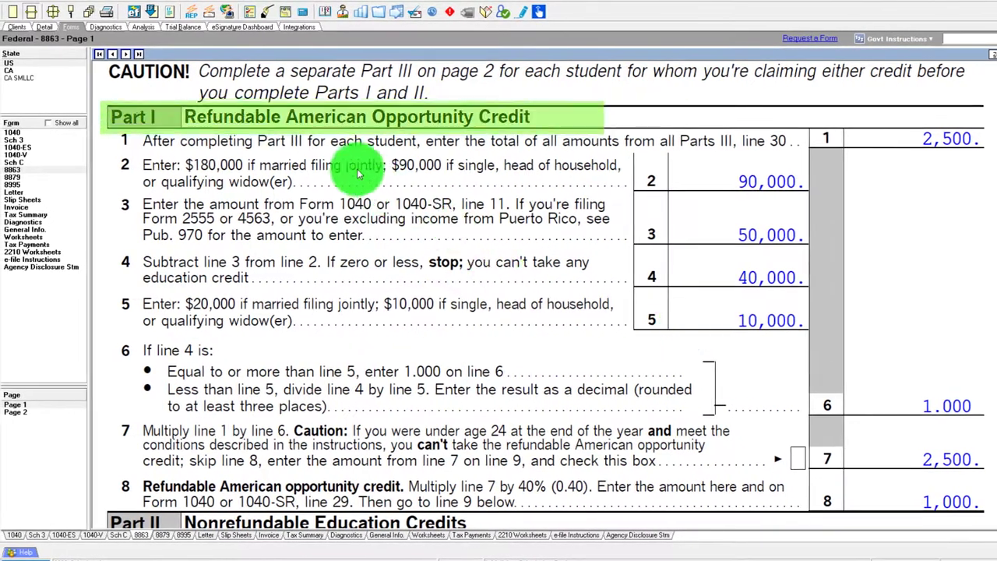
pyautogui.scroll(-4, 355, 407)
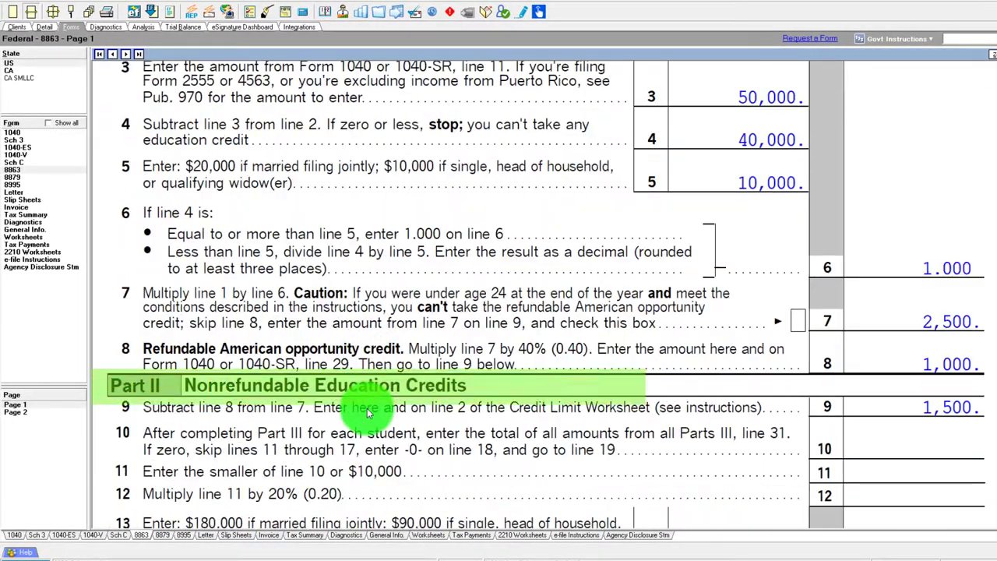
pyautogui.scroll(2, 368, 413)
pyautogui.scroll(3, 367, 413)
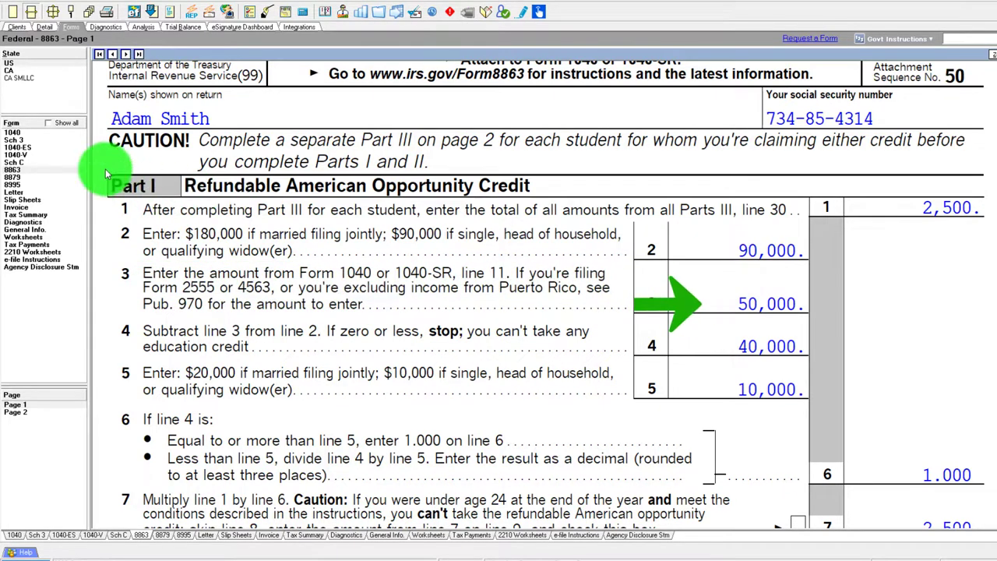
pyautogui.click(28, 136)
pyautogui.scroll(-15, 534, 356)
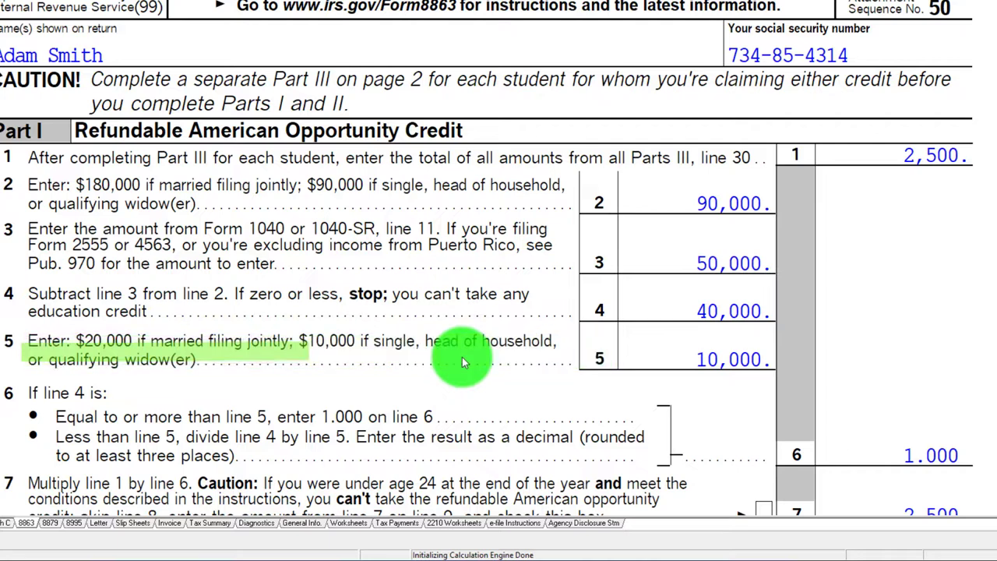
# Read the Form 8863 income limit calculation from line 5 and the nonrefundable education credit lines through line 19
pyautogui.scroll(-1, 272, 362)
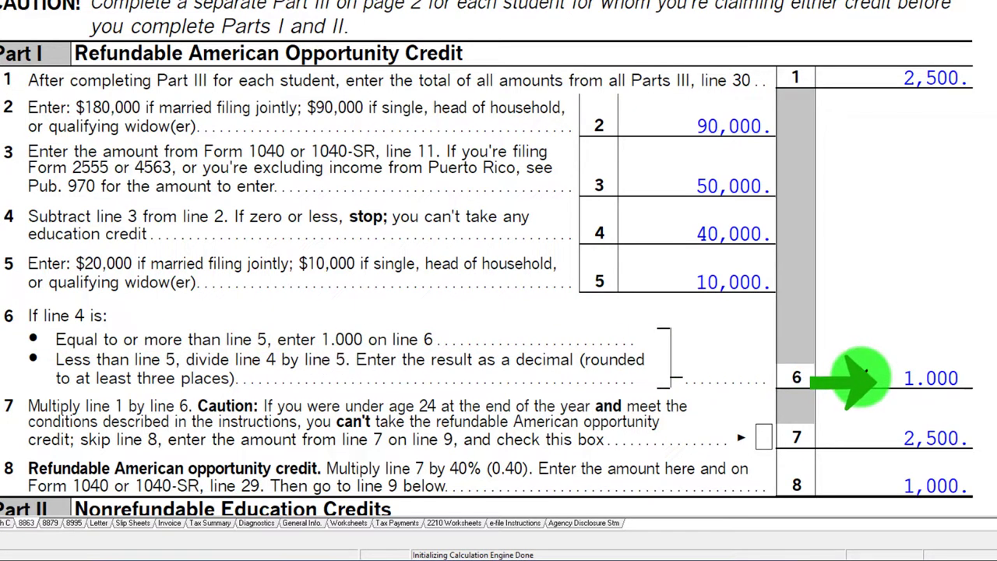
pyautogui.scroll(-2, 863, 374)
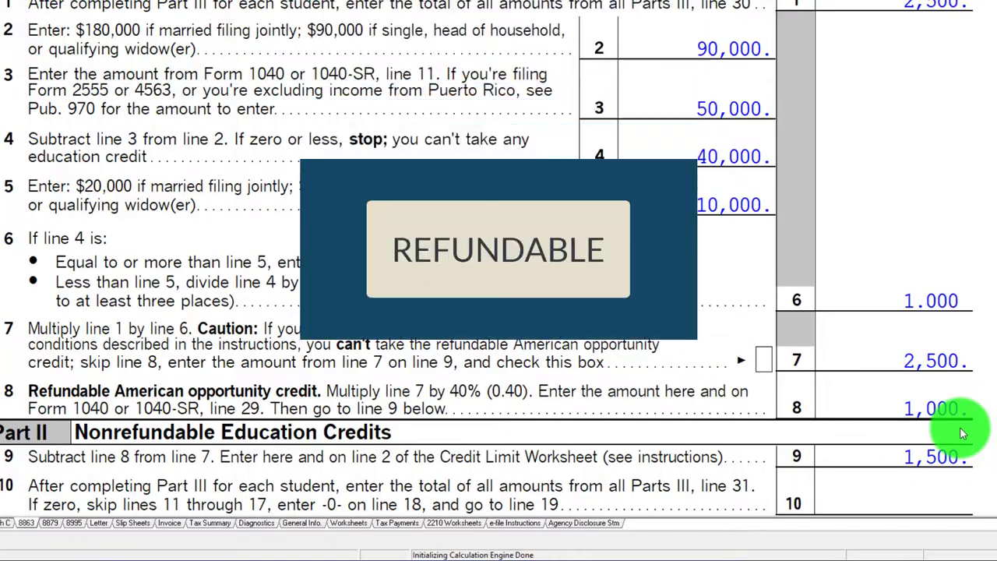
pyautogui.scroll(-5, 962, 434)
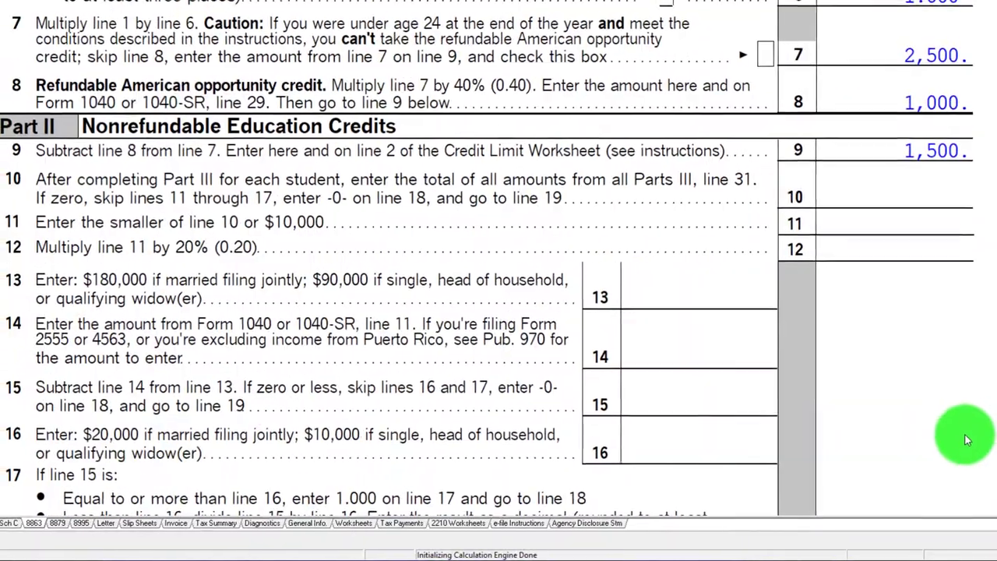
pyautogui.scroll(-2, 961, 432)
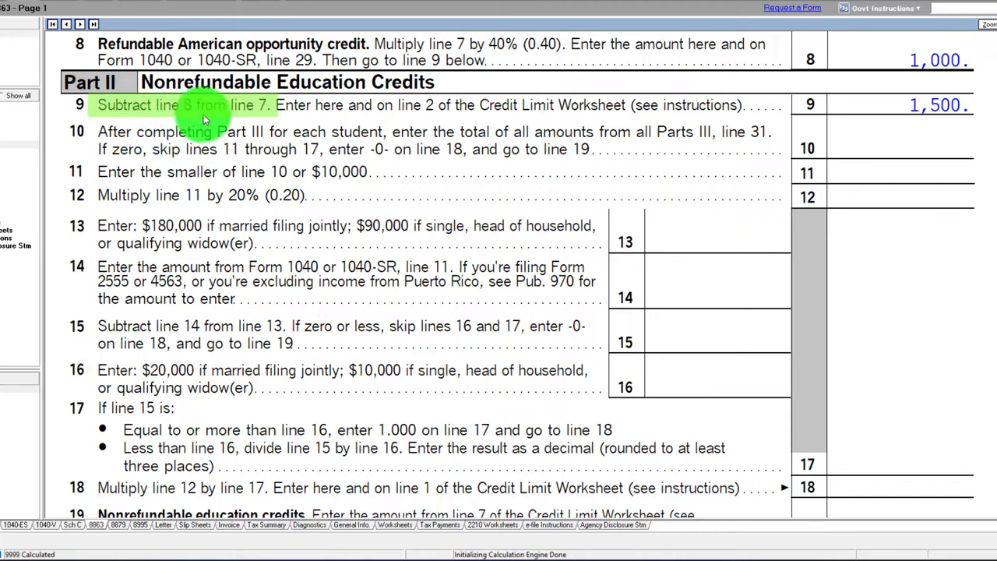
pyautogui.scroll(-1, 866, 102)
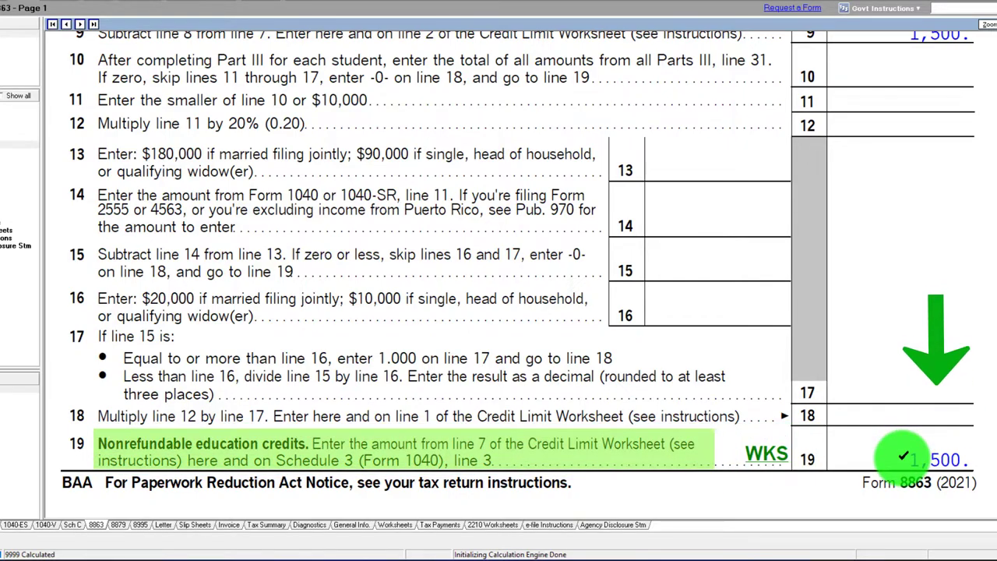
# Check page 2 of Form 1040 for the nonrefundable credit on line 20 and the American opportunity credit on line 29
pyautogui.scroll(5, 902, 458)
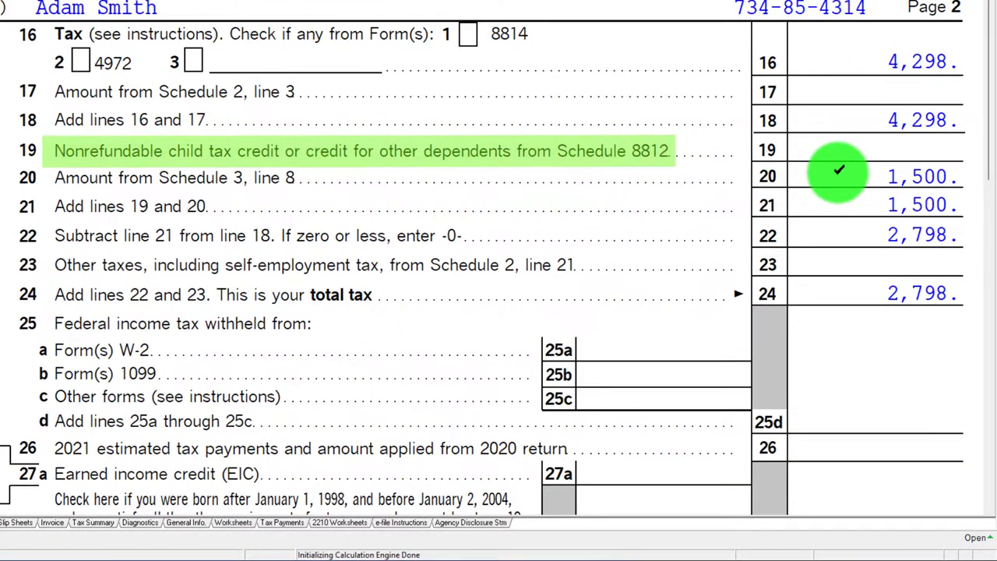
pyautogui.scroll(-4, 837, 171)
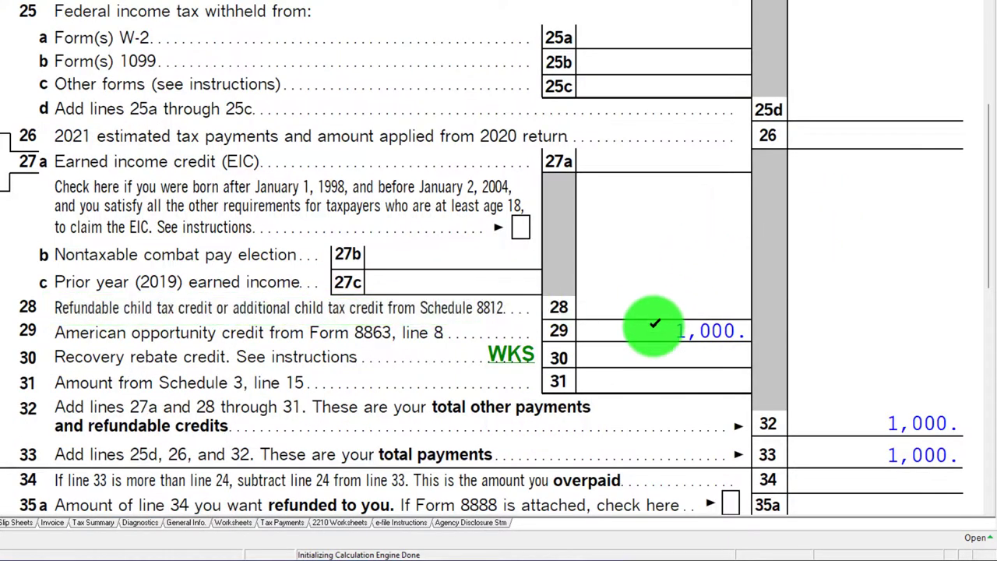
pyautogui.scroll(-1, 646, 311)
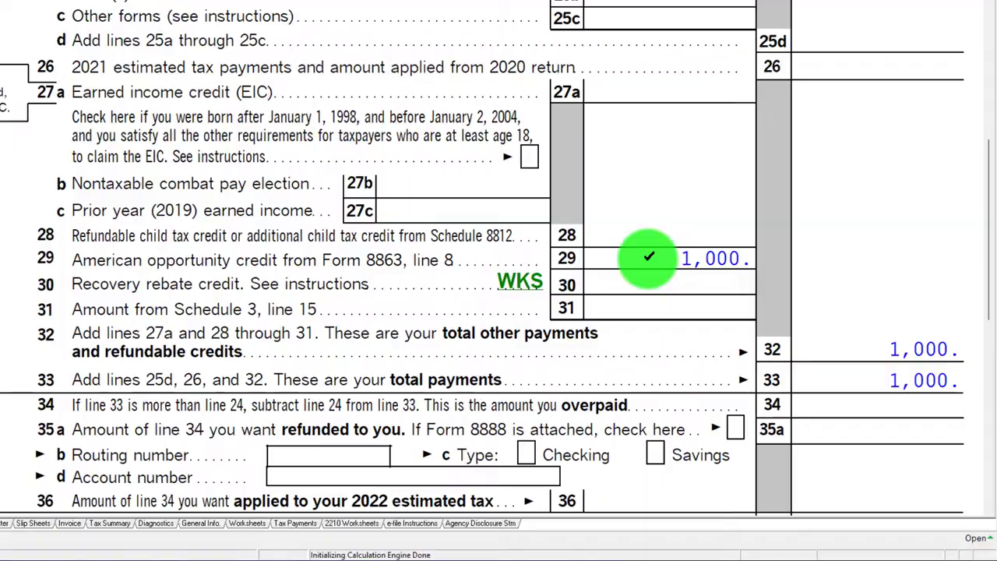
pyautogui.scroll(-1, 647, 260)
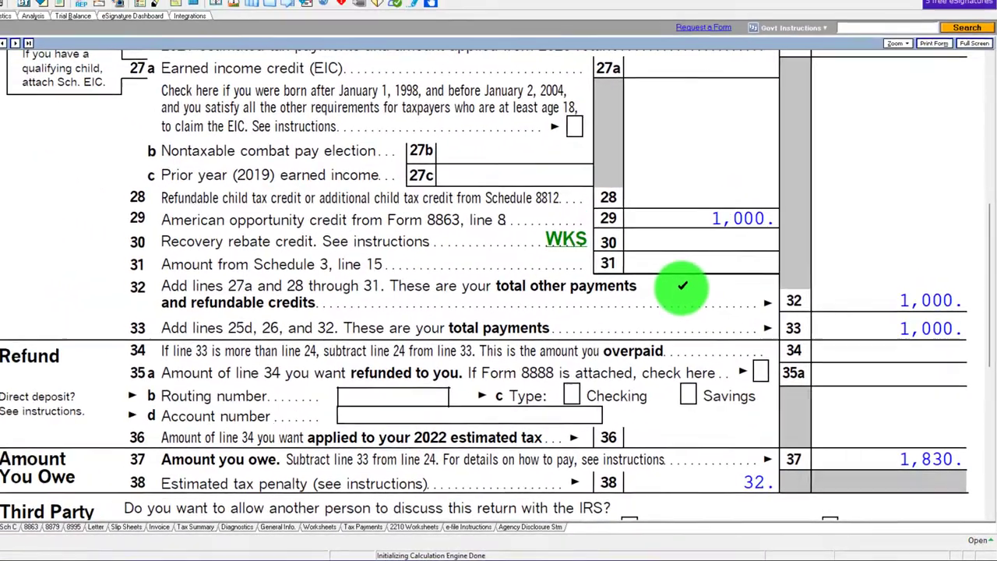
pyautogui.scroll(3, 690, 293)
pyautogui.scroll(3, 692, 296)
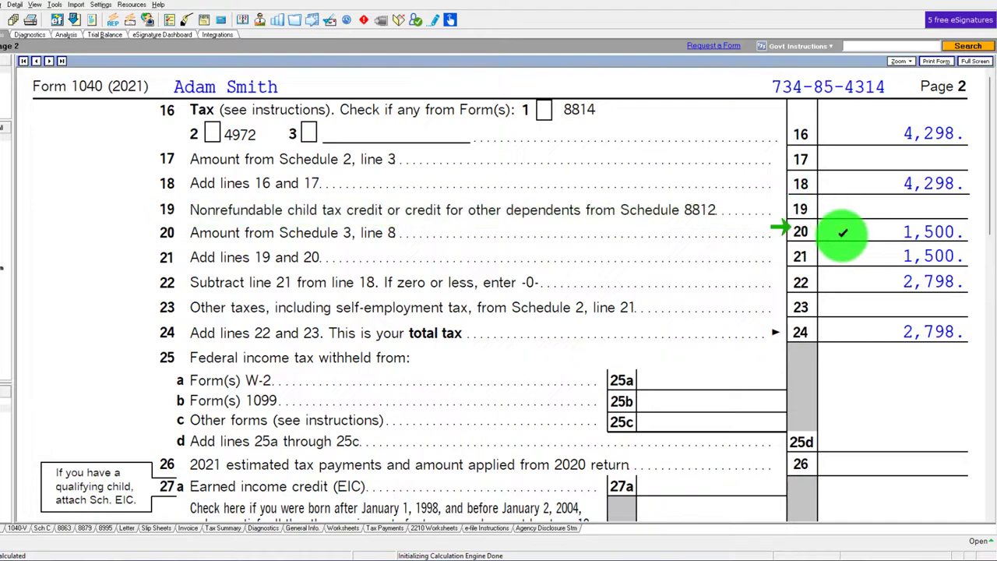
# Open the wages input detail and set the first W-2's wages to 20000
pyautogui.click(53, 91)
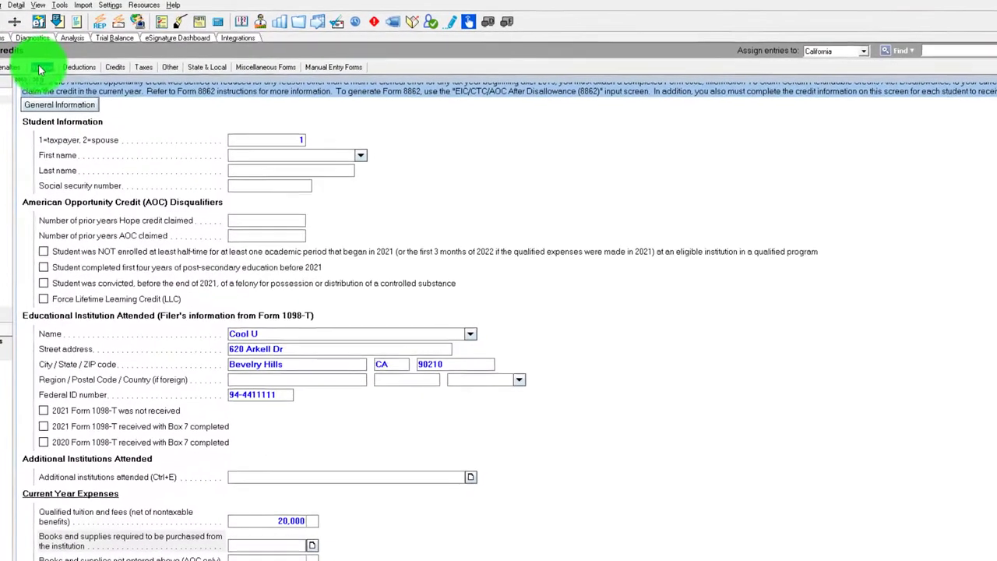
pyautogui.click(41, 69)
pyautogui.click(47, 82)
pyautogui.click(594, 173)
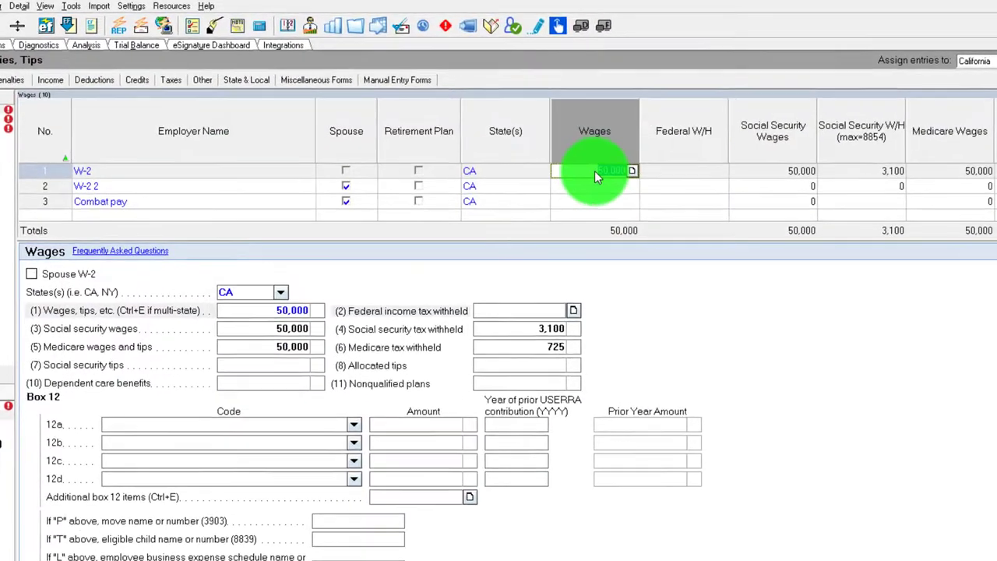
pyautogui.write('20000')
pyautogui.press('Tab')
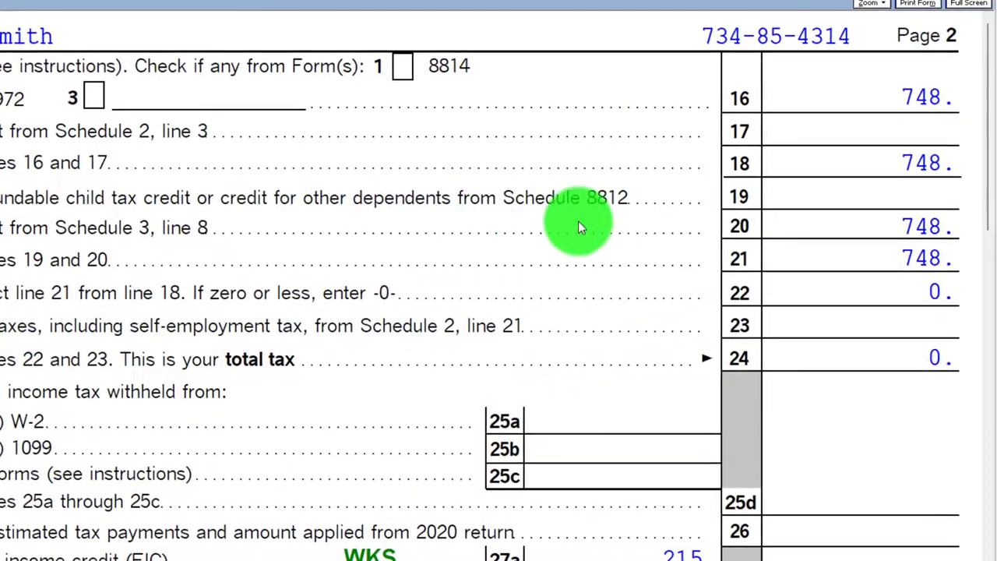
# Review the recalculated credits on Form 1040 and Form 8863, and read the Credit Limit Worksheet for line 19
pyautogui.scroll(-5, 813, 160)
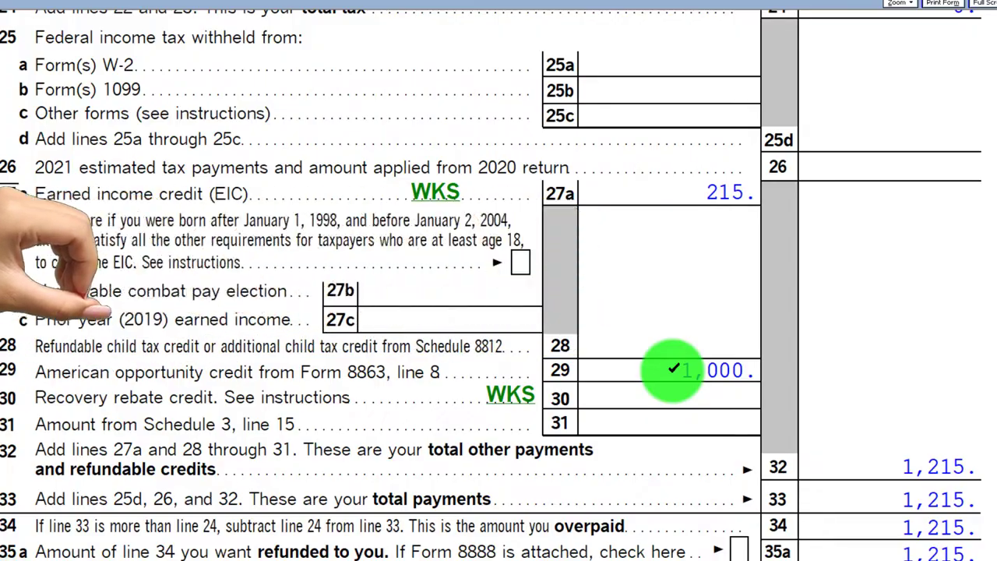
pyautogui.click(676, 372)
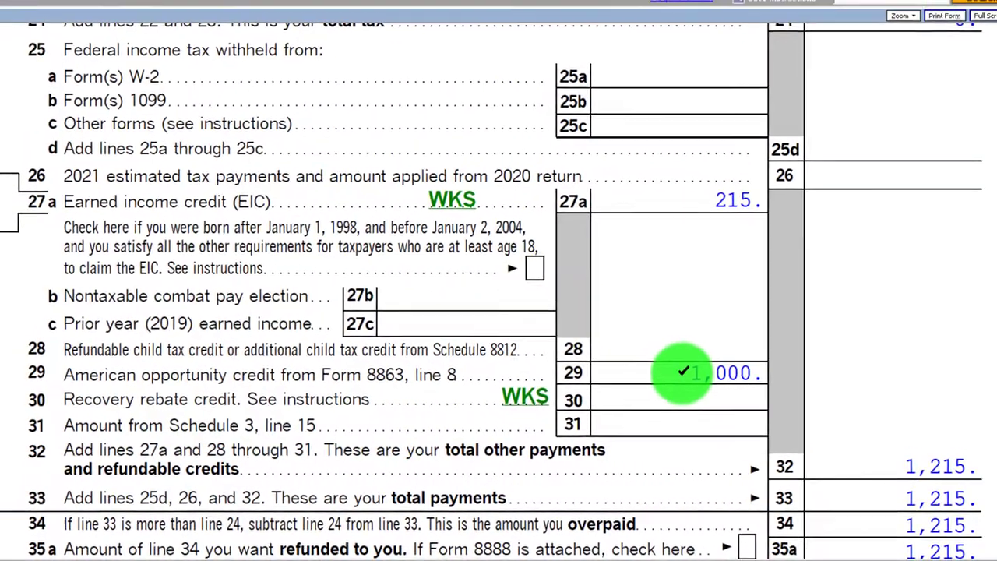
pyautogui.scroll(-5, 478, 256)
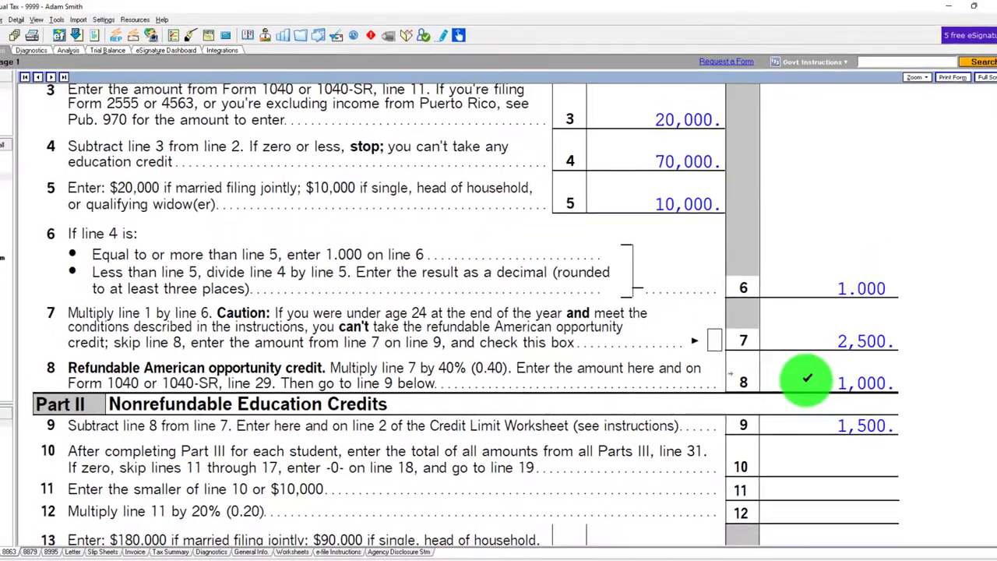
pyautogui.scroll(-10, 806, 379)
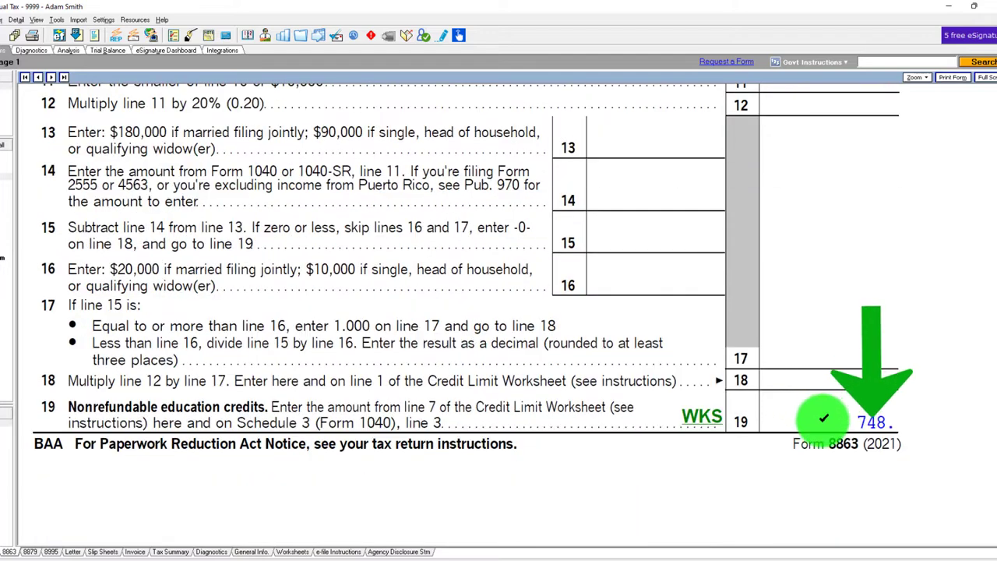
pyautogui.click(711, 425)
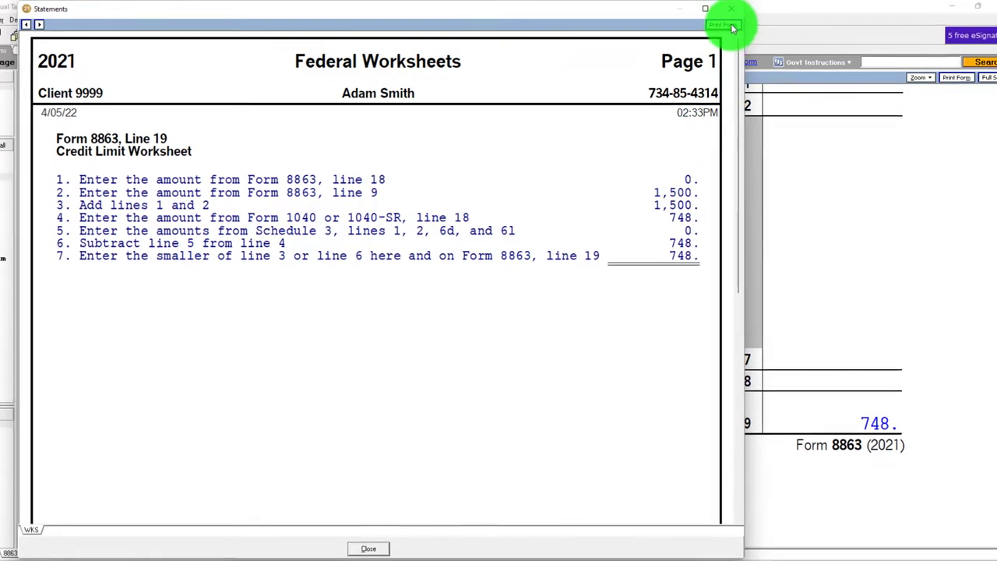
pyautogui.click(731, 10)
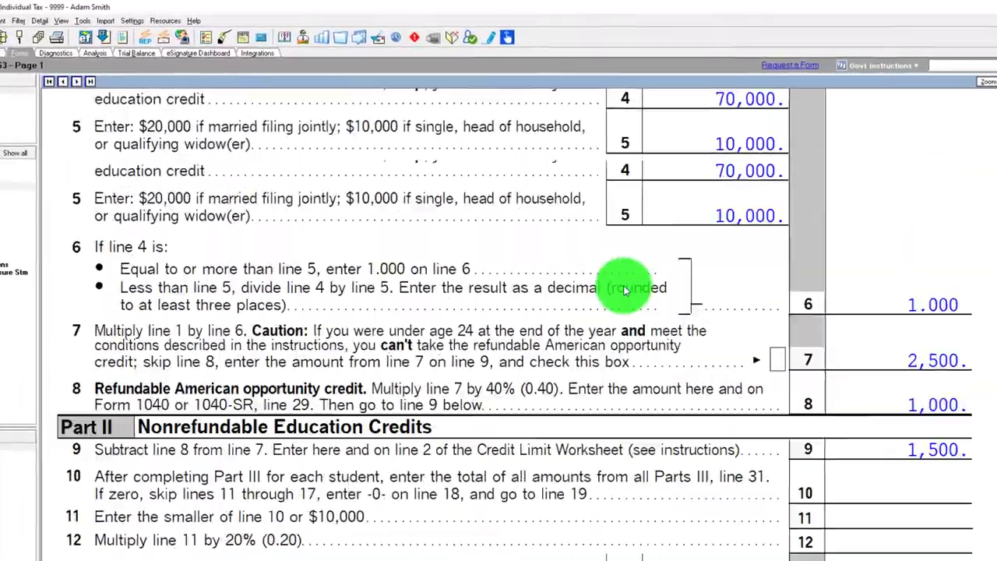
# Check the filing status on Form 1040 and examine the income phase-out calculation in Part I of Form 8863
pyautogui.scroll(3, 623, 288)
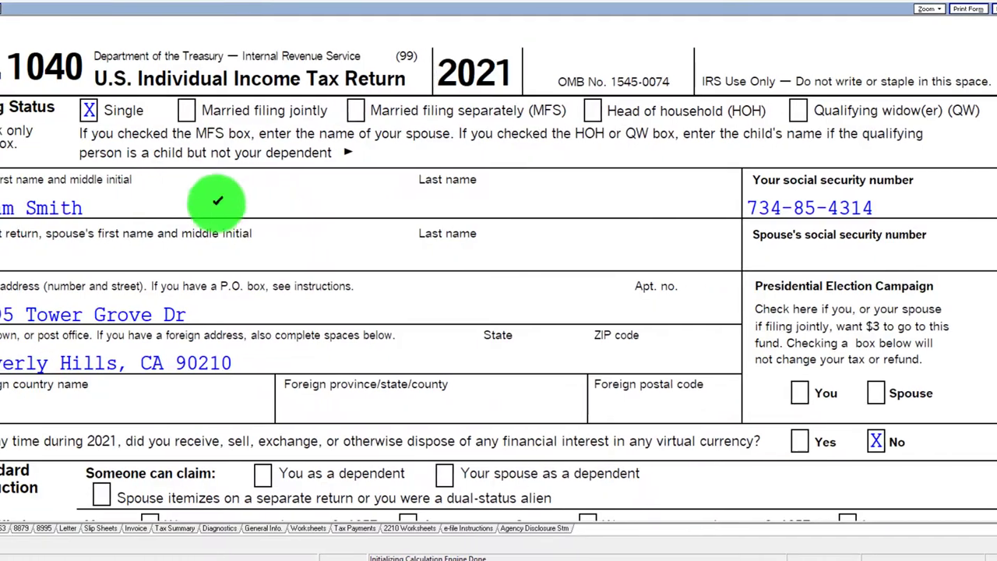
pyautogui.scroll(-3, 283, 228)
pyautogui.scroll(-5, 779, 264)
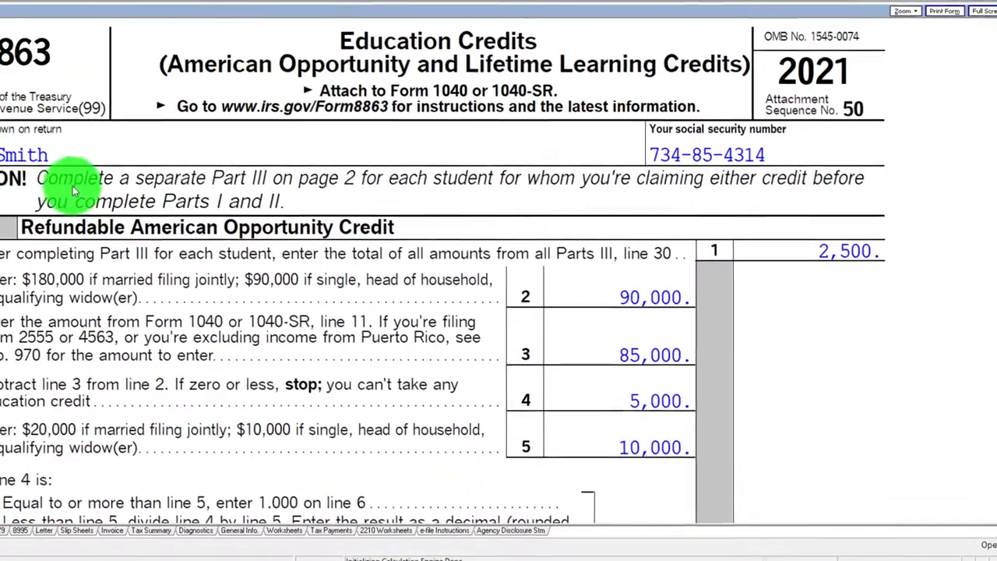
pyautogui.scroll(-5, 278, 278)
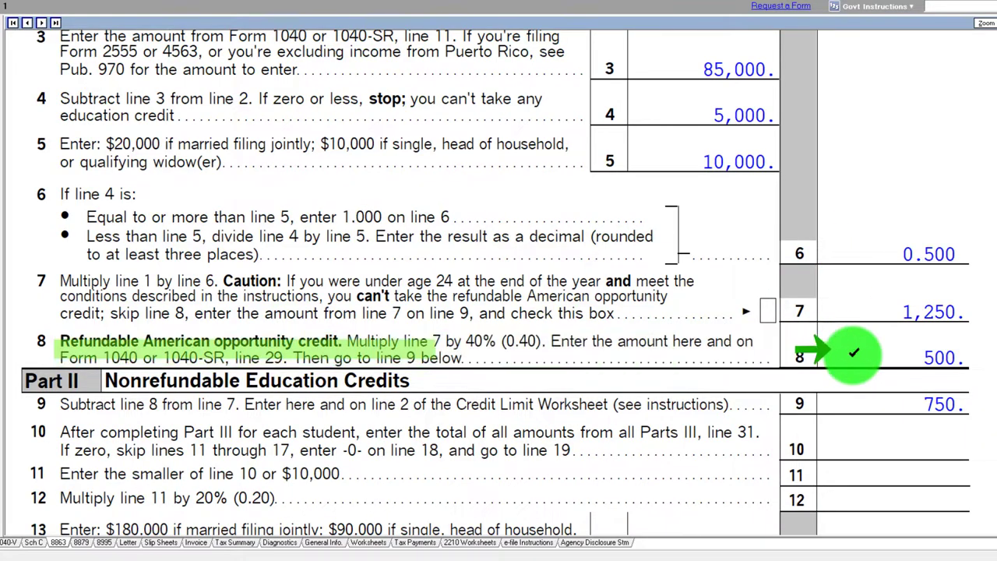
# Review the nonrefundable education credit in Part II of Form 8863 and the matching credit lines on page 2 of Form 1040
pyautogui.scroll(-5, 849, 355)
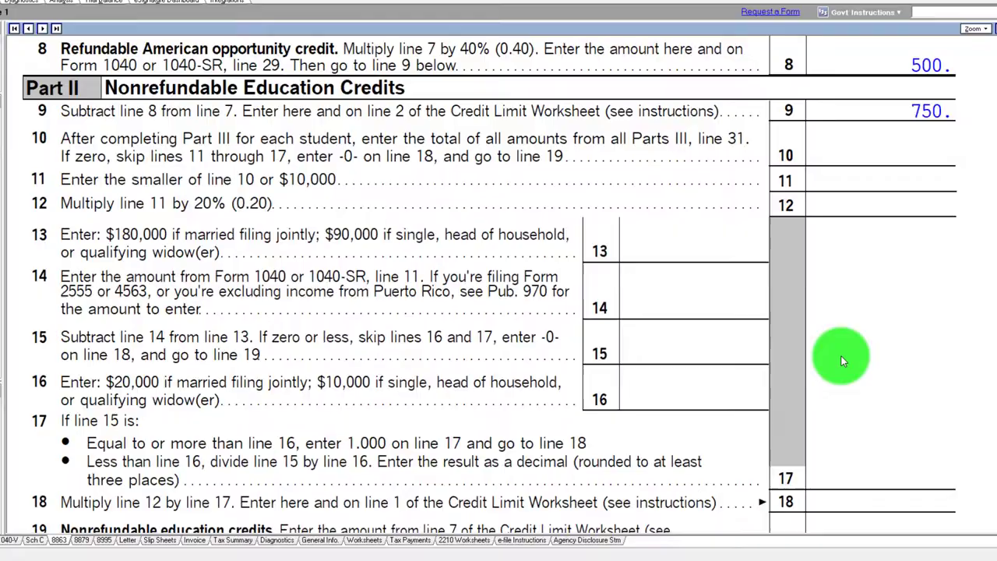
pyautogui.scroll(-1, 837, 358)
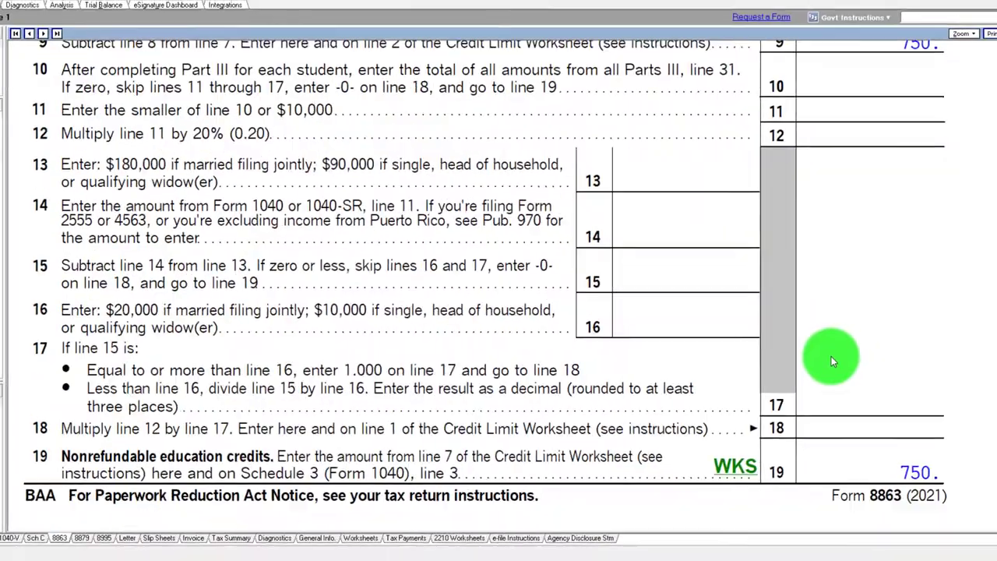
pyautogui.scroll(5, 798, 356)
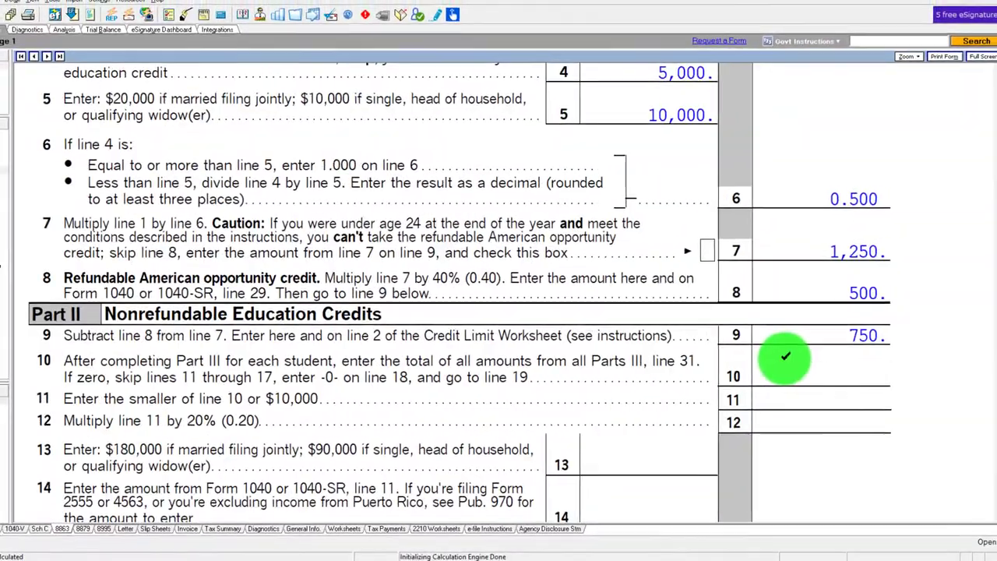
pyautogui.scroll(1, 780, 356)
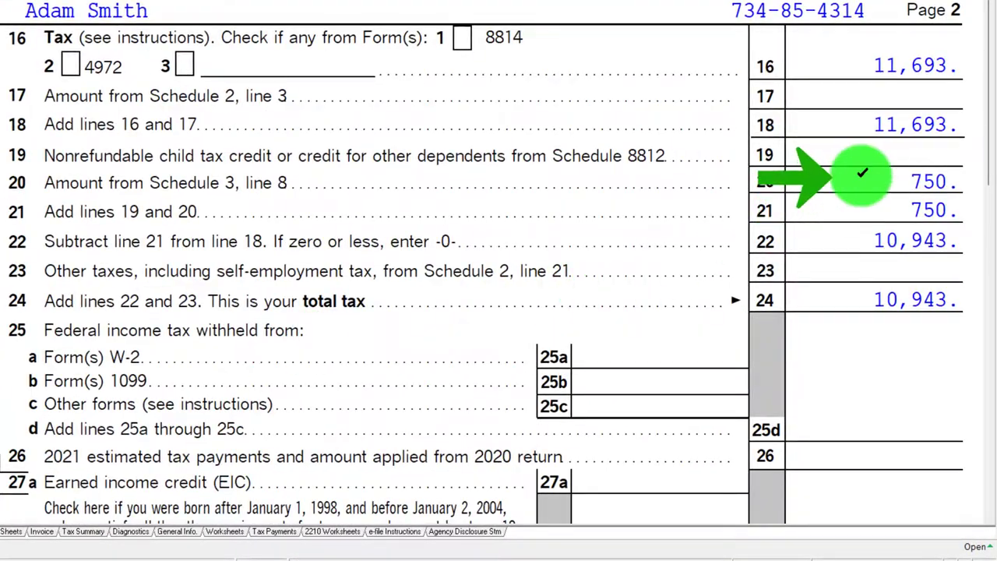
pyautogui.scroll(-5, 862, 172)
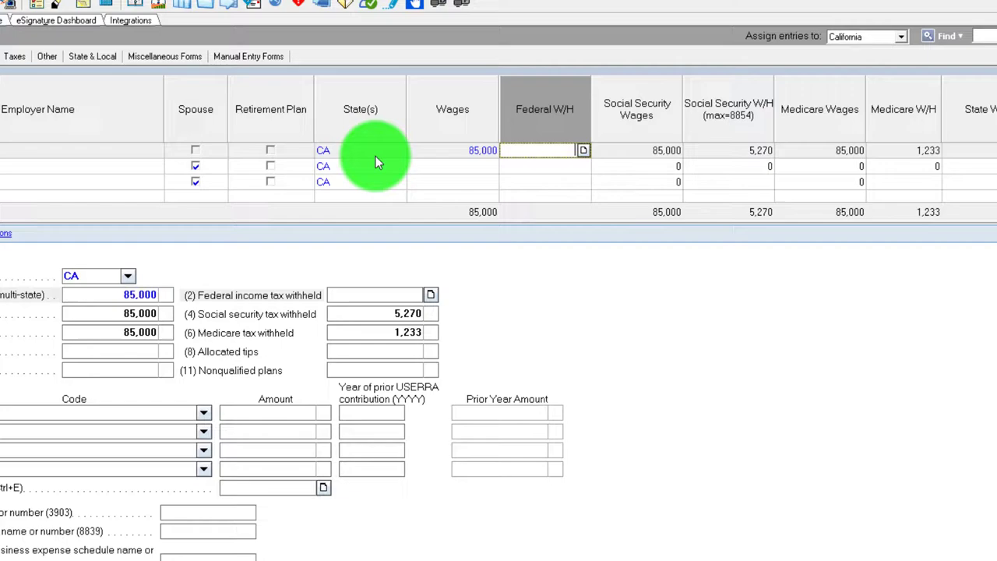
# Set the first W-2's wages to 50000
pyautogui.click(463, 178)
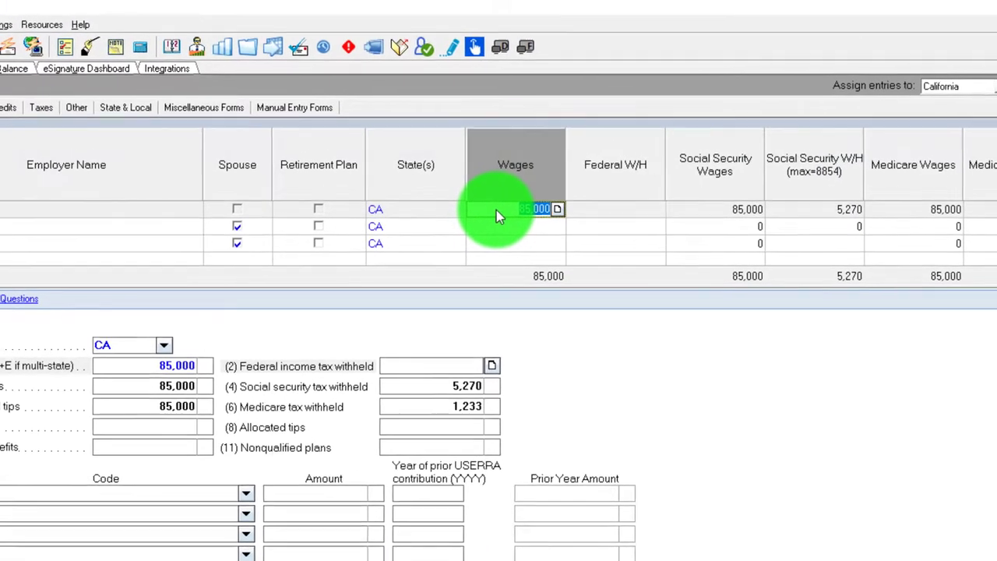
pyautogui.write('50000')
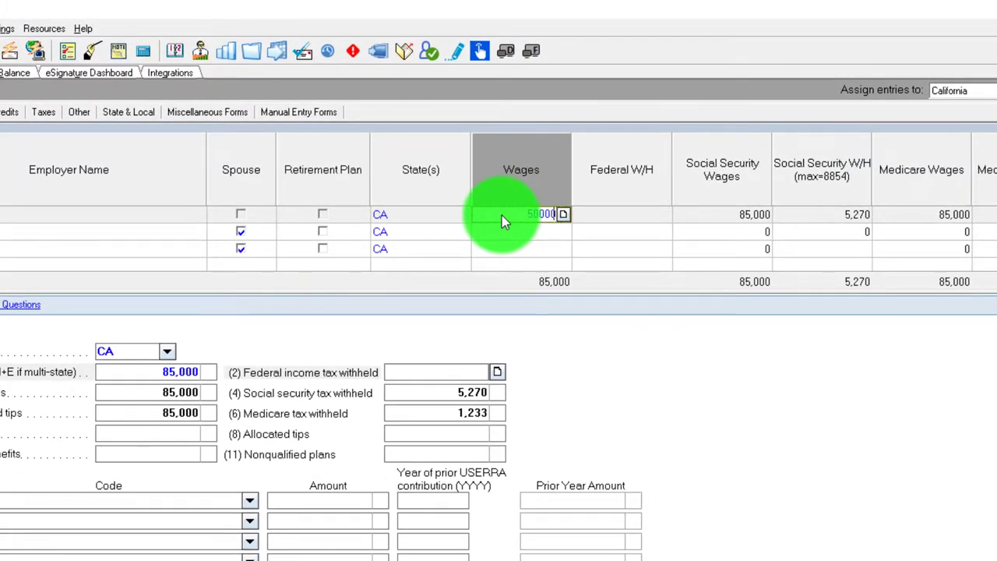
pyautogui.press('Tab')
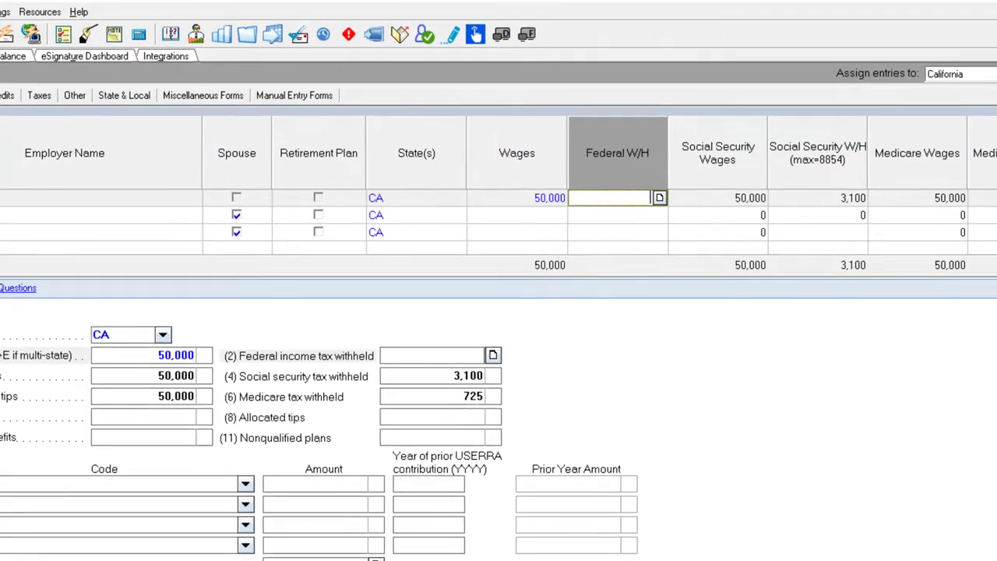
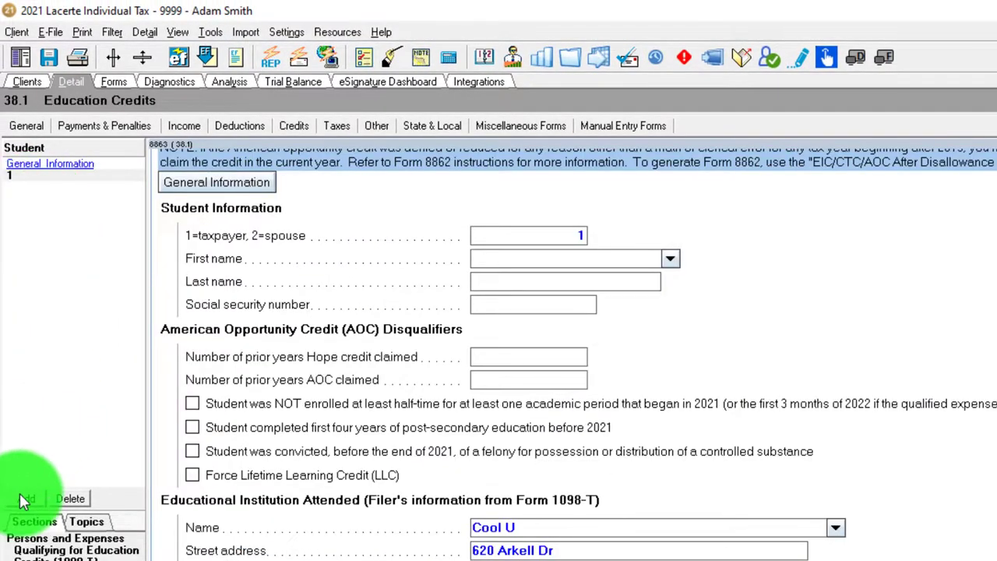
# Add a second student in Education Credits, filling in the dependent son's details and Cool U as the educational institution
pyautogui.click(26, 498)
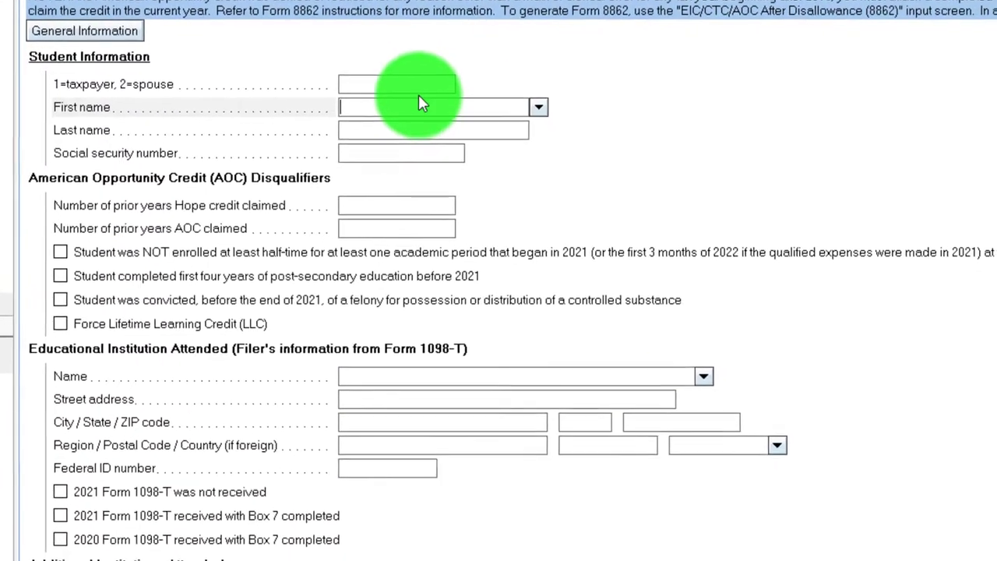
pyautogui.click(537, 106)
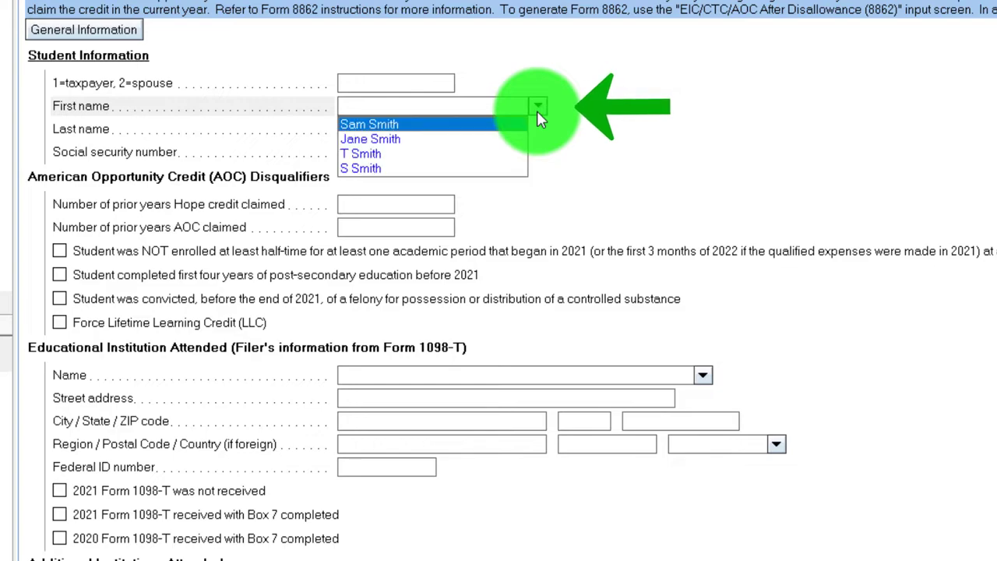
pyautogui.click(459, 126)
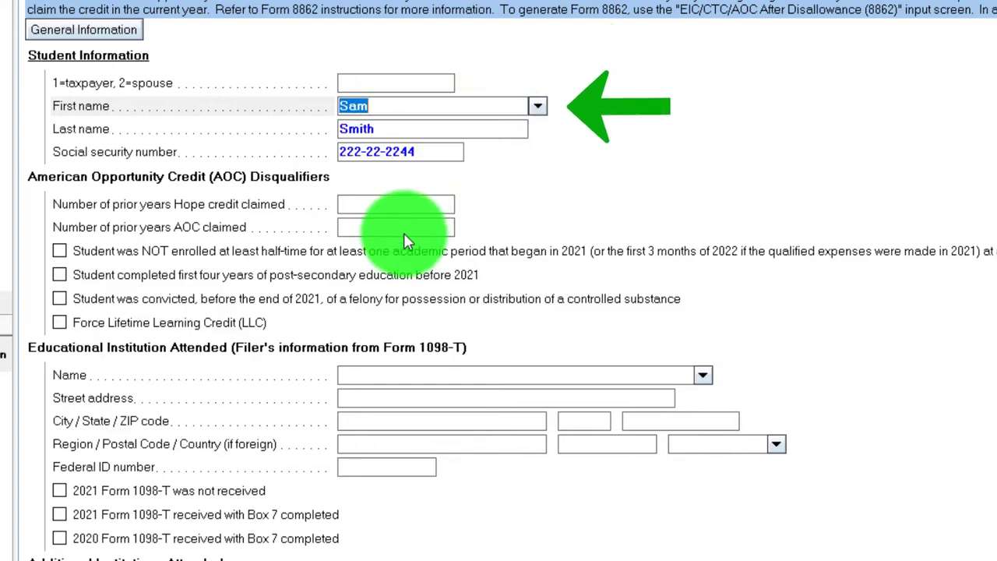
pyautogui.scroll(-3, 572, 220)
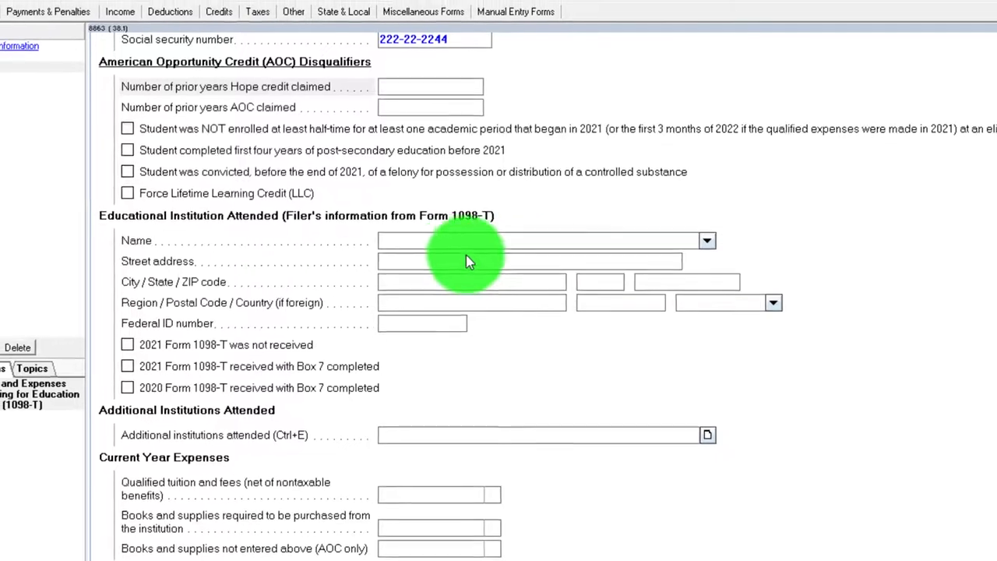
pyautogui.click(707, 240)
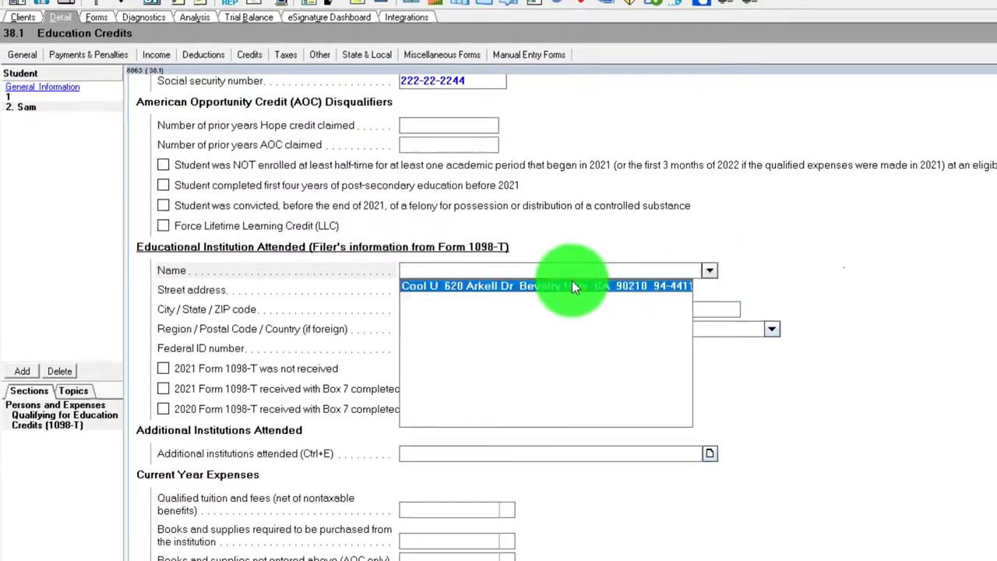
pyautogui.click(489, 285)
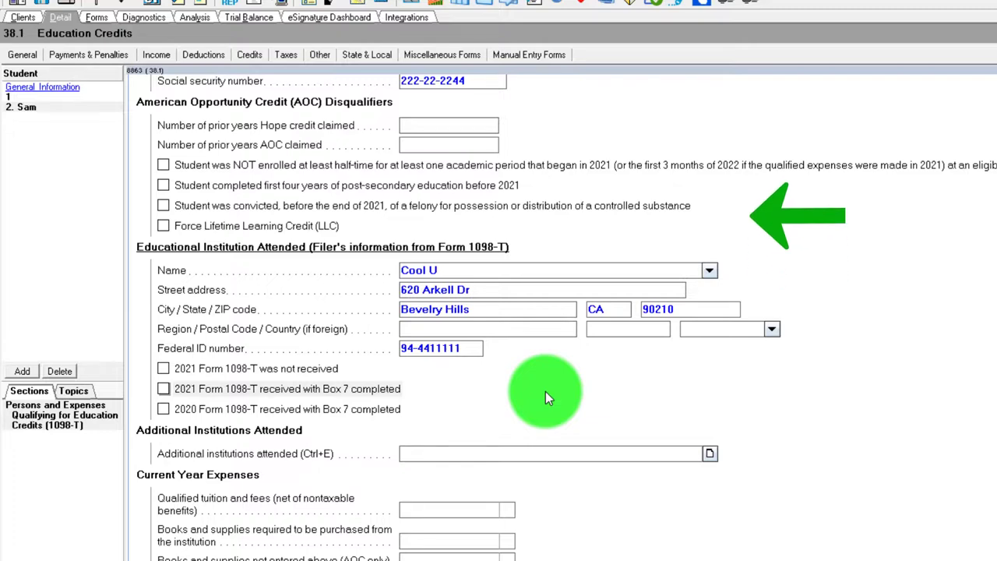
# Set the second student's current-year qualified tuition and fees to 20,000
pyautogui.scroll(-1, 545, 391)
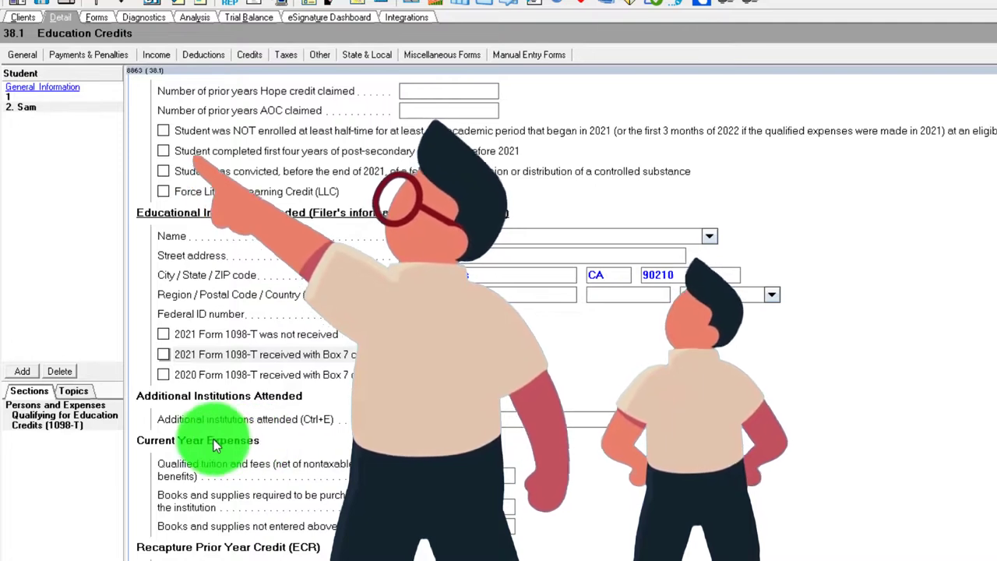
pyautogui.click(421, 475)
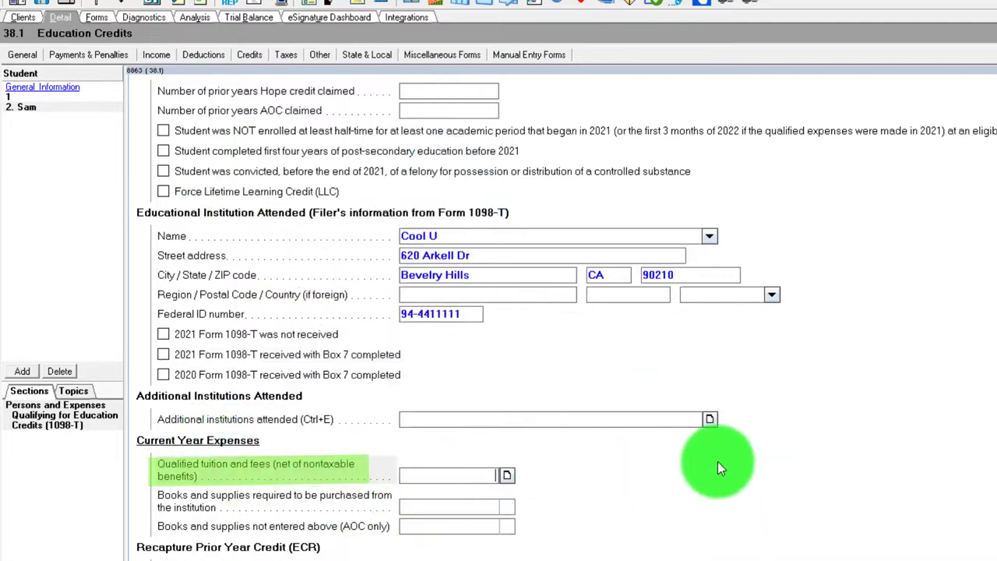
pyautogui.write('20,00')
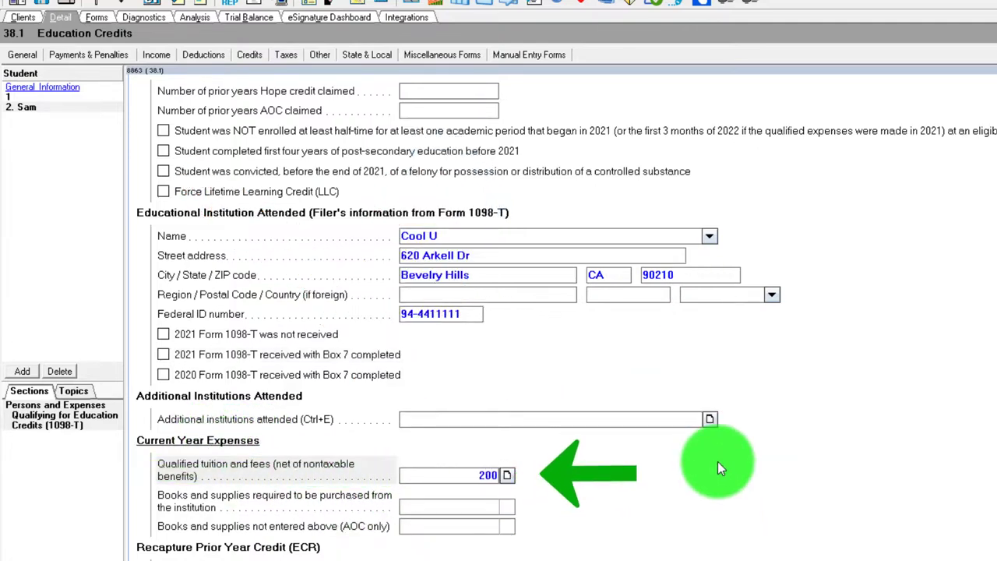
pyautogui.write('00')
pyautogui.press('Tab')
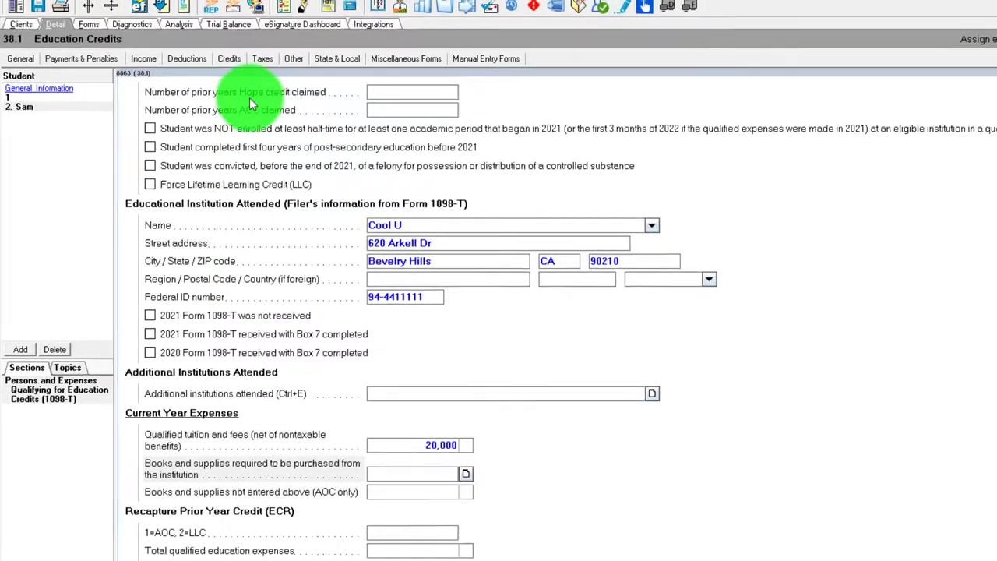
# Open Form 1040 and examine the filing status, the taxpayer's details and the dependents section on page 1
pyautogui.click(82, 30)
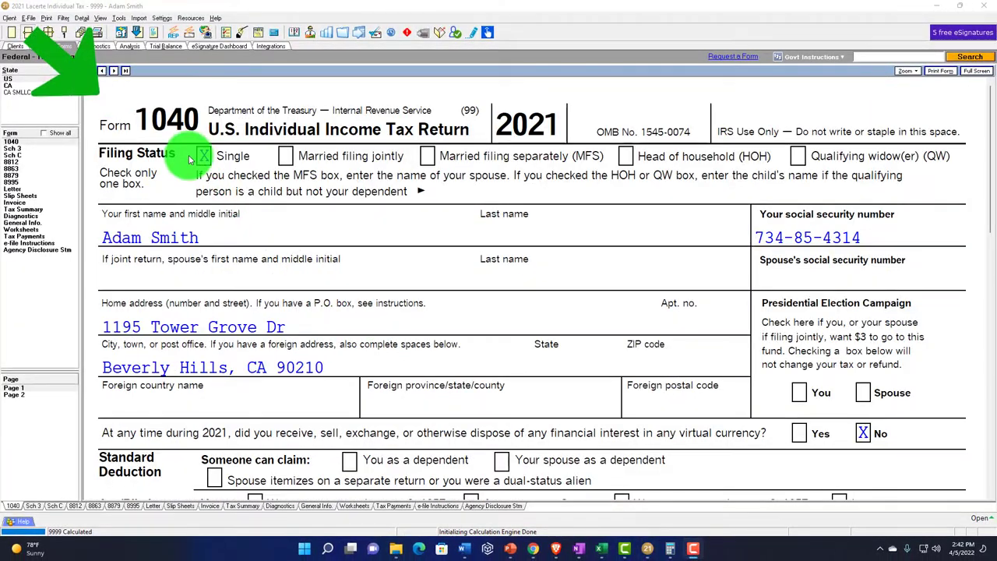
pyautogui.scroll(-3, 186, 236)
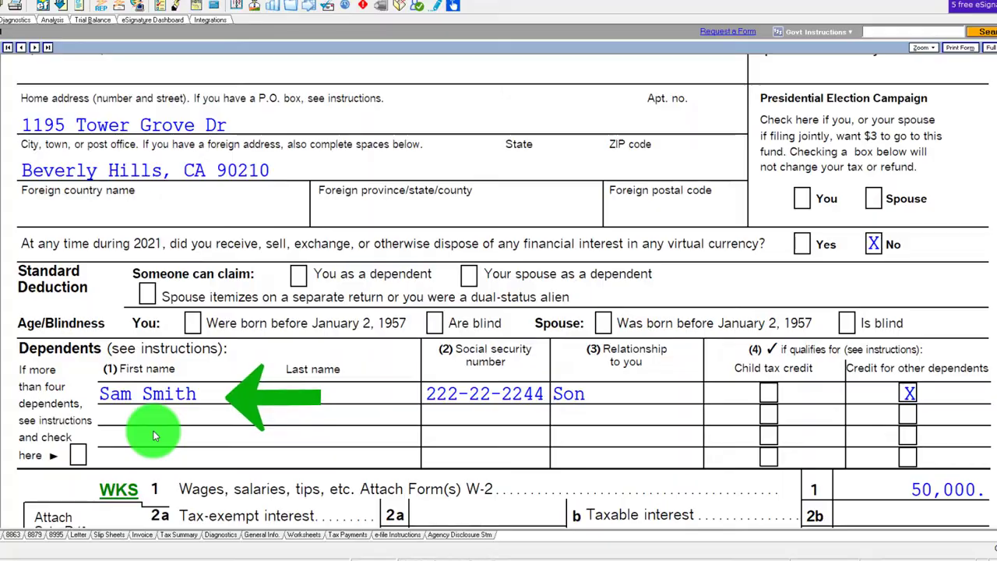
pyautogui.scroll(3, 153, 429)
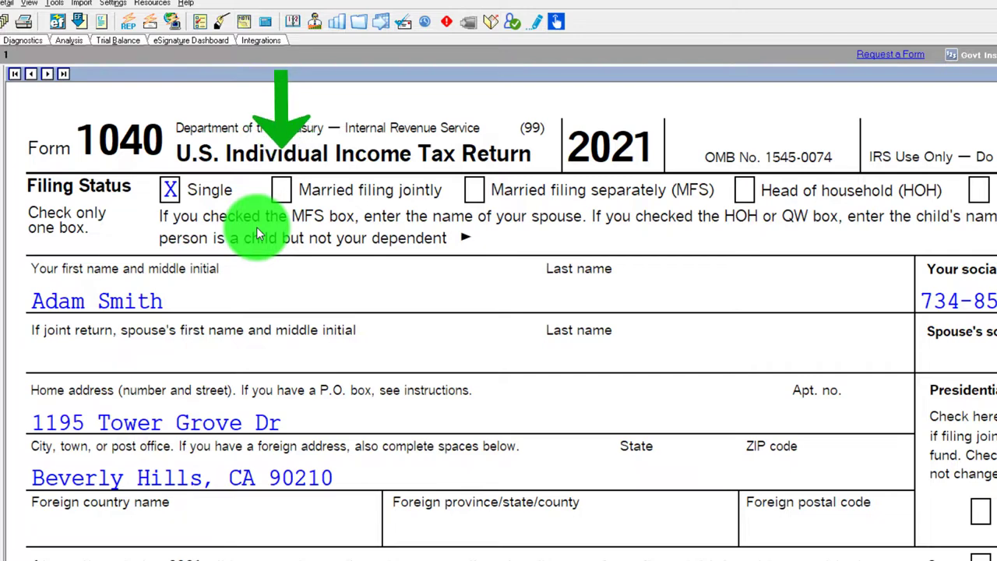
pyautogui.scroll(-1, 256, 227)
pyautogui.scroll(-1, 256, 227)
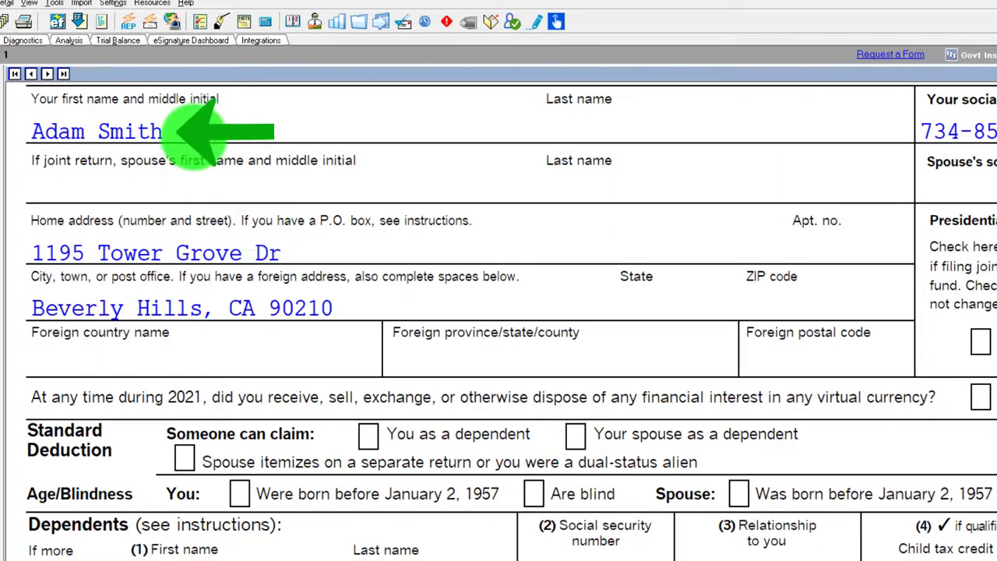
pyautogui.scroll(-2, 265, 434)
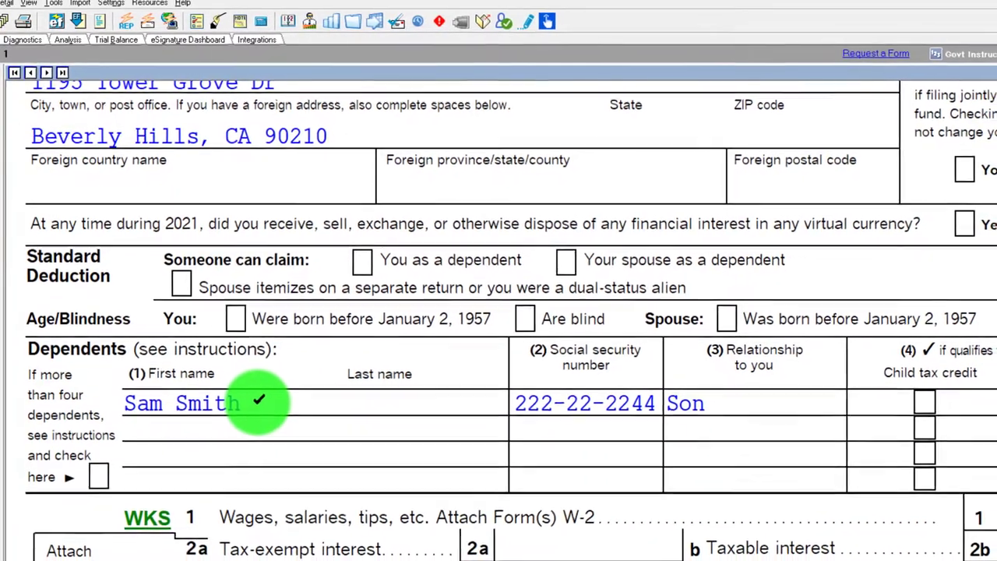
pyautogui.scroll(1, 263, 407)
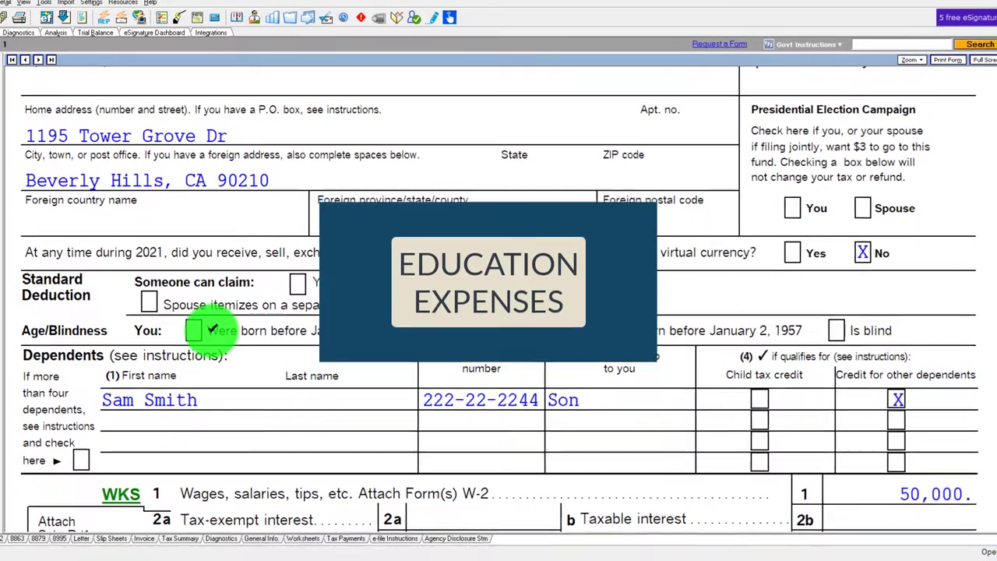
pyautogui.scroll(4, 210, 331)
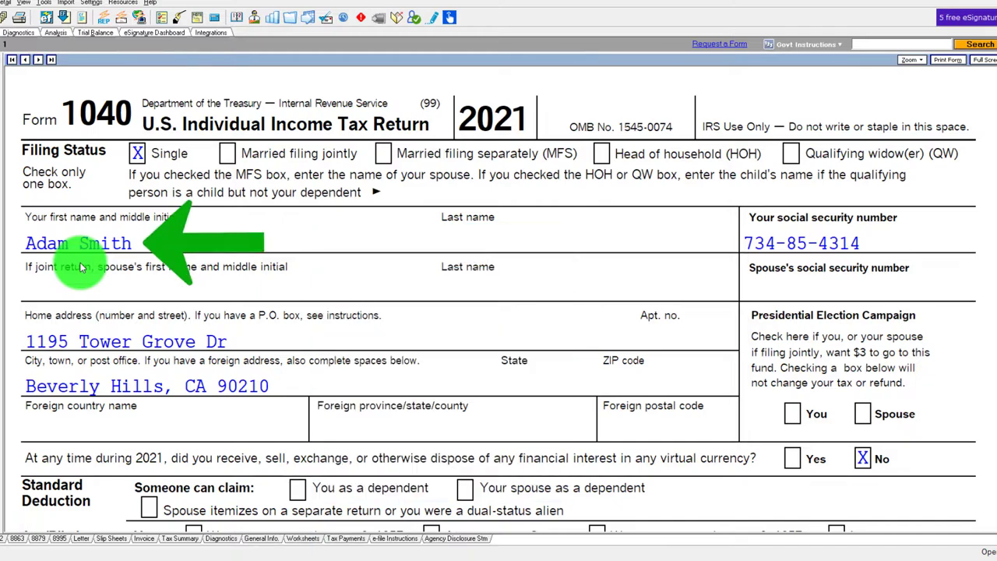
pyautogui.scroll(-4, 81, 267)
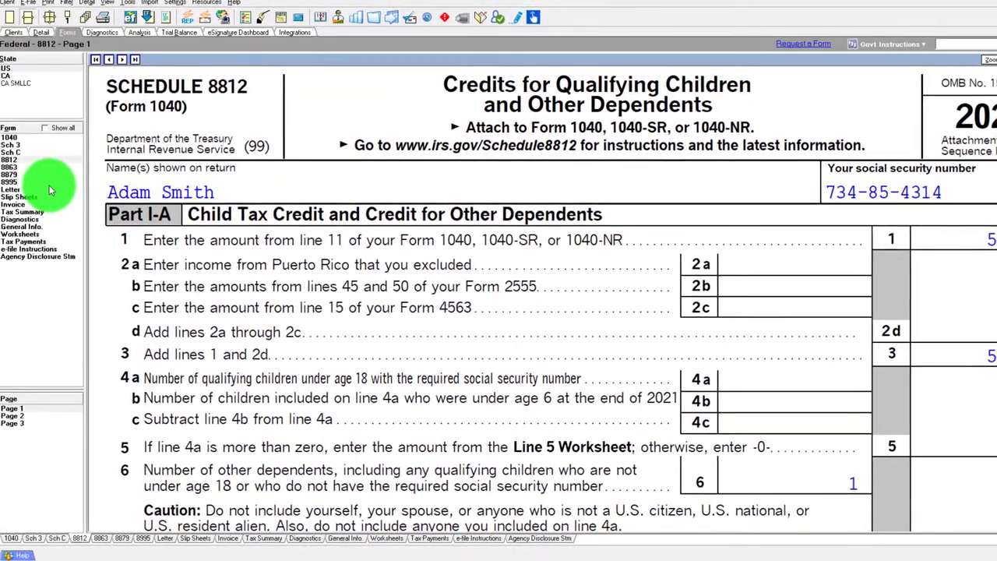
# Open Form 8863 and examine Part I and the taxpayer's Part III student and educational institution information
pyautogui.click(31, 167)
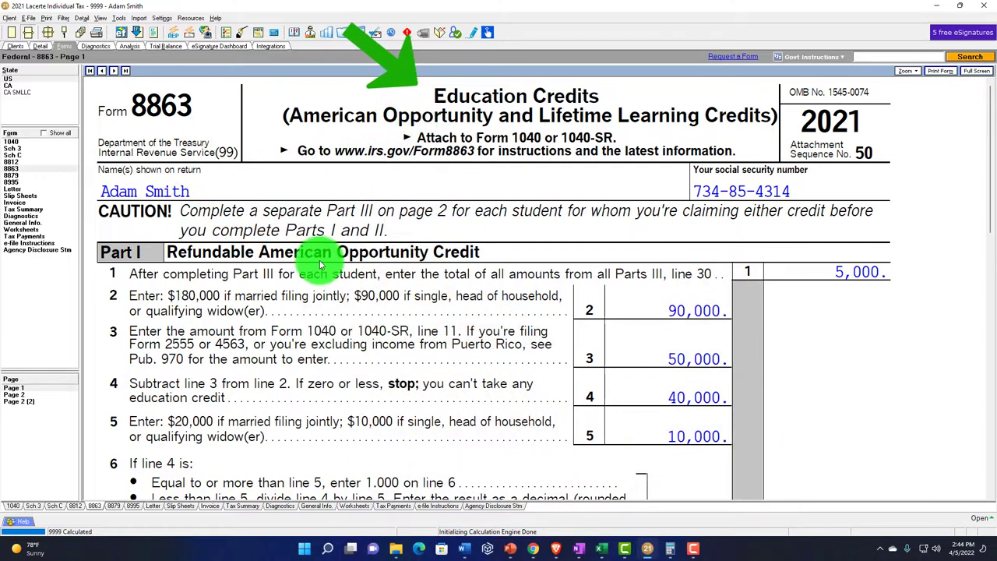
pyautogui.scroll(-2, 294, 315)
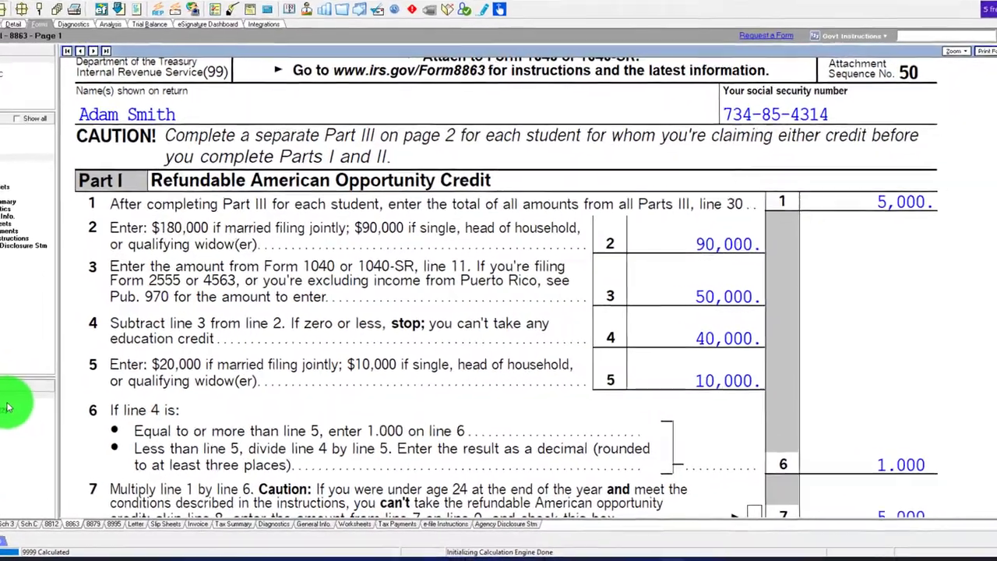
pyautogui.click(13, 394)
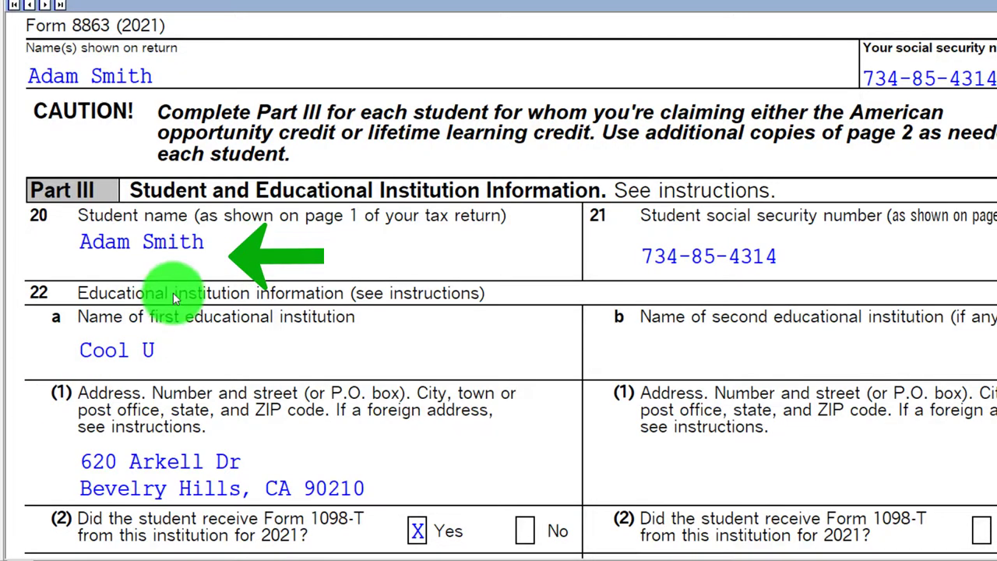
pyautogui.scroll(-5, 170, 292)
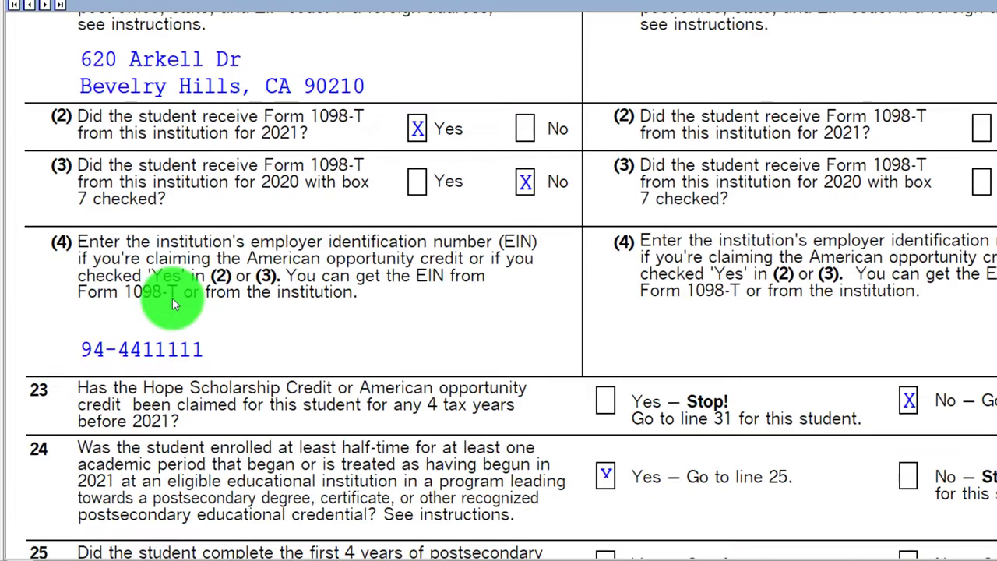
pyautogui.scroll(-6, 172, 297)
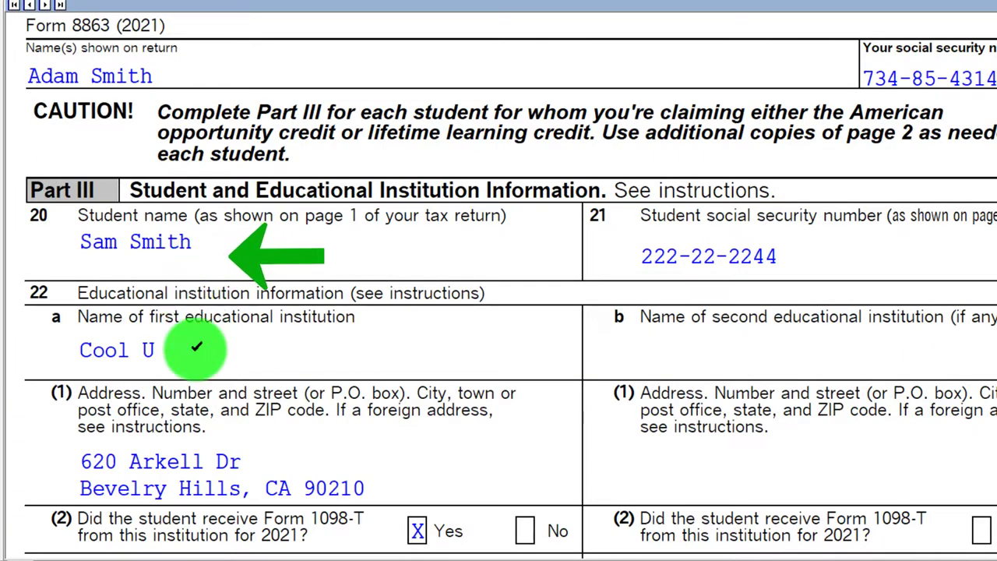
# Examine the second student's Part III on Form 8863, from the institution details to the American Opportunity Credit on lines 27 to 30
pyautogui.scroll(-3, 197, 348)
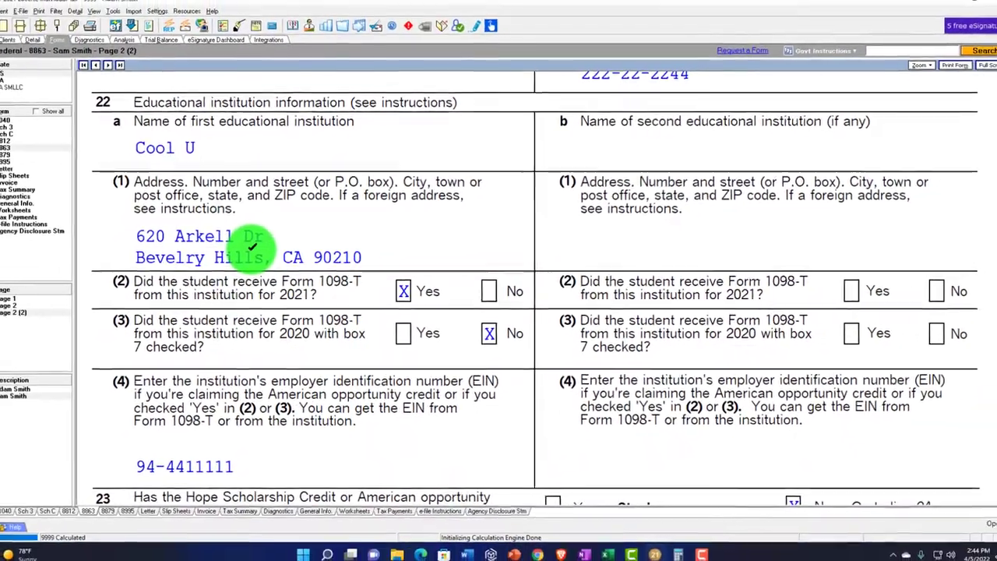
pyautogui.scroll(-3, 250, 245)
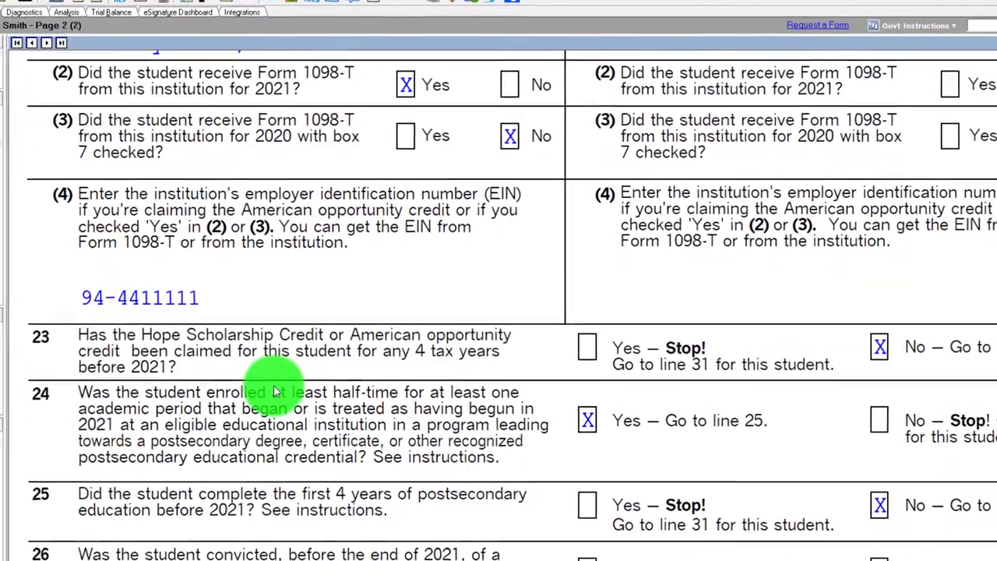
pyautogui.scroll(-2, 274, 391)
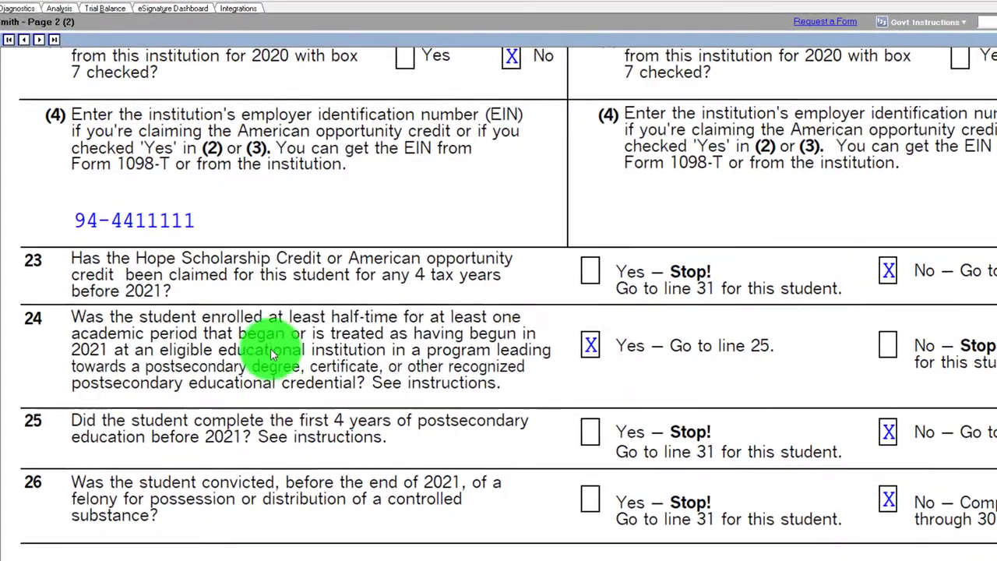
pyautogui.scroll(-5, 279, 286)
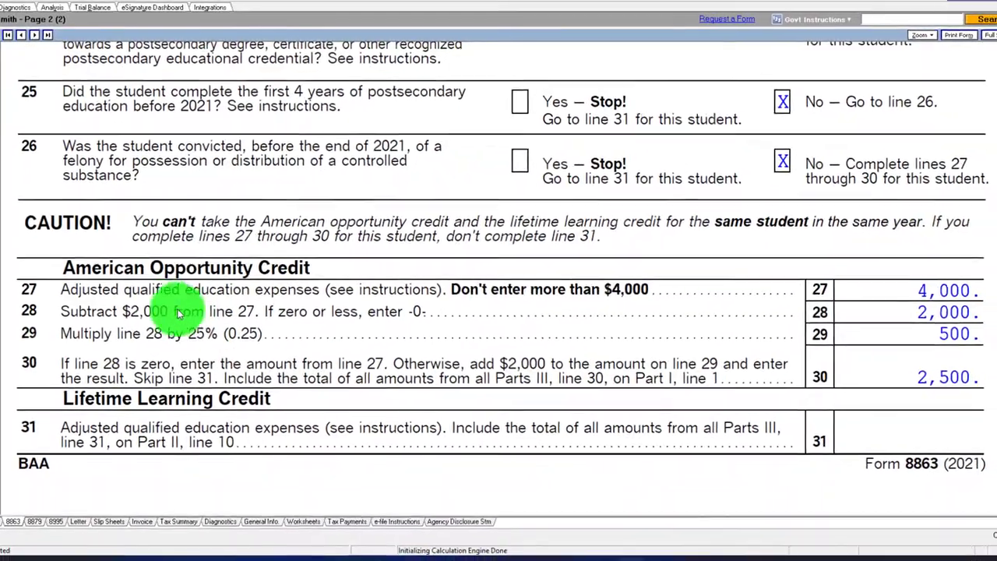
pyautogui.click(876, 294)
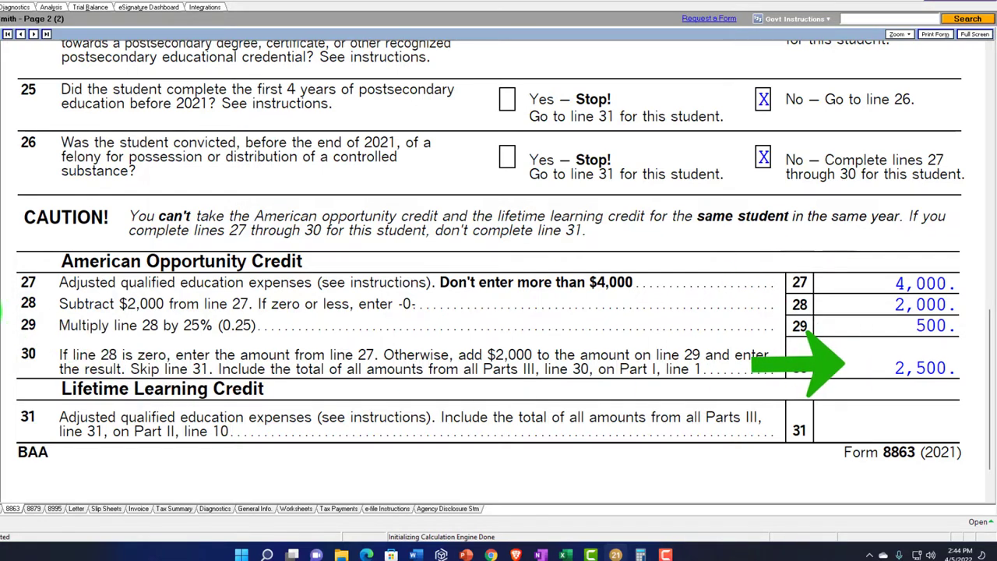
# Return to page 1 of Form 8863 and review the refundable American opportunity credit and the nonrefundable education credits
pyautogui.press('pageup')
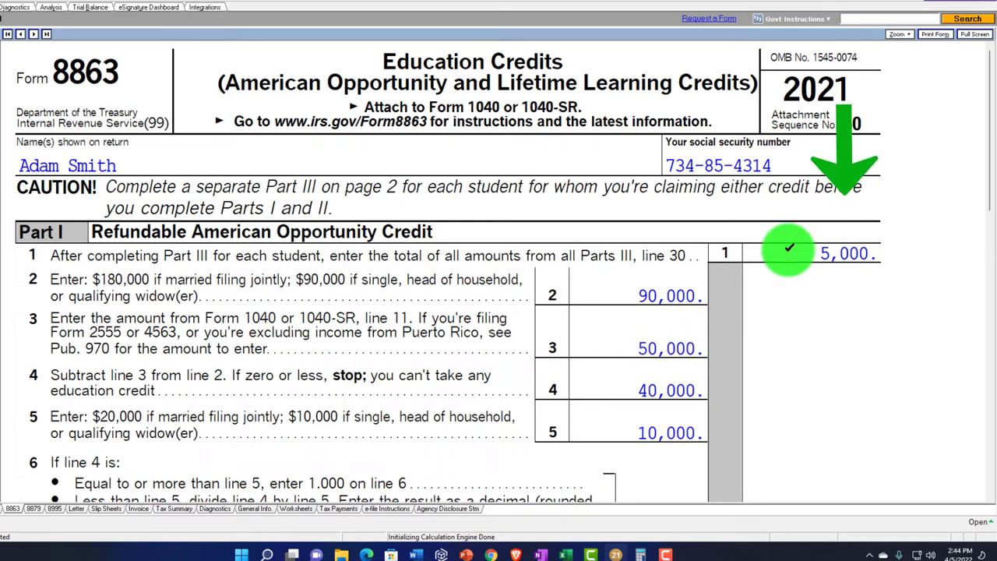
pyautogui.scroll(-2, 789, 248)
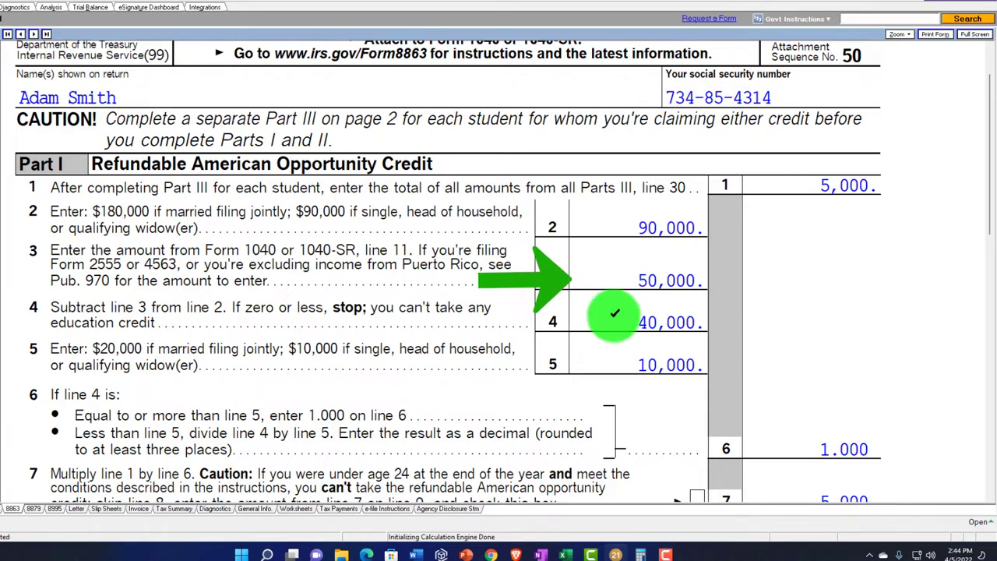
pyautogui.scroll(-4, 614, 352)
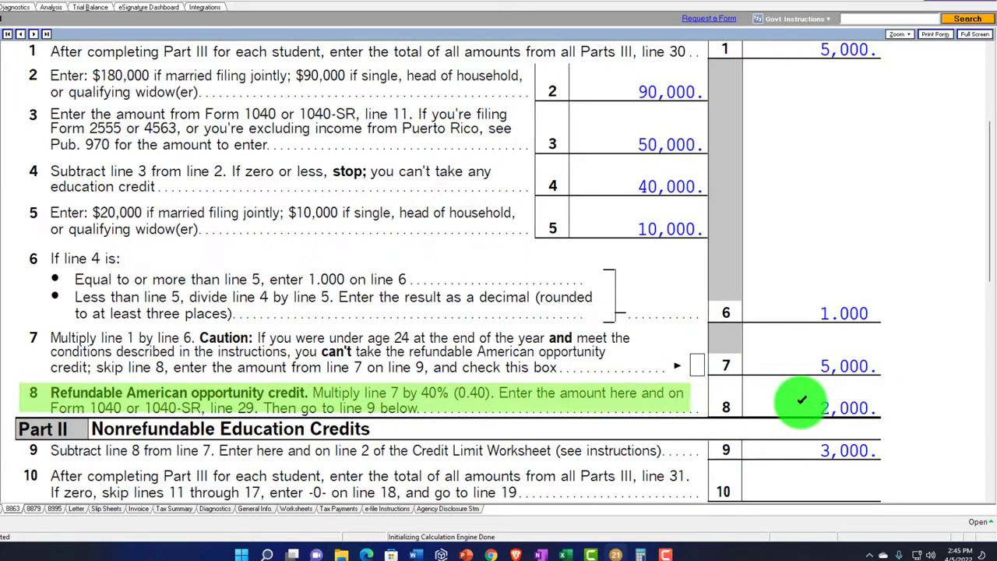
pyautogui.scroll(-5, 800, 402)
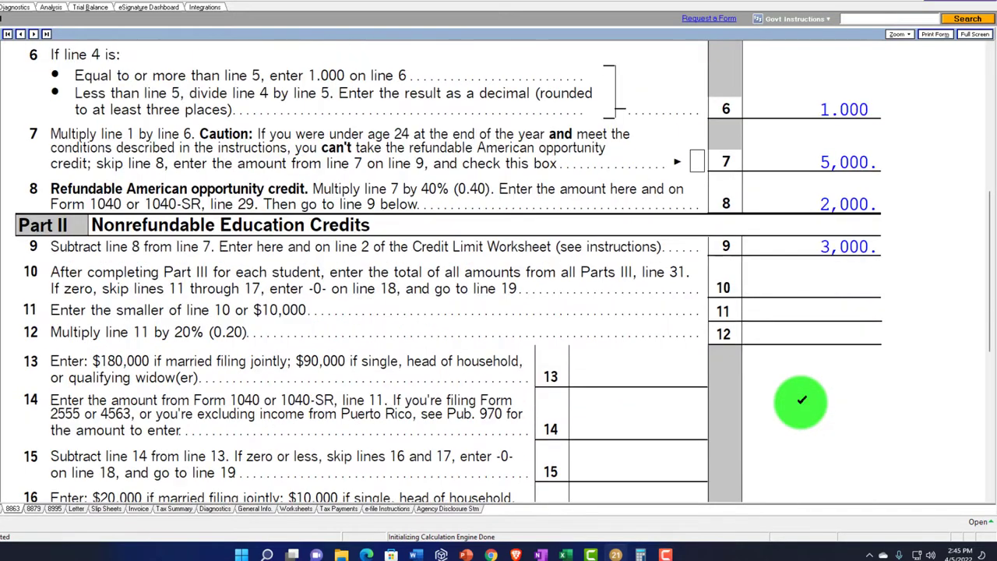
pyautogui.scroll(-3, 800, 401)
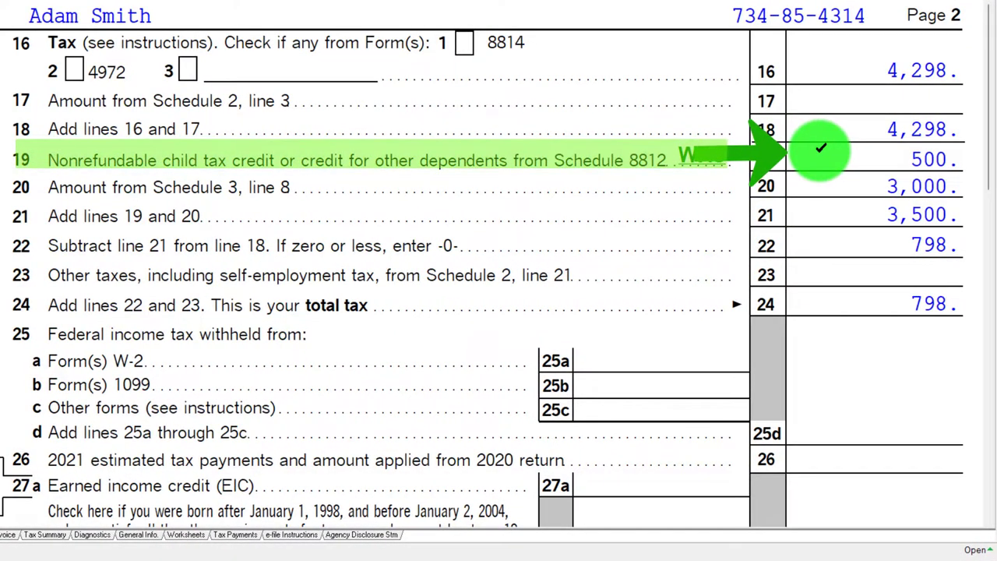
# Review page 2 of Form 1040, comparing the nonrefundable credits on lines 19 and 20 with the American opportunity credit on line 29
pyautogui.scroll(-5, 819, 151)
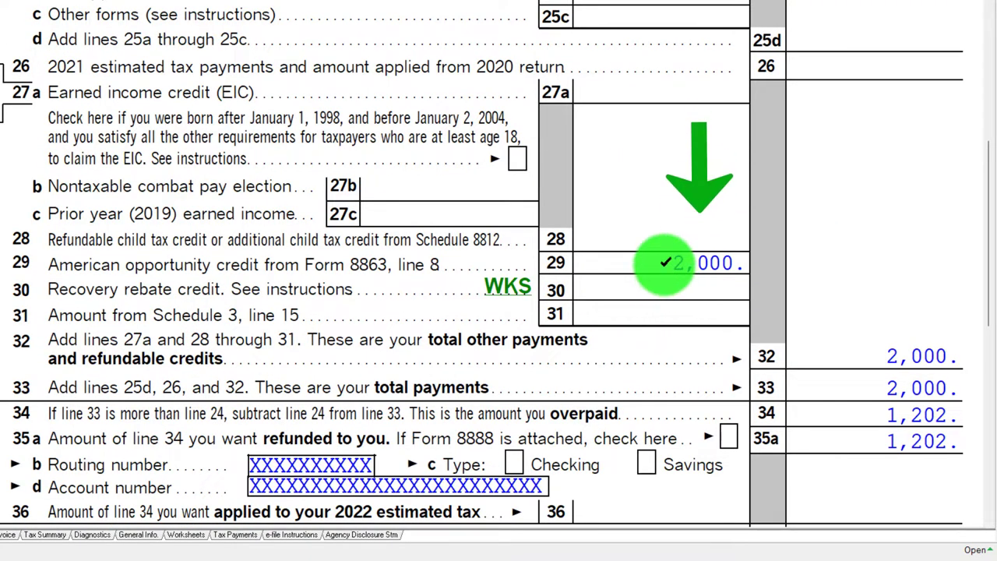
pyautogui.scroll(5, 664, 263)
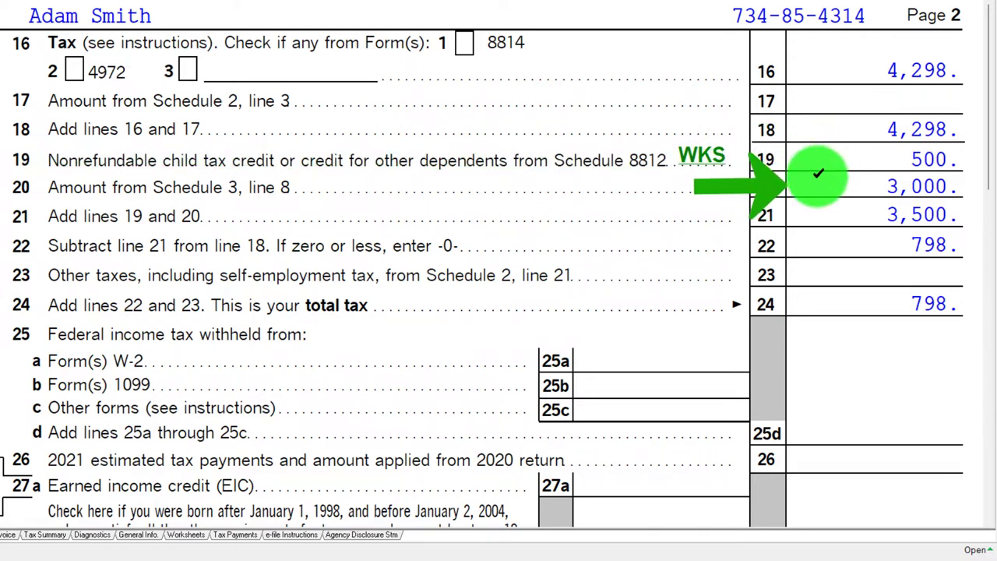
pyautogui.scroll(-5, 820, 181)
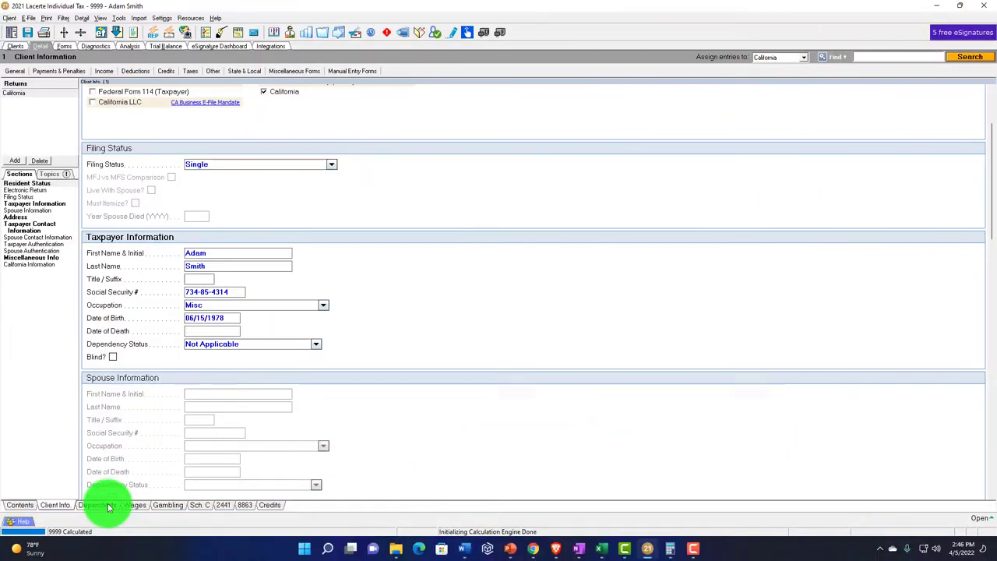
# Add a third student in Education Credits, filling in another dependent's details and Cool U as the educational institution
pyautogui.click(107, 506)
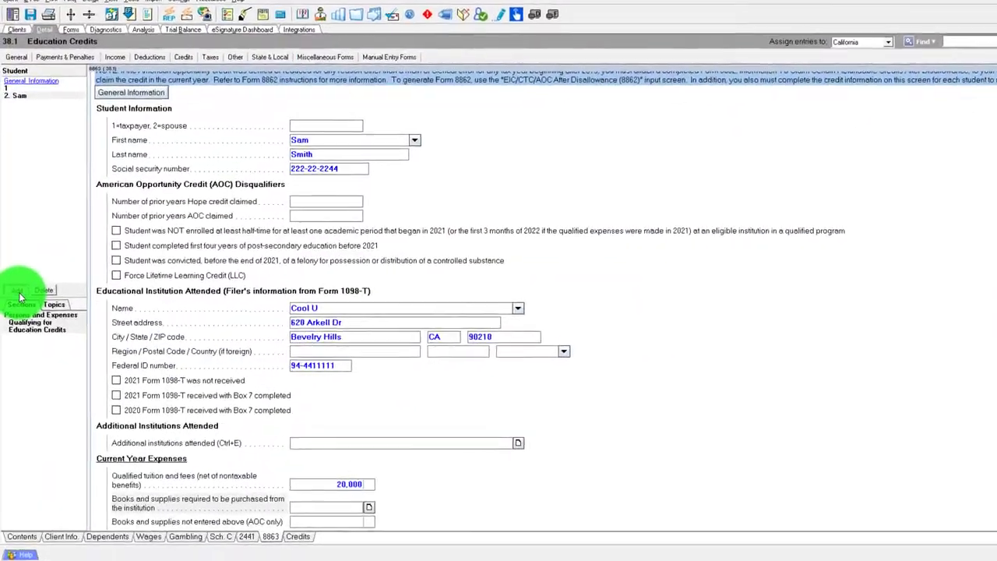
pyautogui.click(16, 282)
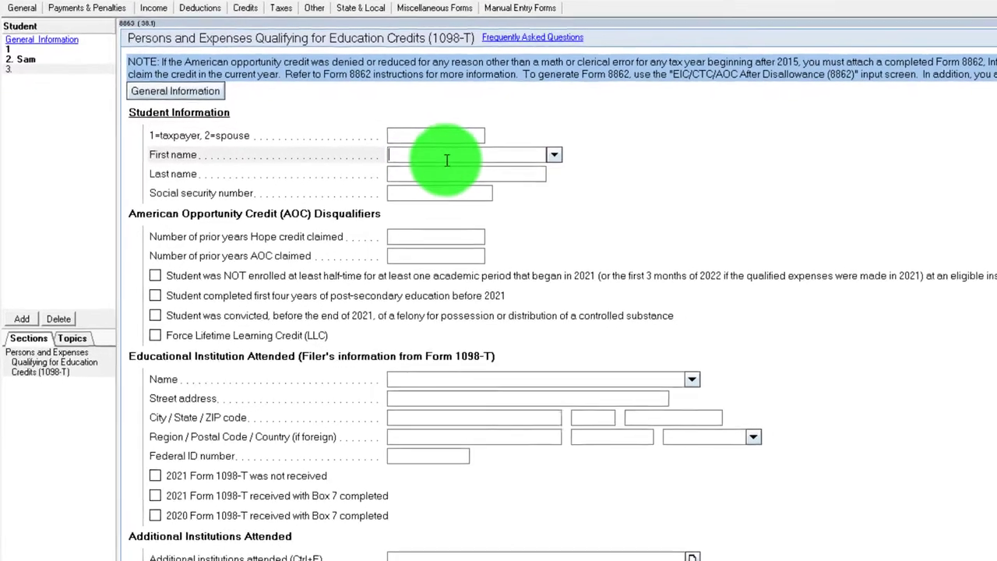
pyautogui.click(608, 151)
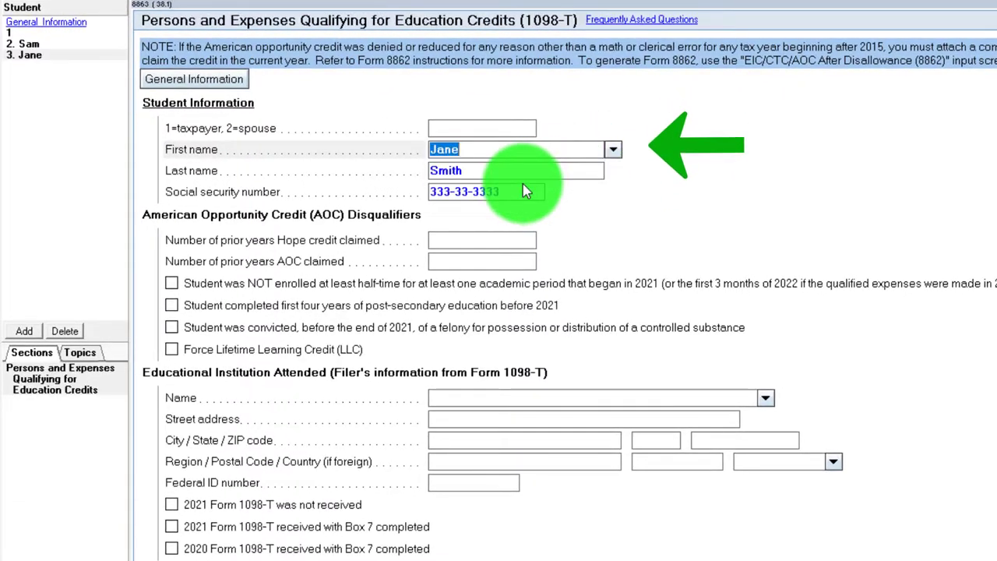
pyautogui.click(767, 399)
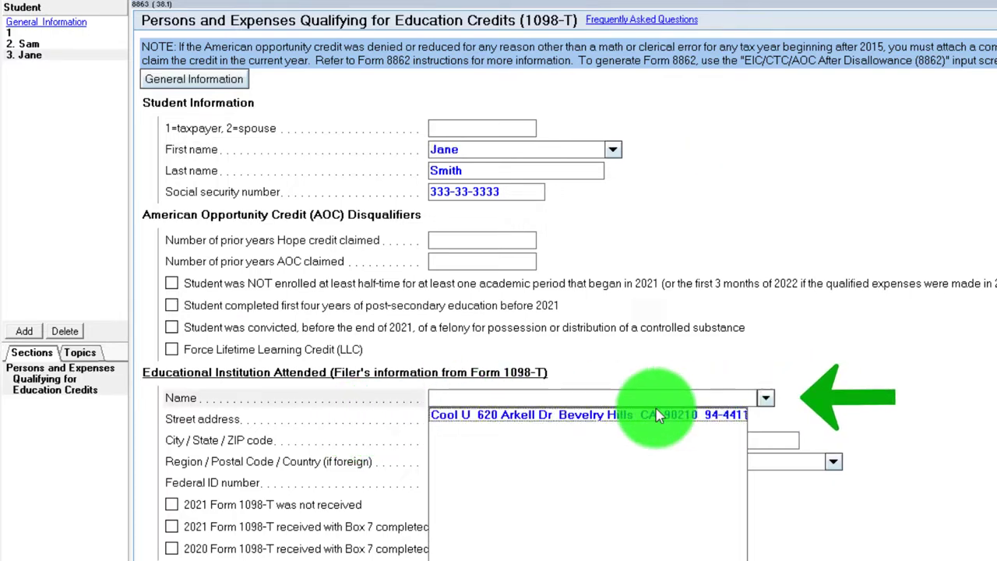
pyautogui.click(600, 415)
# Set the third student's current-year qualified tuition and fees to 20,000
pyautogui.scroll(-3, 463, 506)
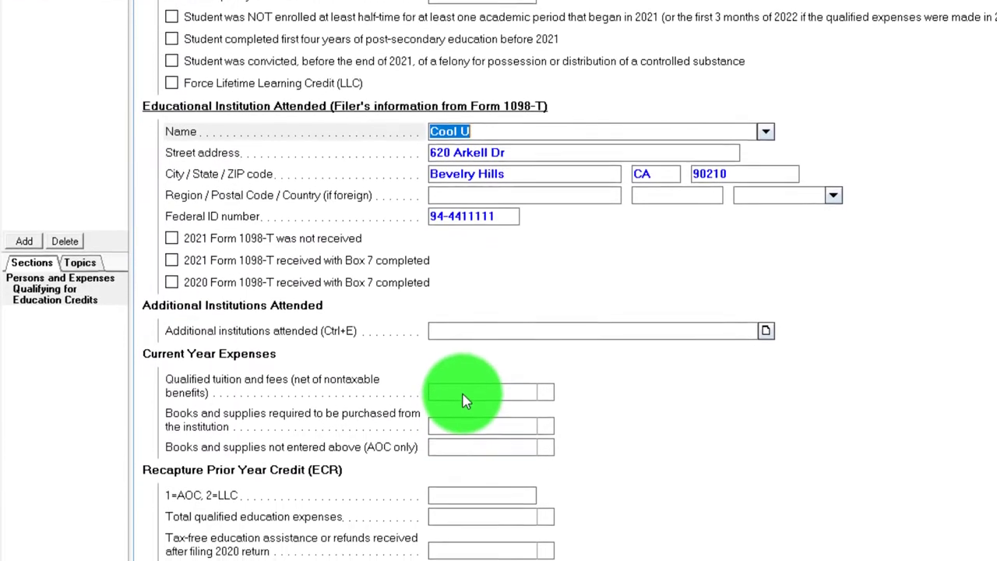
pyautogui.click(469, 437)
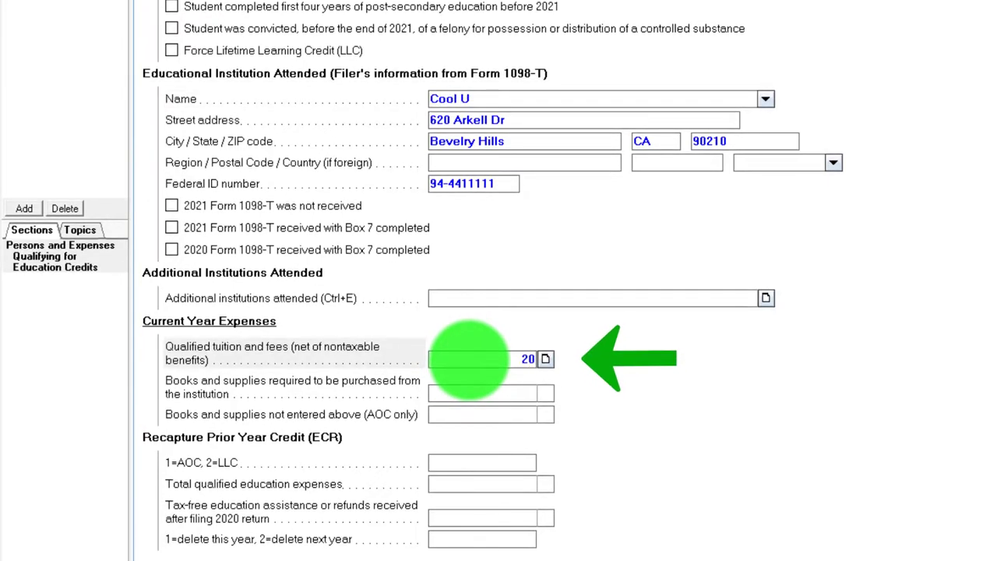
pyautogui.write('20,000')
pyautogui.press('Tab')
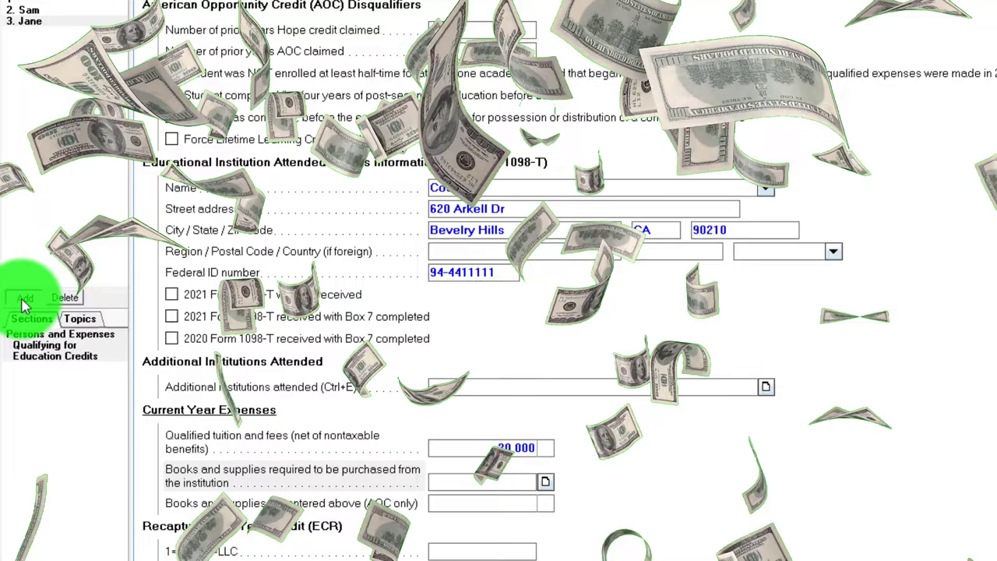
# Add a fourth student in Education Credits, filling in the next dependent's details and Cool U as the educational institution
pyautogui.click(22, 242)
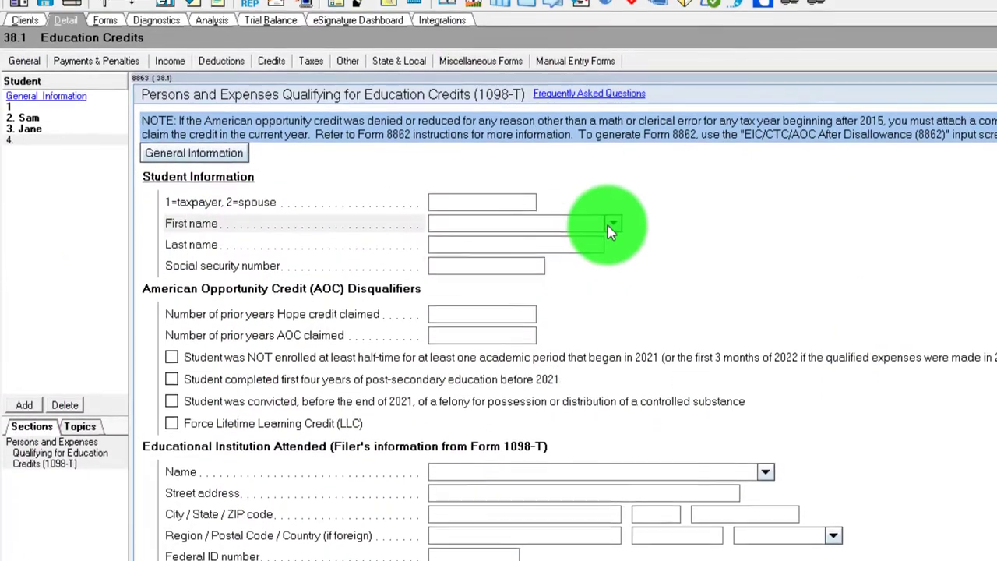
pyautogui.click(613, 181)
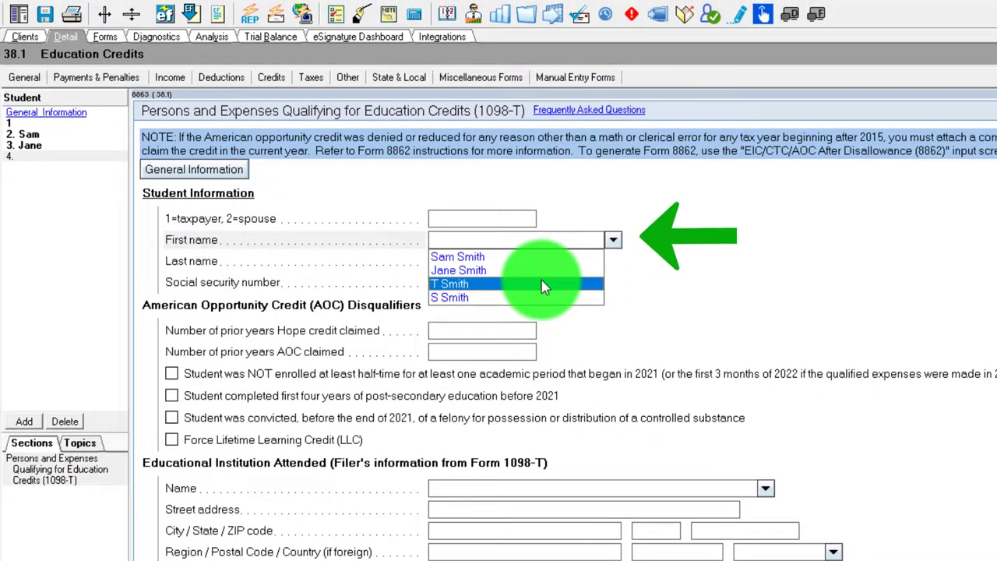
pyautogui.scroll(-3, 589, 384)
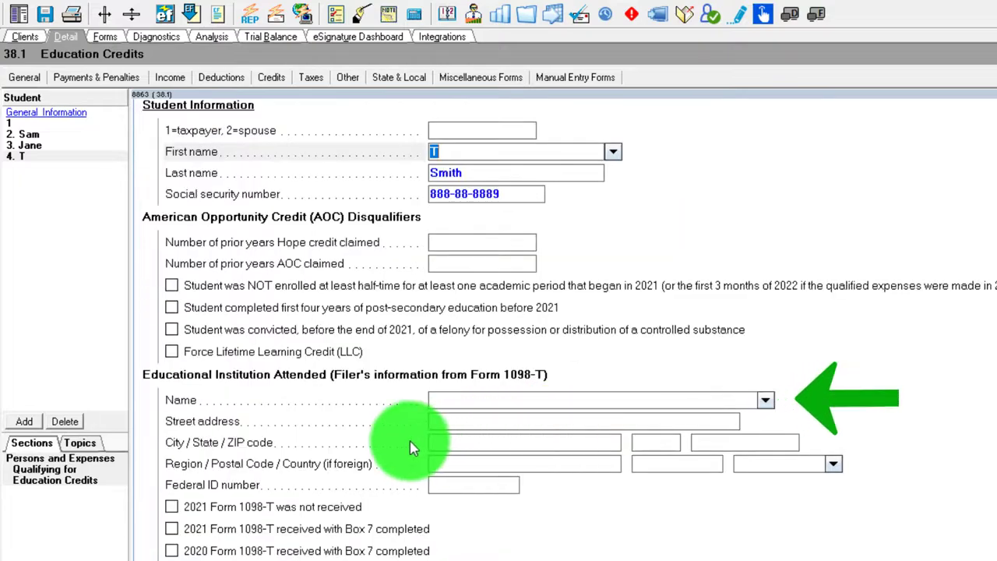
pyautogui.click(765, 399)
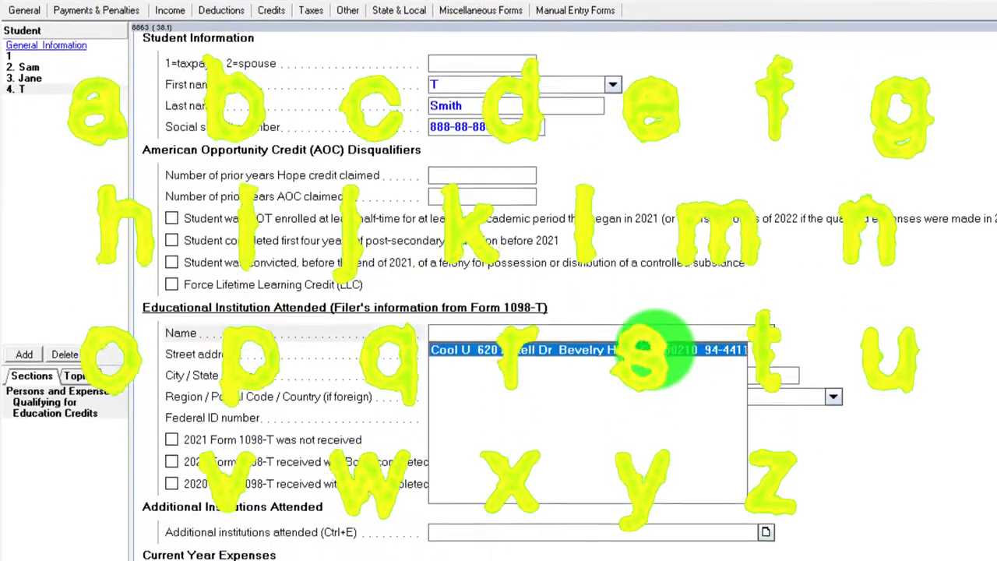
pyautogui.click(650, 349)
# Set the fourth student's current-year qualified tuition and fees to 20000
pyautogui.scroll(-3, 669, 342)
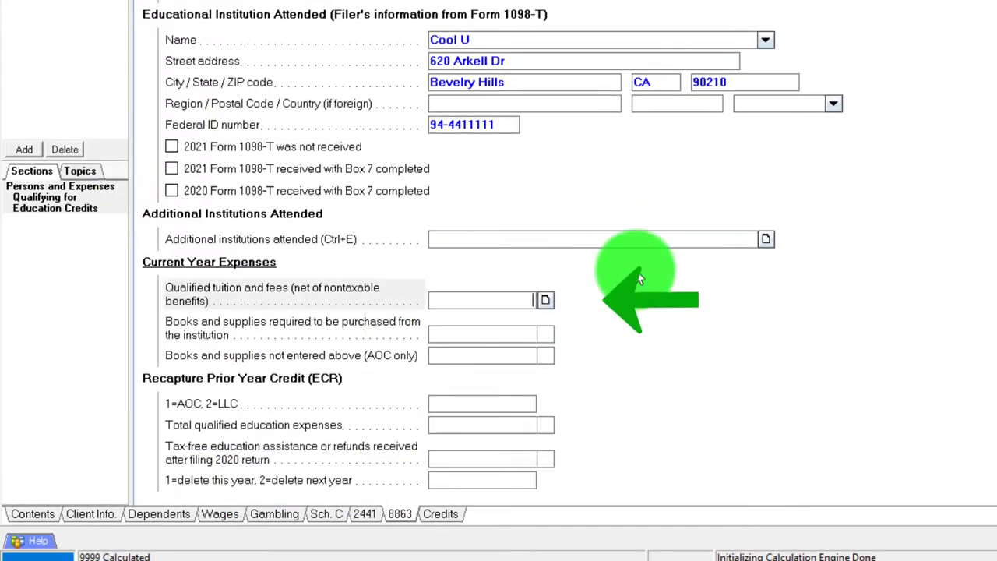
pyautogui.write('0000')
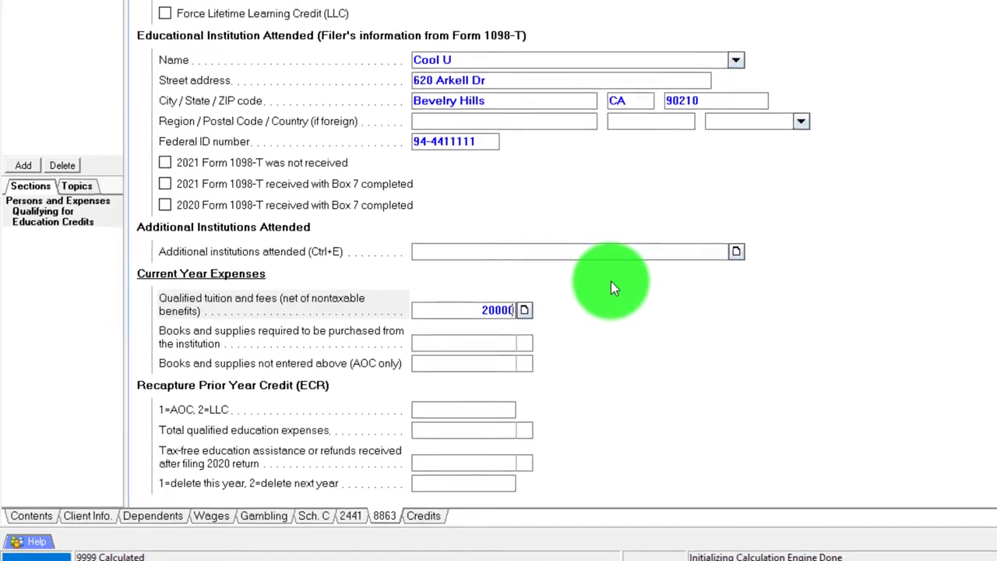
pyautogui.press('Tab')
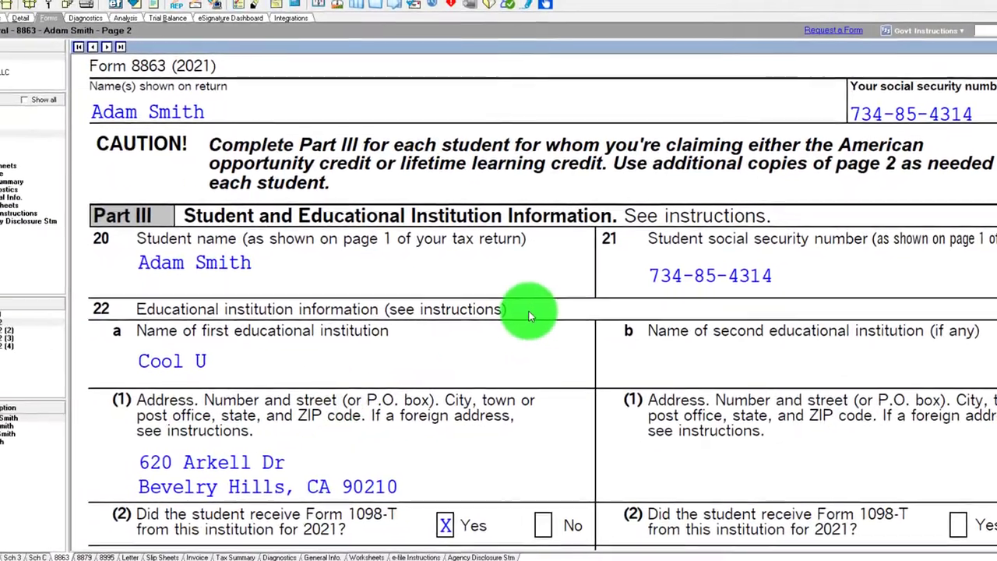
# Examine Part III of Form 8863 for each of the four students, including names, institution and enrollment answers
pyautogui.scroll(-10, 436, 306)
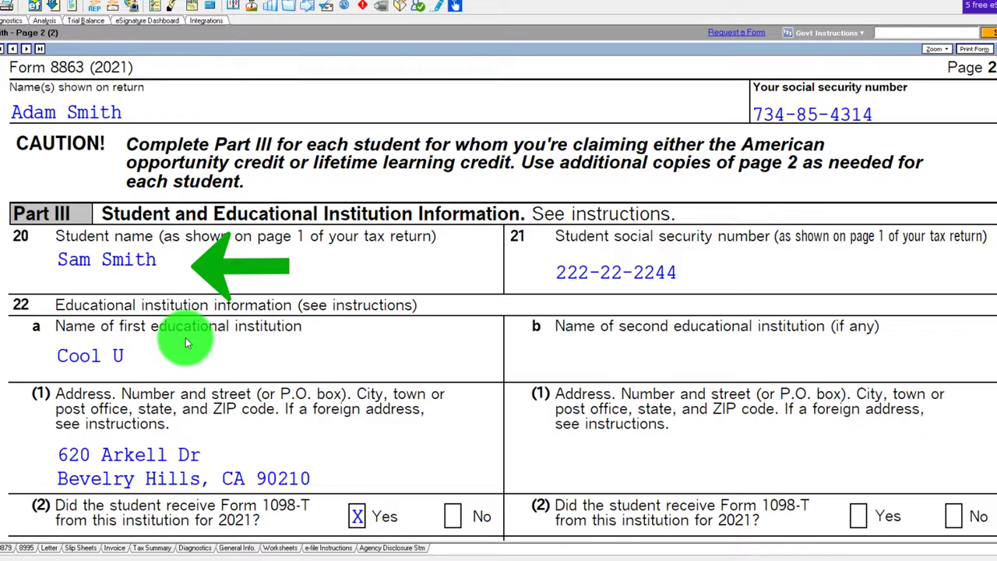
pyautogui.scroll(-7, 185, 337)
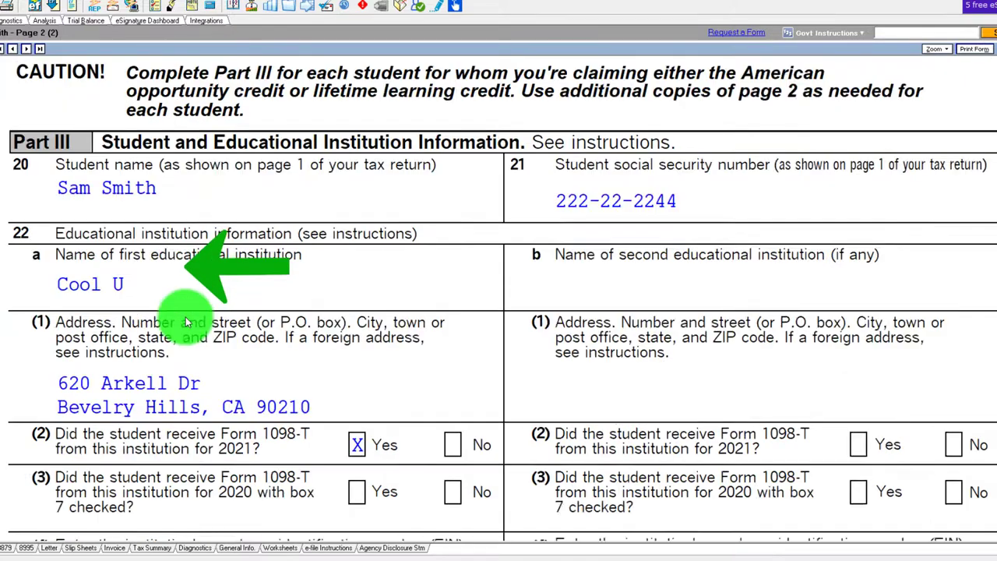
pyautogui.scroll(-6, 218, 358)
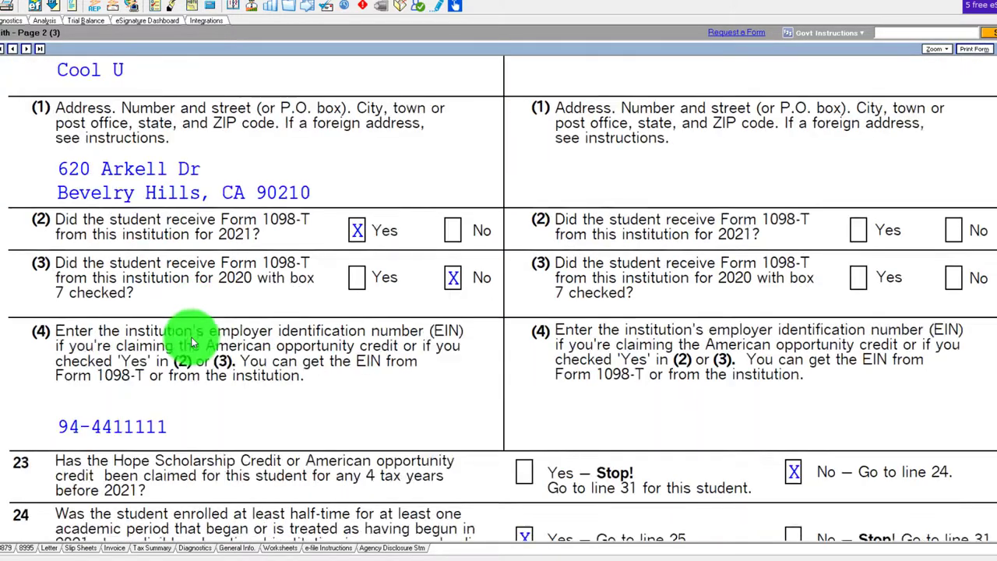
pyautogui.scroll(-6, 194, 341)
pyautogui.scroll(-1, 222, 360)
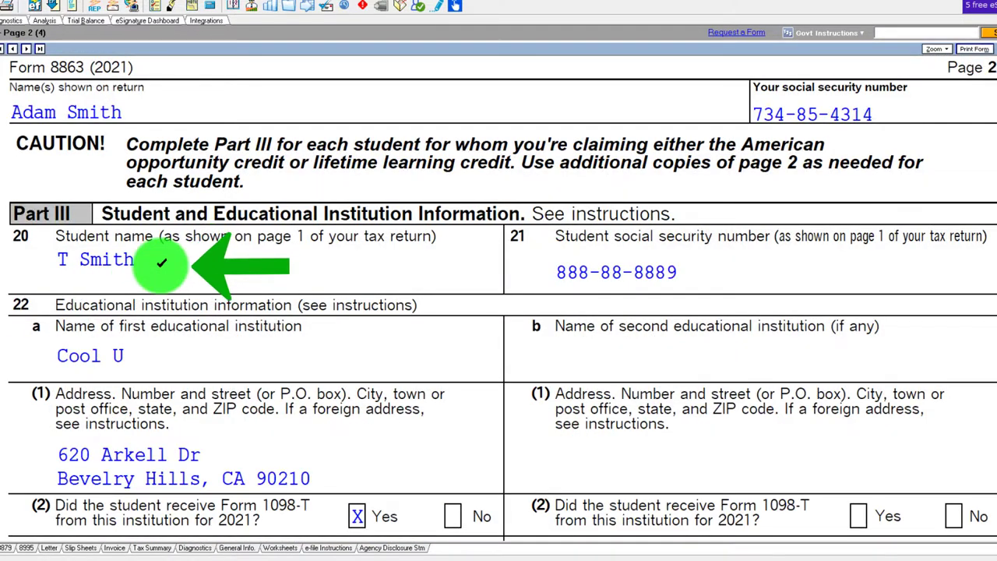
pyautogui.scroll(-10, 161, 265)
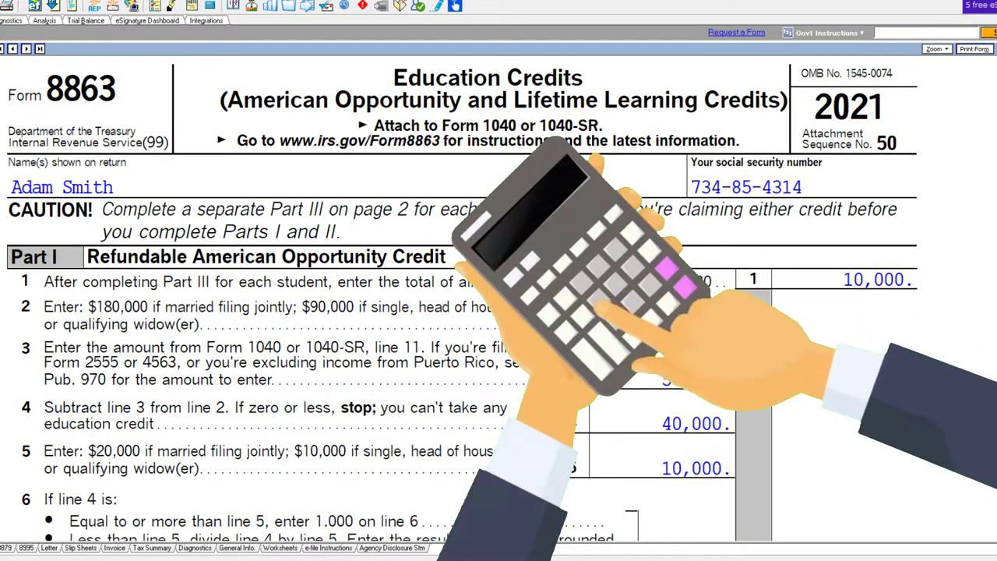
# Check the students' combined credit with the calculator, and trace the refundable and nonrefundable amounts through Form 8863 to Form 1040 page 2
pyautogui.click(342, 242)
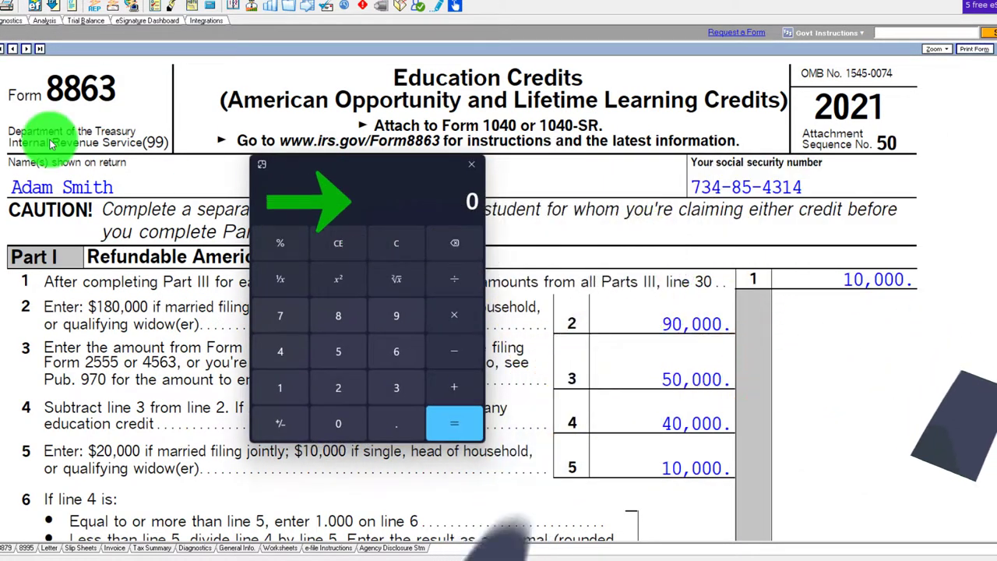
pyautogui.write('250')
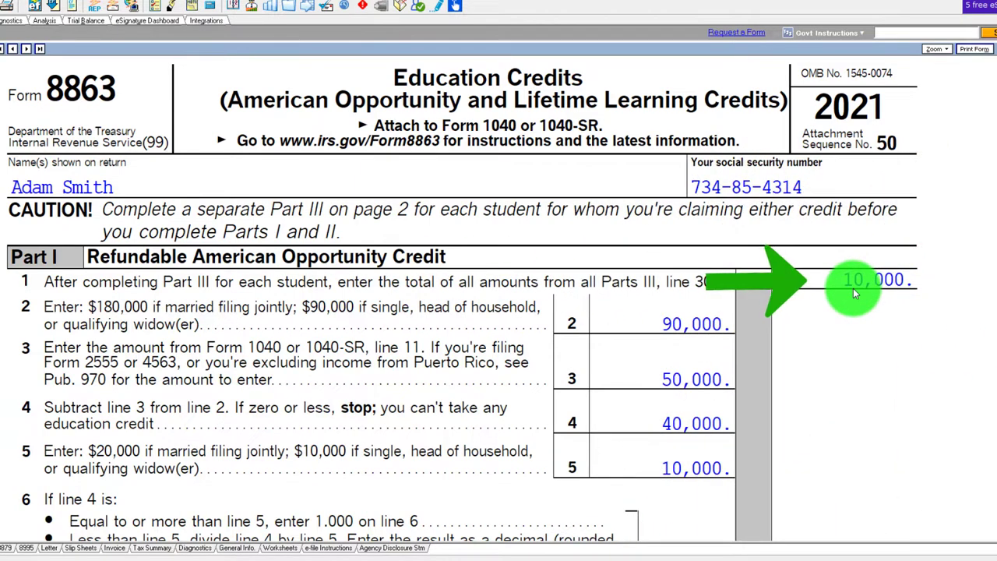
pyautogui.scroll(-6, 854, 288)
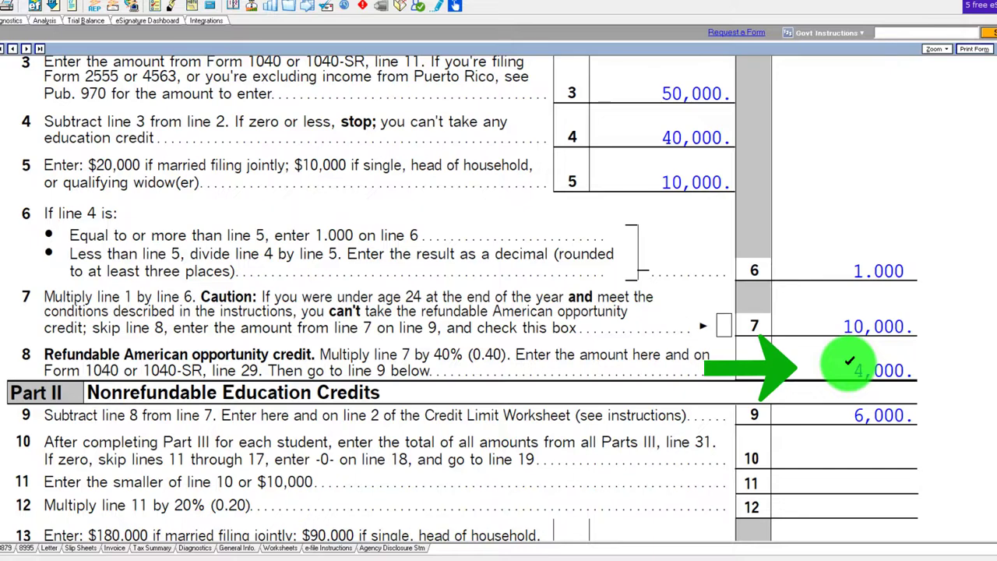
pyautogui.scroll(-7, 848, 362)
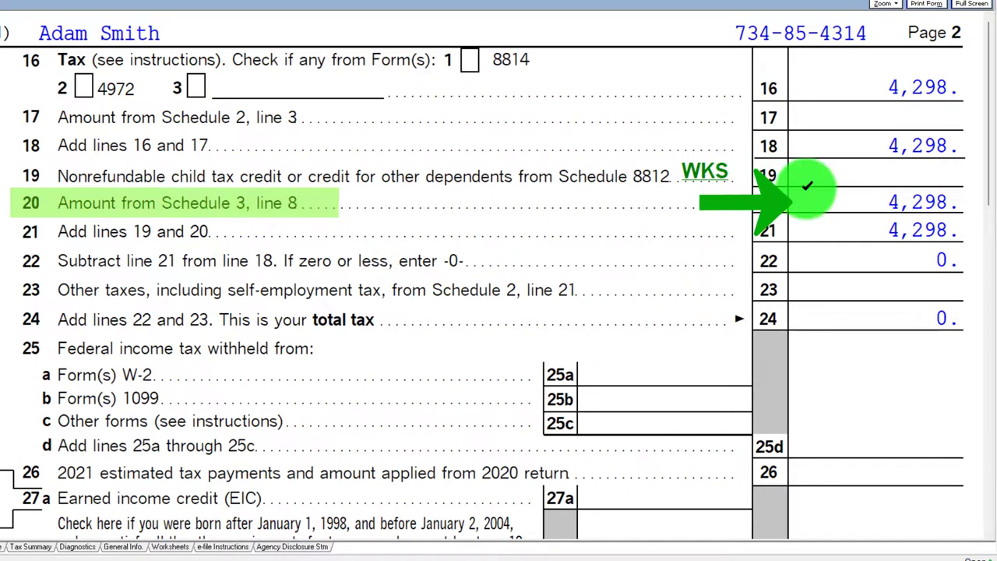
pyautogui.scroll(-5, 768, 229)
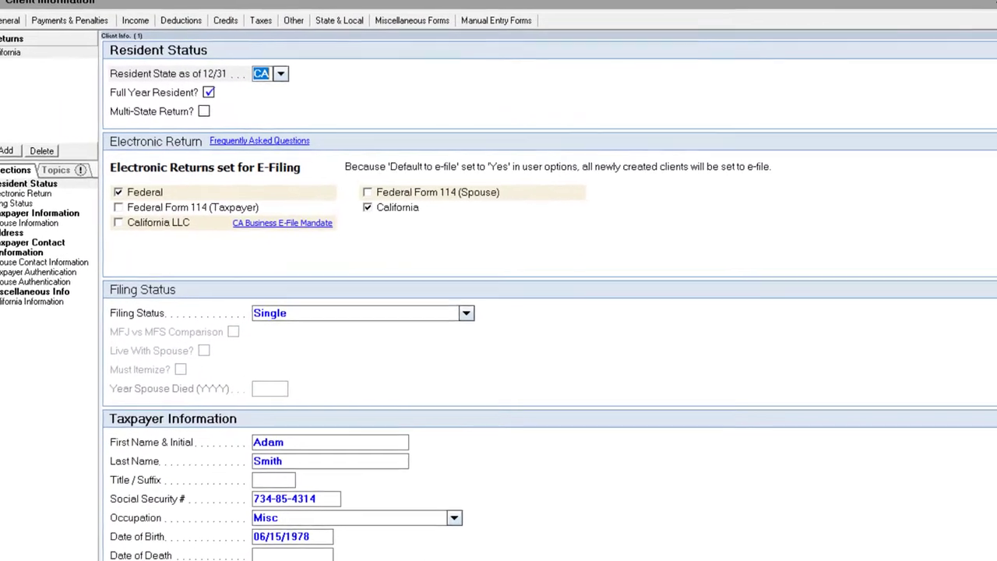
# Change the client's filing status to Married filing jointly and review the thresholds and credits on Form 8863 page 1
pyautogui.click(479, 315)
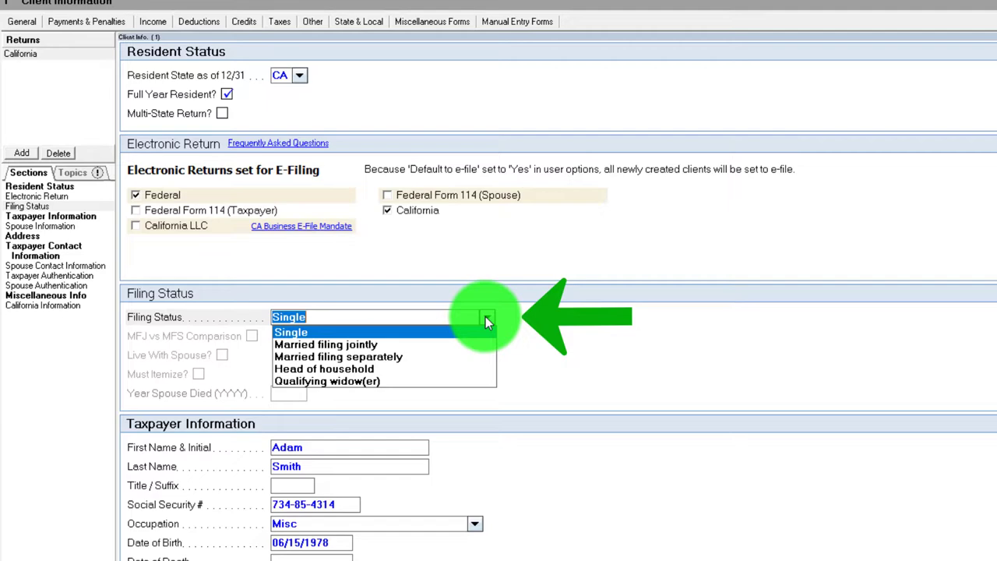
pyautogui.click(376, 343)
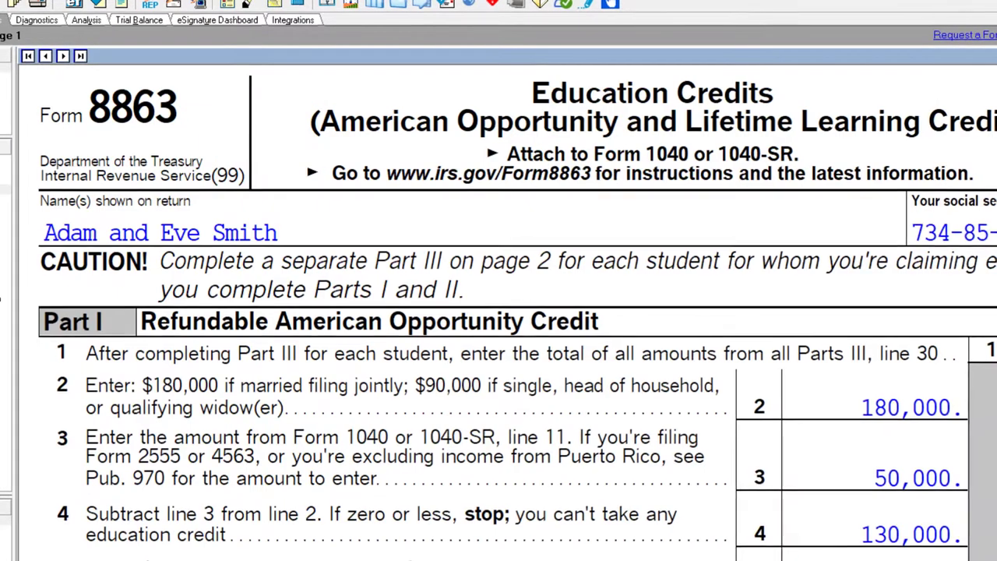
pyautogui.scroll(-3, 520, 416)
pyautogui.scroll(-10, 520, 417)
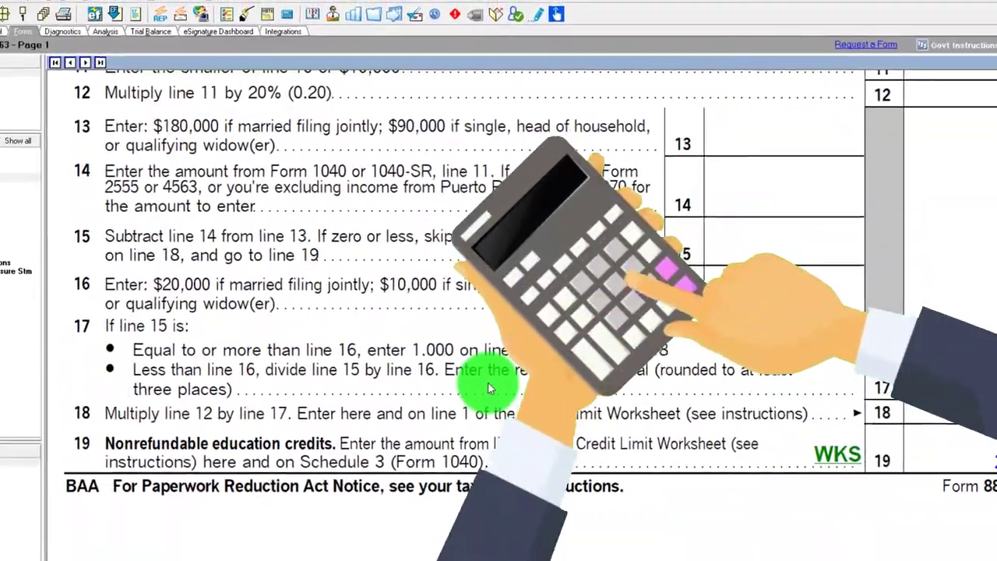
pyautogui.scroll(3, 460, 359)
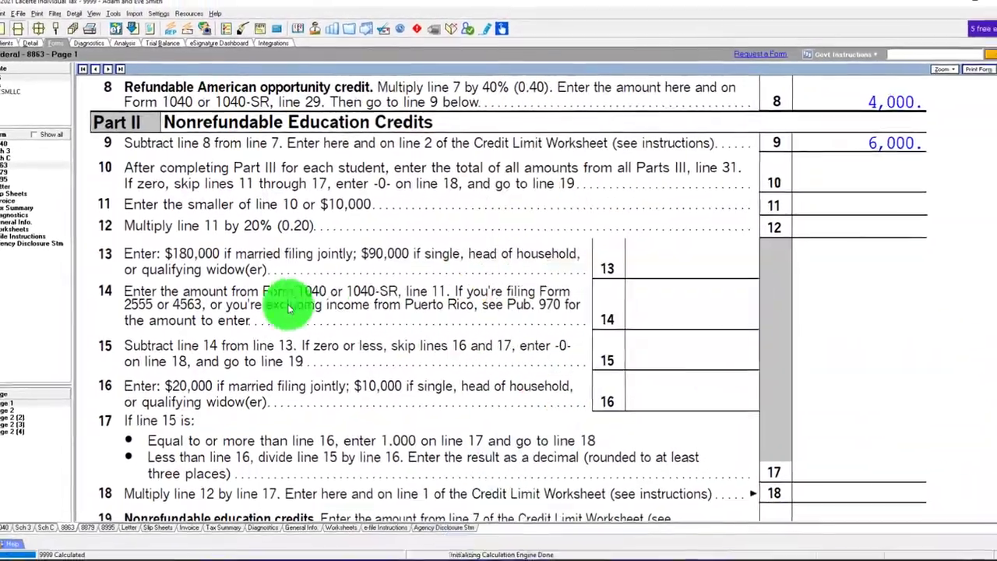
pyautogui.scroll(3, 265, 352)
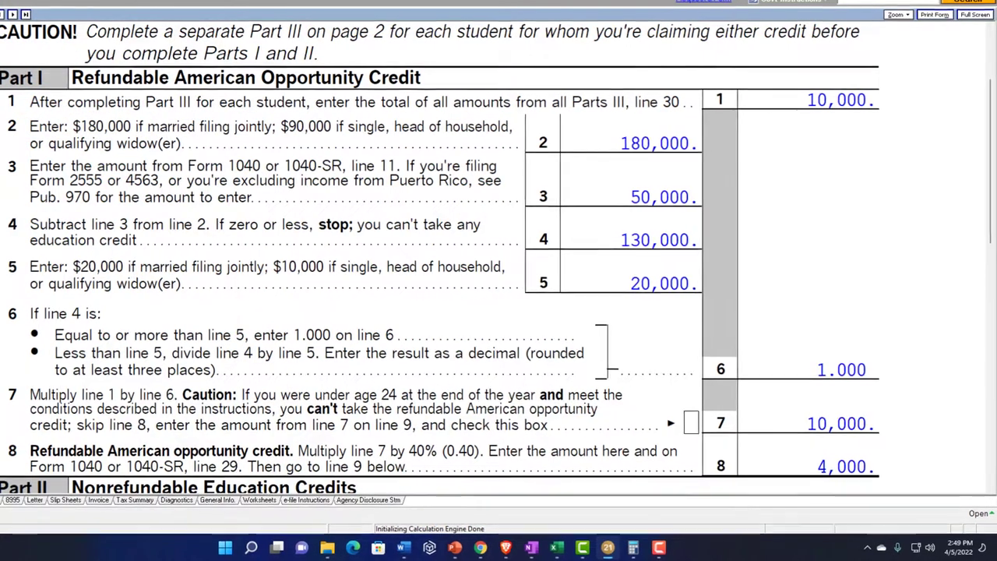
# Delete the fourth, third and second students from Education Credits, keeping only the taxpayer's entry
pyautogui.click(151, 508)
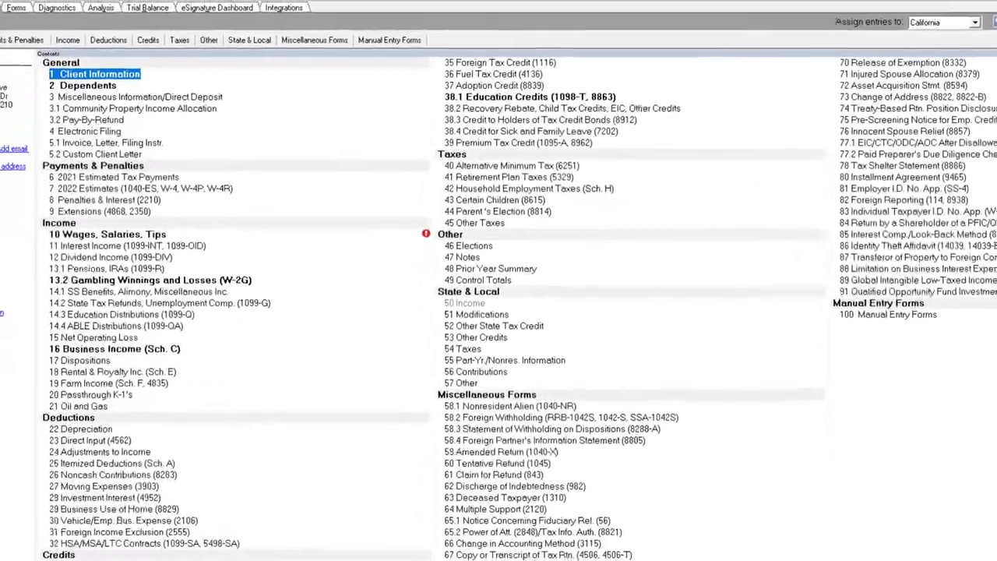
pyautogui.click(451, 76)
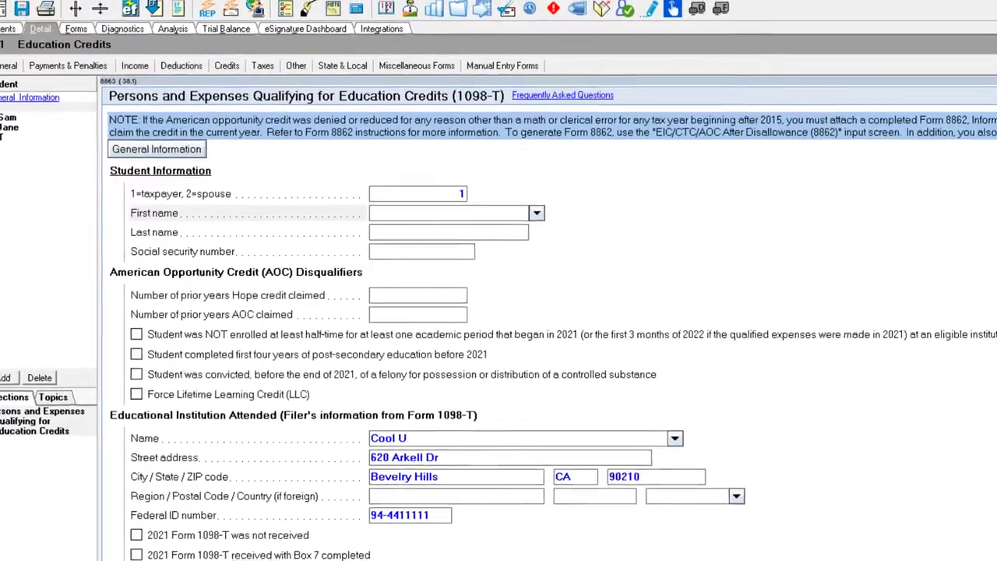
pyautogui.click(0, 129)
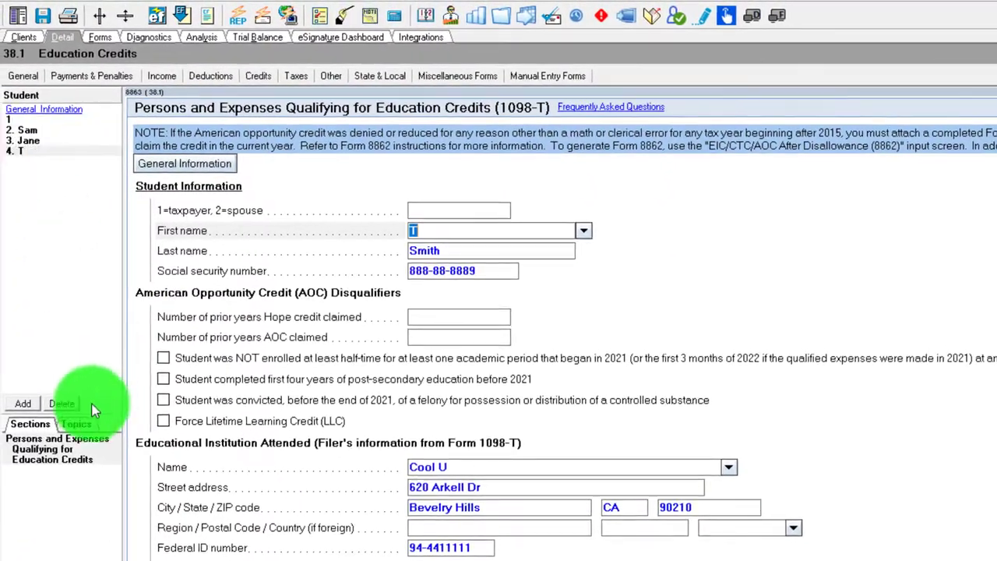
pyautogui.click(61, 402)
pyautogui.click(757, 420)
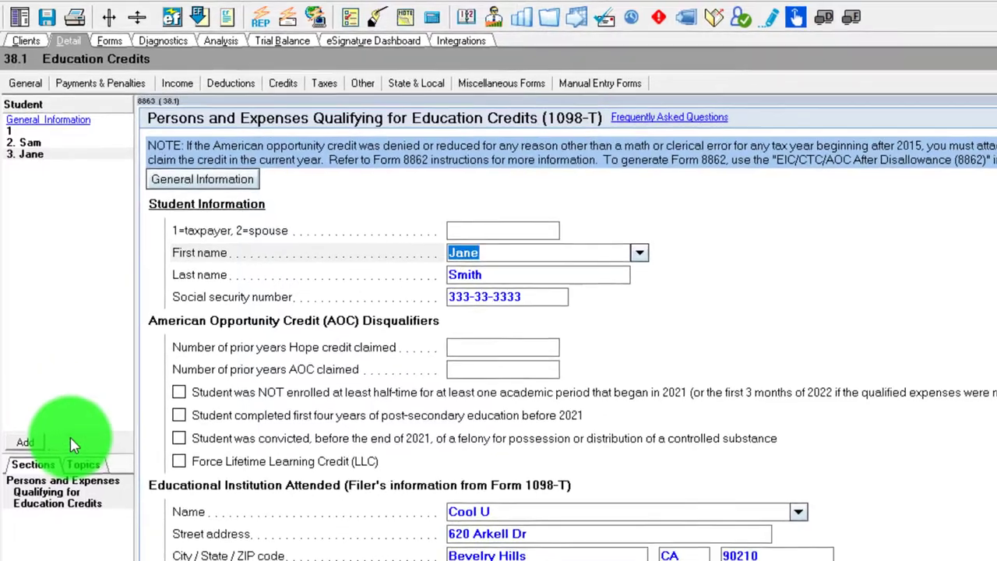
pyautogui.click(72, 444)
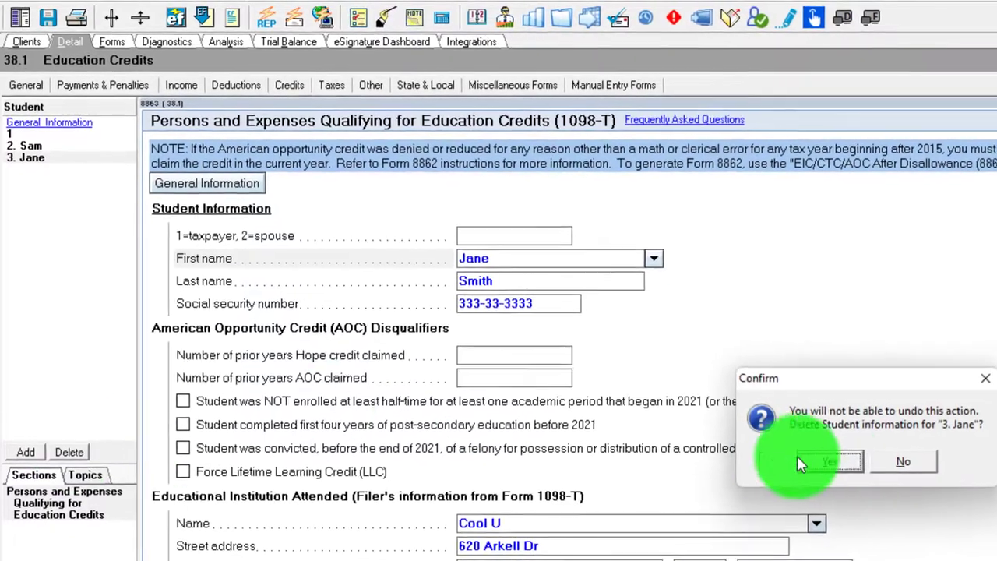
pyautogui.click(810, 450)
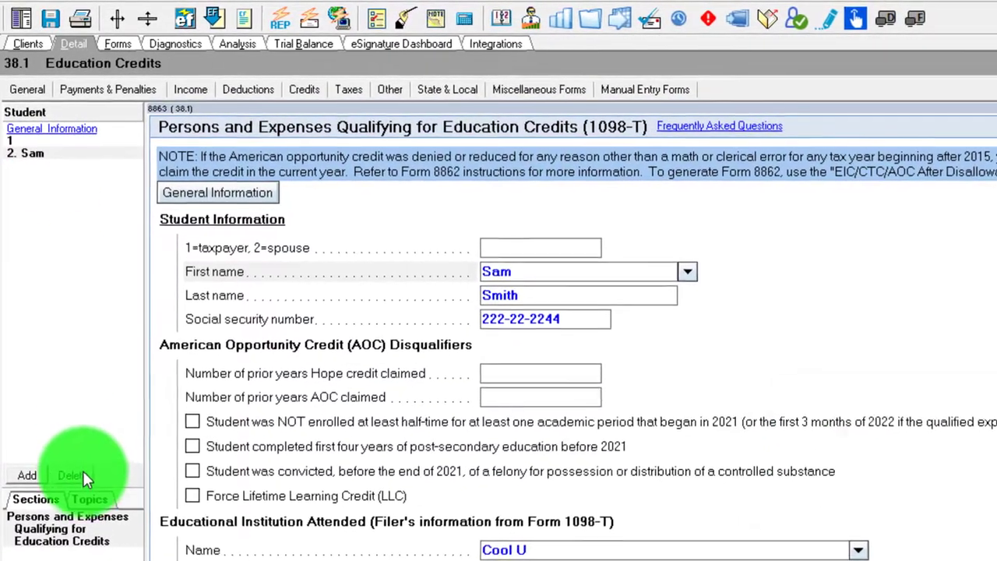
pyautogui.click(72, 471)
pyautogui.click(863, 488)
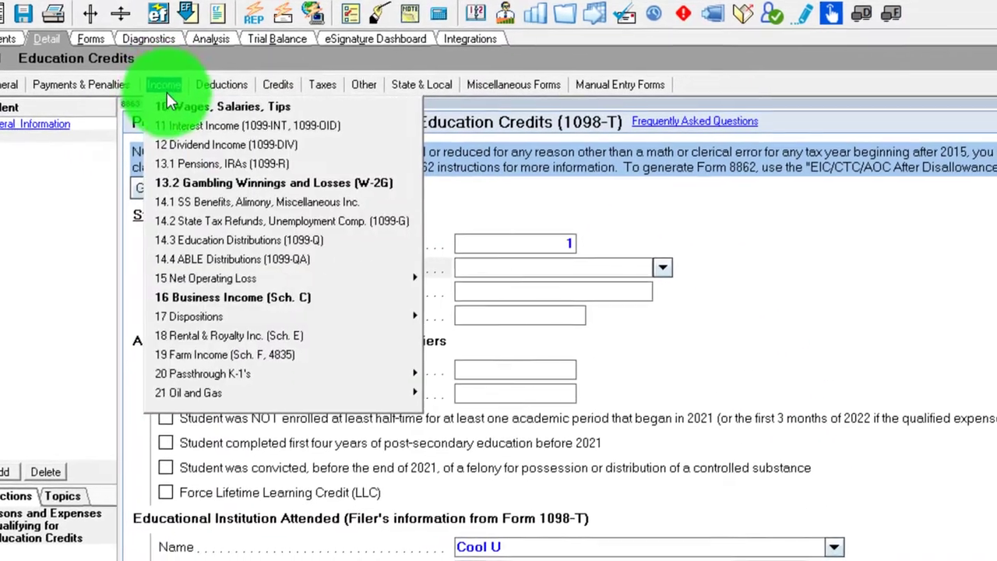
# Set the wages on the first W-2 in Wages, Salaries, Tips to 175,000
pyautogui.click(191, 112)
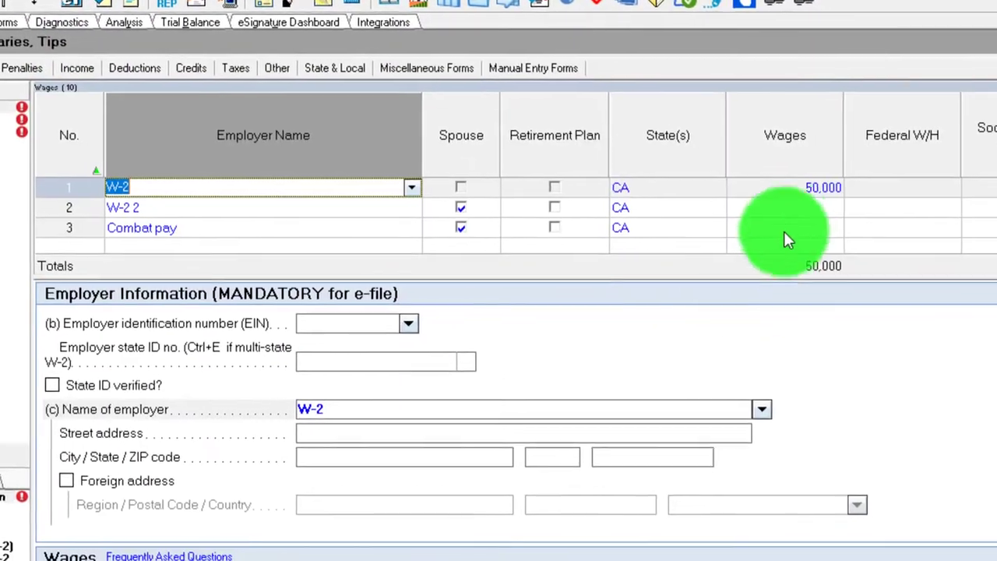
pyautogui.click(768, 187)
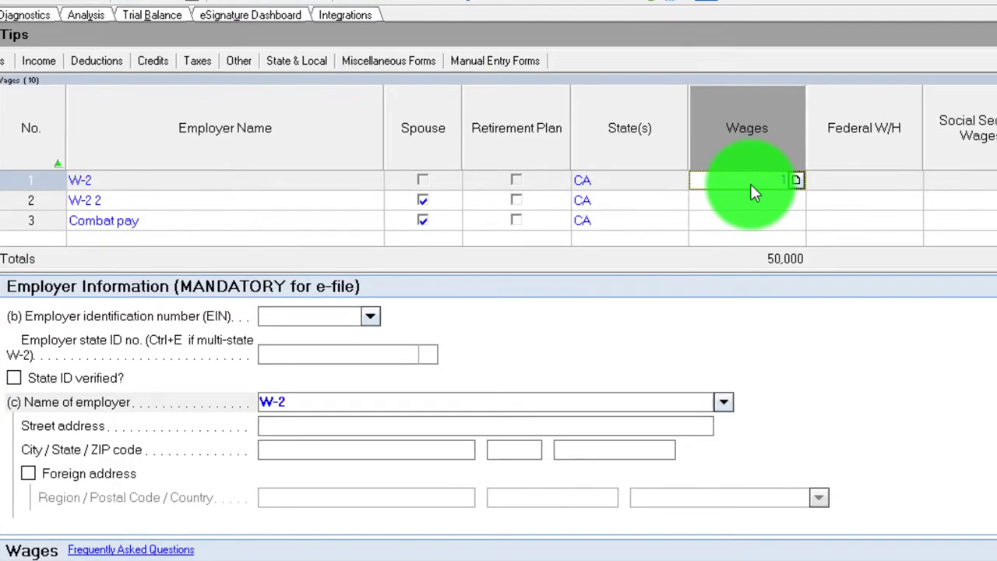
pyautogui.write('175,000')
pyautogui.press('Tab')
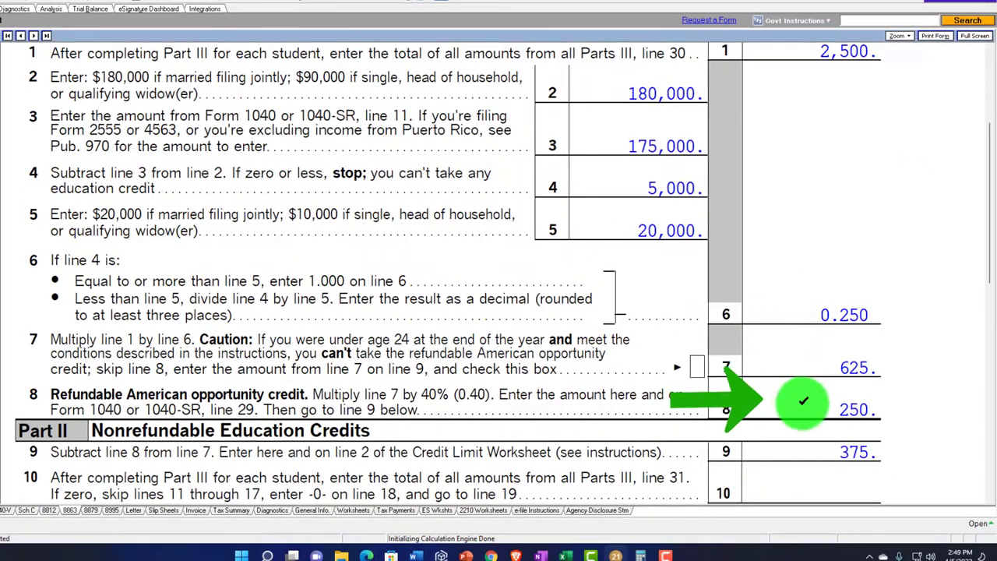
# Review the refundable and nonrefundable education credits on Form 8863 page 1, and return to the first W-2's wages amount
pyautogui.scroll(-10, 802, 401)
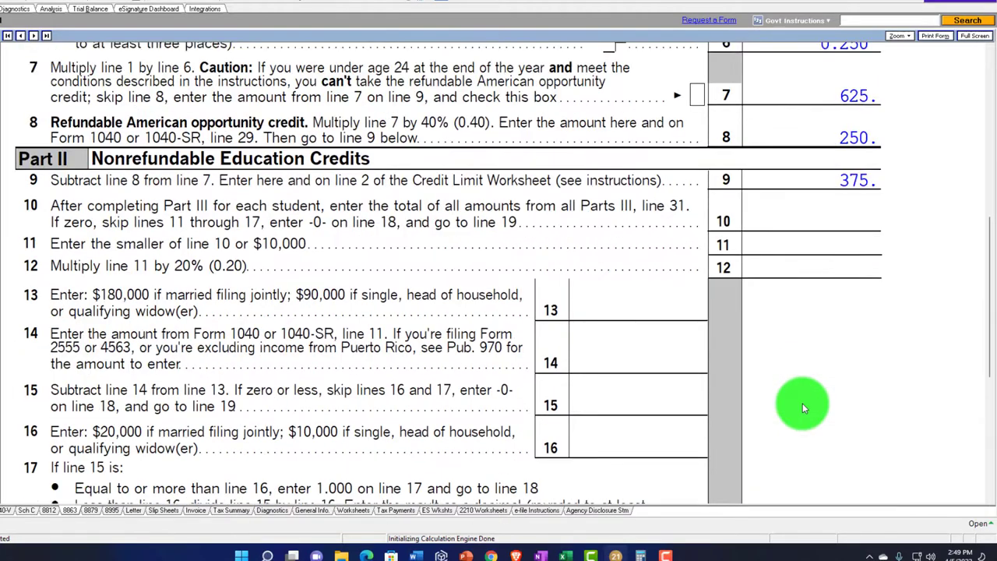
pyautogui.scroll(-2, 802, 403)
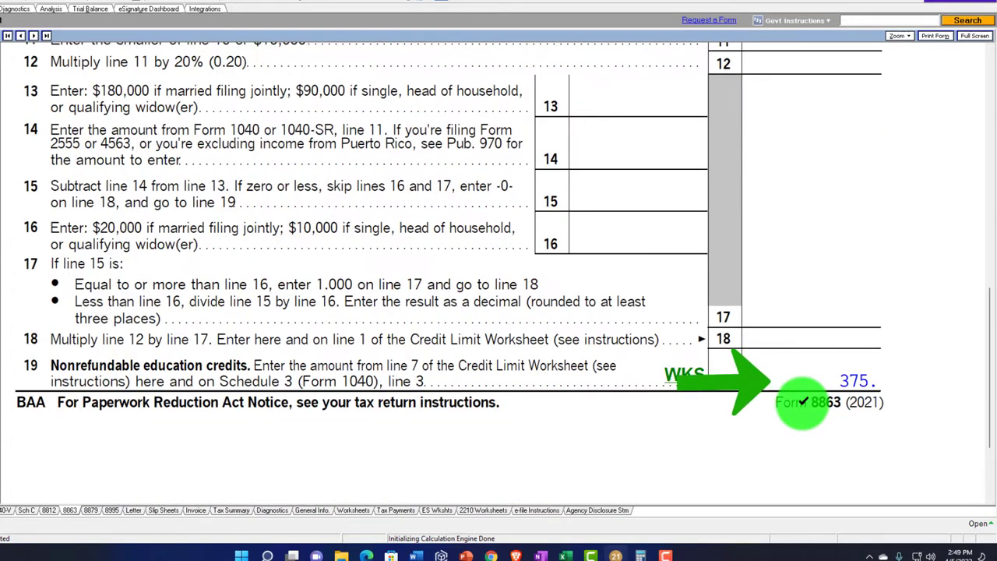
pyautogui.scroll(15, 802, 403)
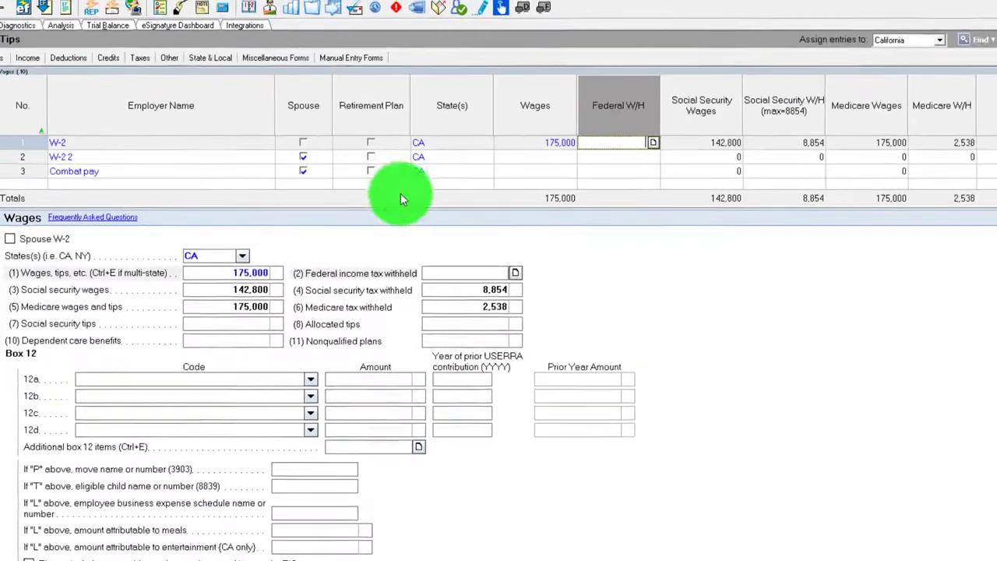
pyautogui.click(549, 142)
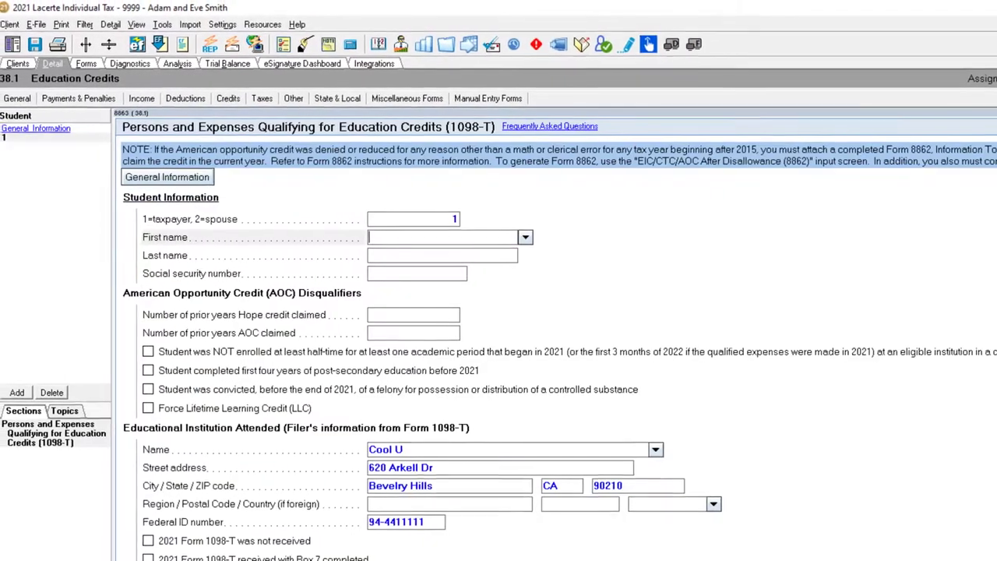
# Add a second student using the first listed dependent's details, and mark the student as not enrolled at least half-time
pyautogui.click(55, 384)
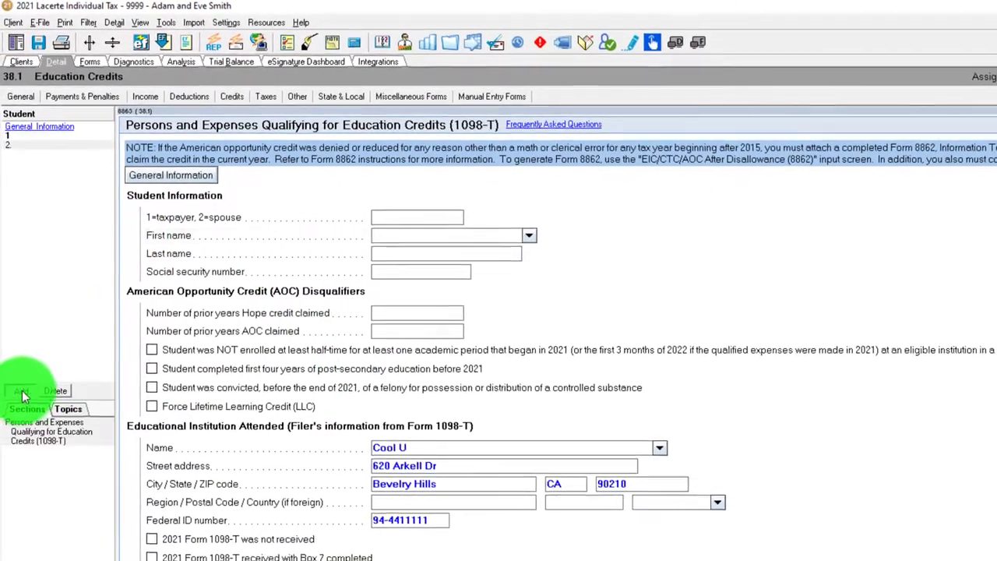
pyautogui.click(536, 245)
pyautogui.click(538, 228)
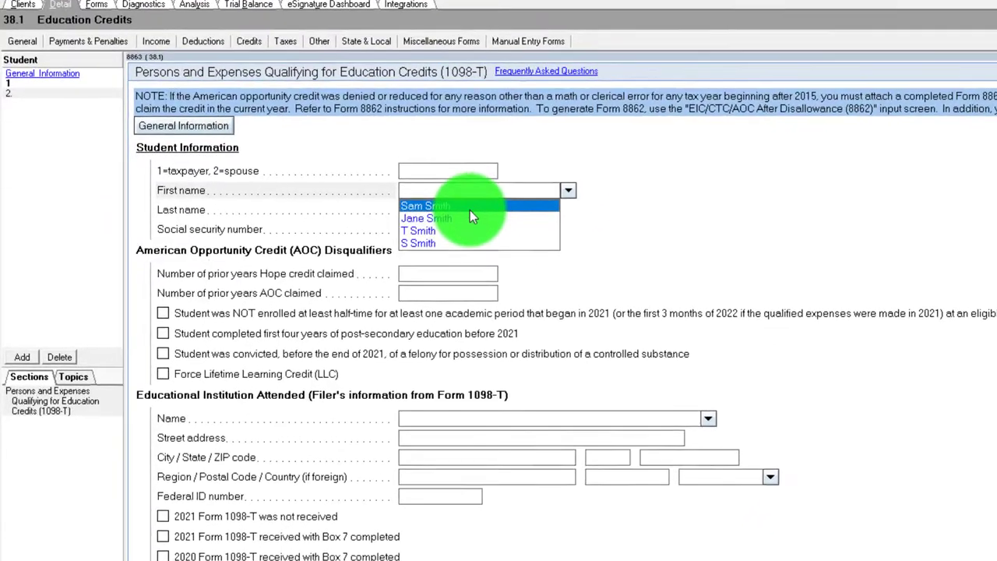
pyautogui.click(471, 207)
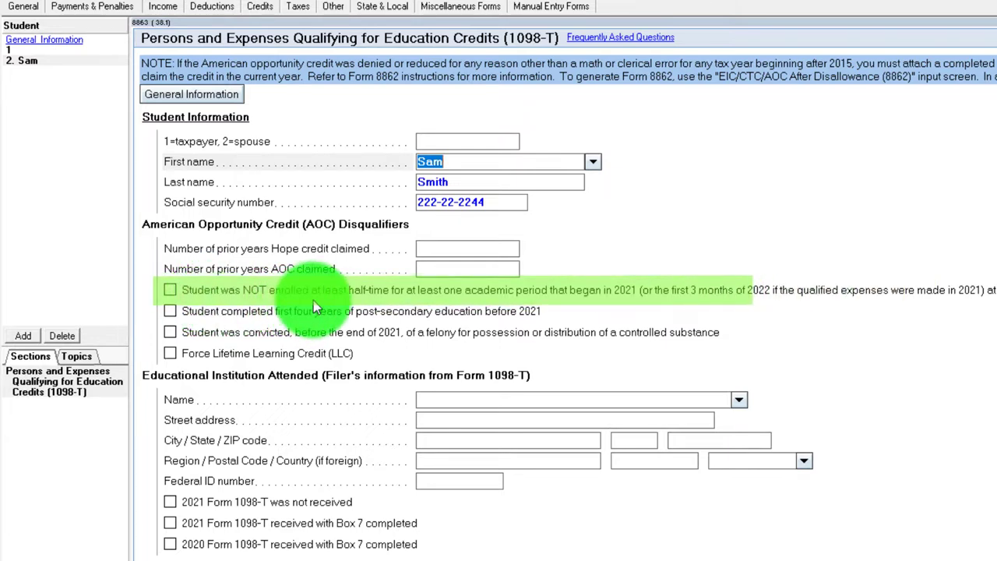
pyautogui.click(169, 291)
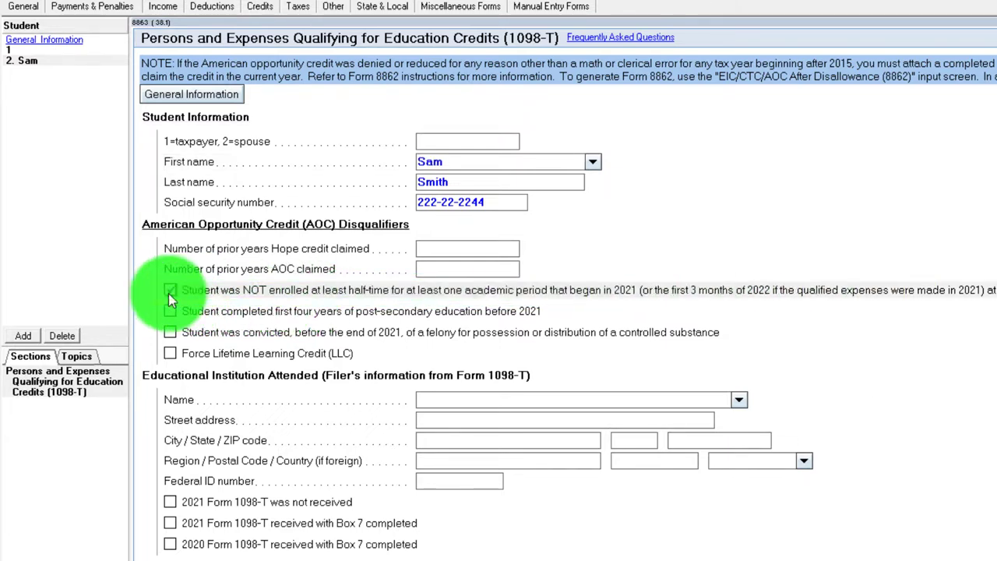
# Fill in Cool U as the second student's educational institution and set qualified tuition and fees to 20,000
pyautogui.click(737, 401)
pyautogui.click(603, 414)
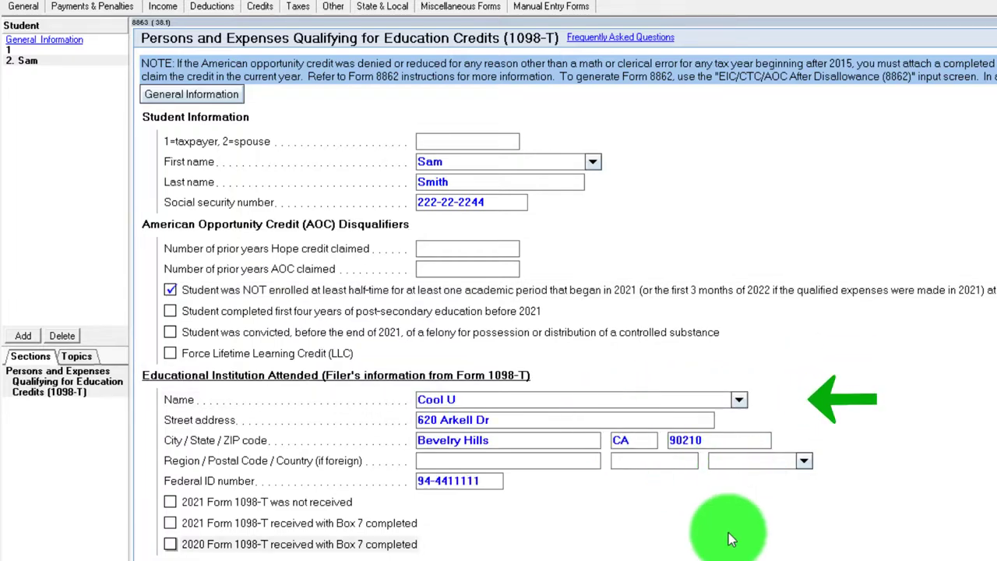
pyautogui.scroll(-1, 731, 537)
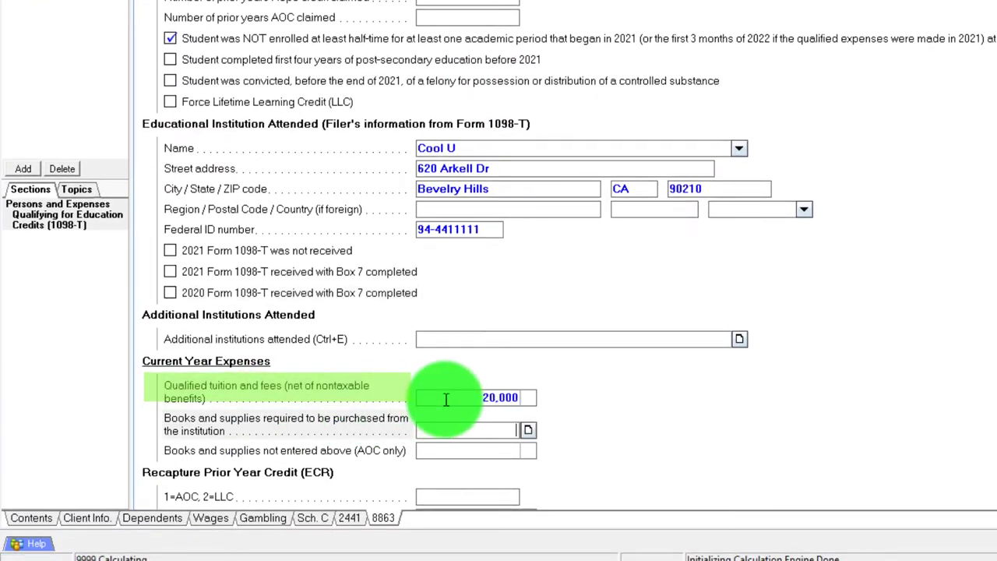
# Add a third student using the second listed dependent's details, briefly marking and then clearing completion of four years of post-secondary education before 2021
pyautogui.click(23, 170)
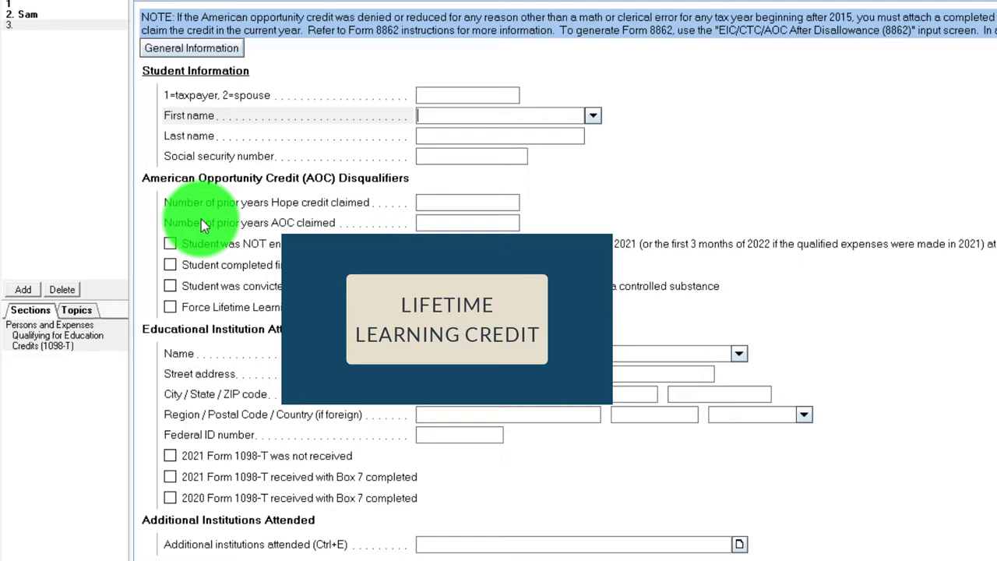
pyautogui.click(591, 116)
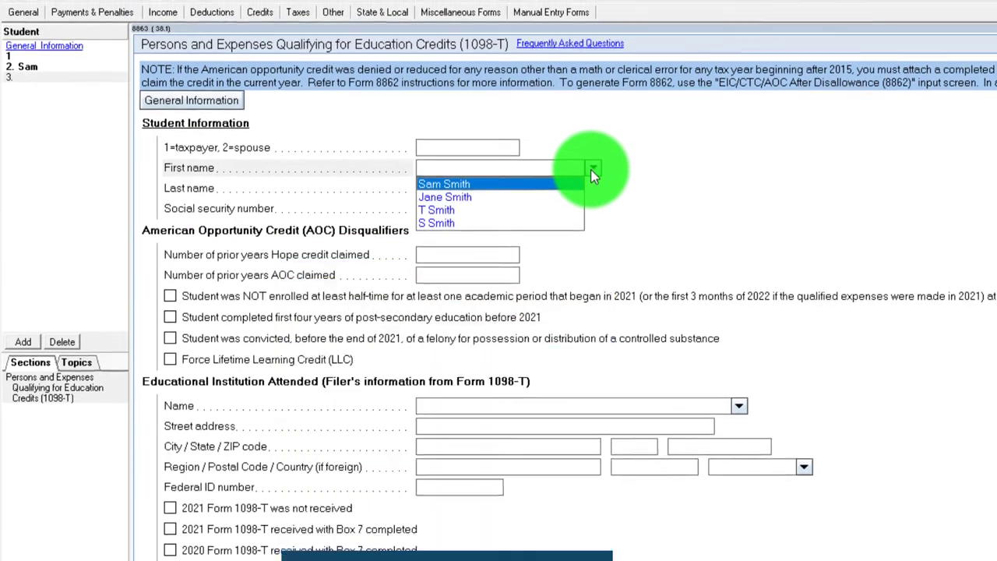
pyautogui.click(527, 194)
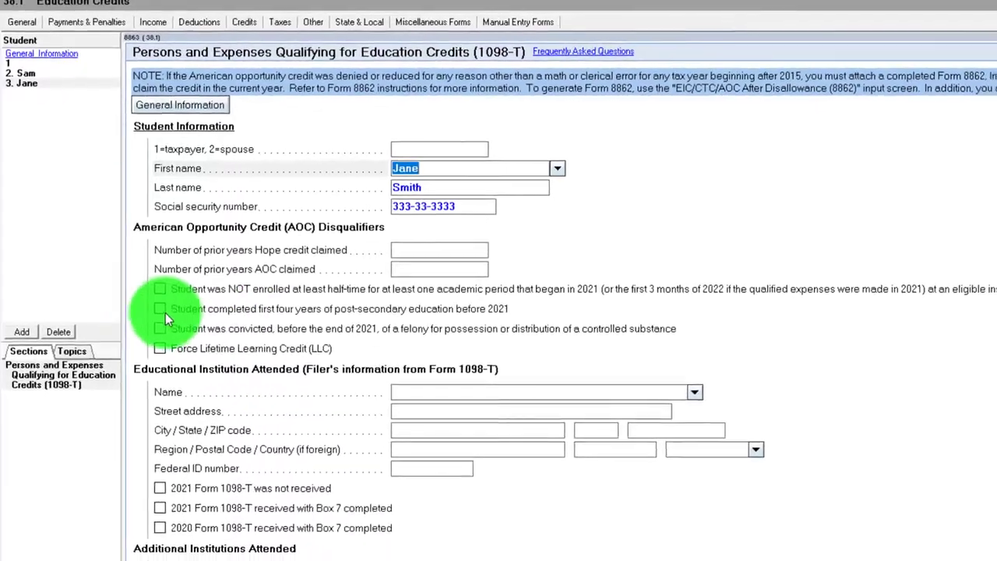
pyautogui.click(160, 309)
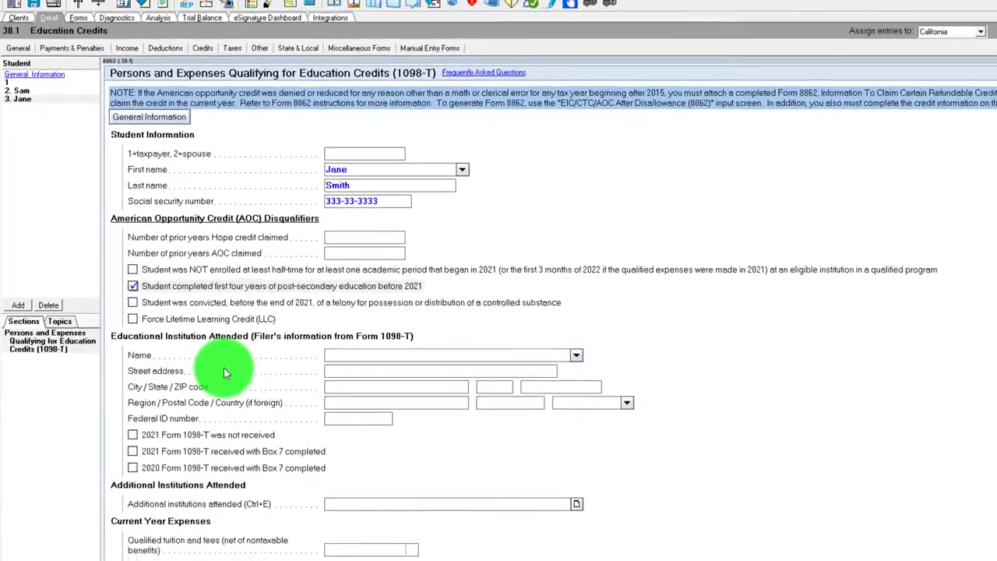
pyautogui.click(132, 286)
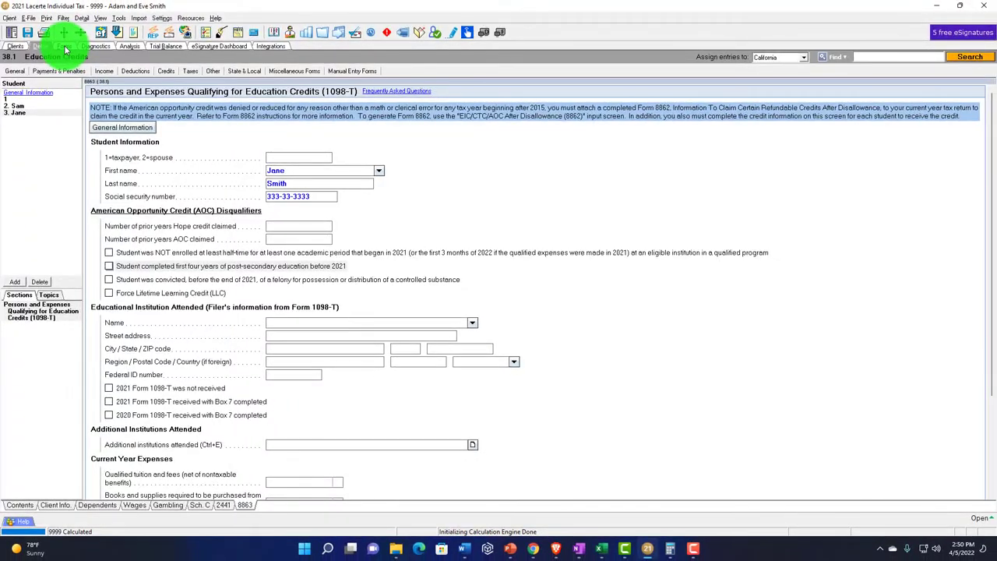
# Review the Form 8863 page 2 Part III entries for the first two students, down to the second student's Lifetime Learning Credit line 31
pyautogui.click(63, 47)
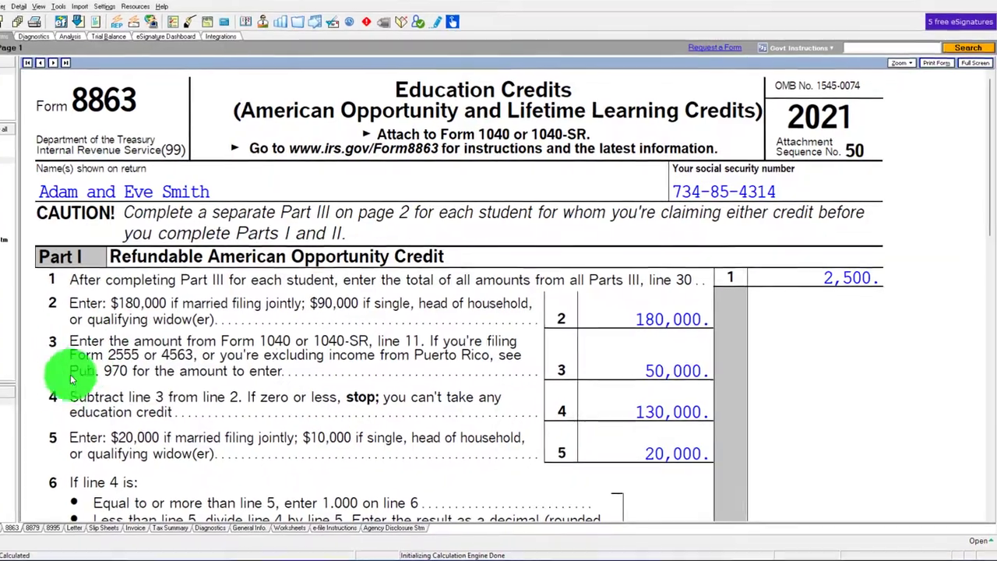
pyautogui.scroll(-3, 423, 390)
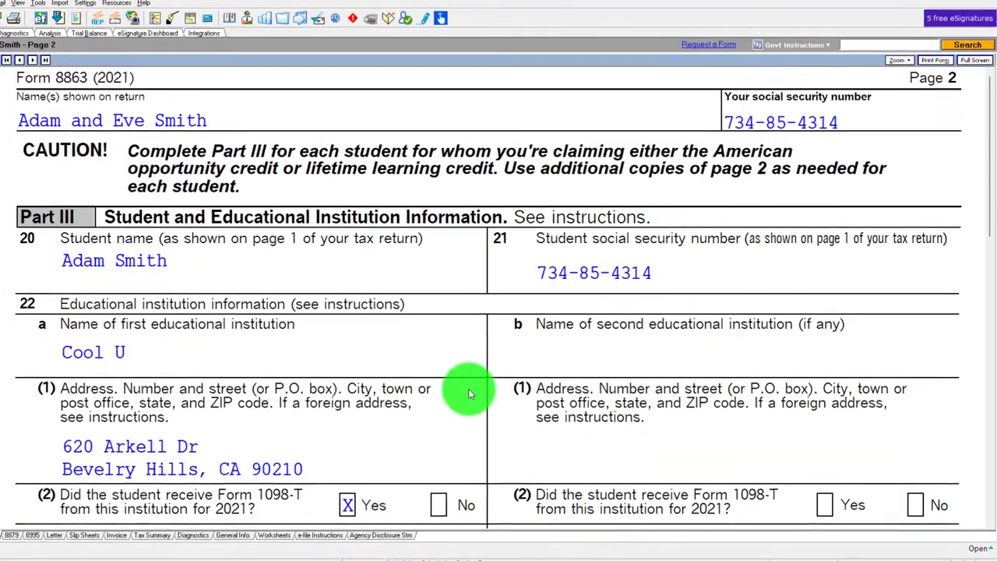
pyautogui.scroll(-5, 468, 389)
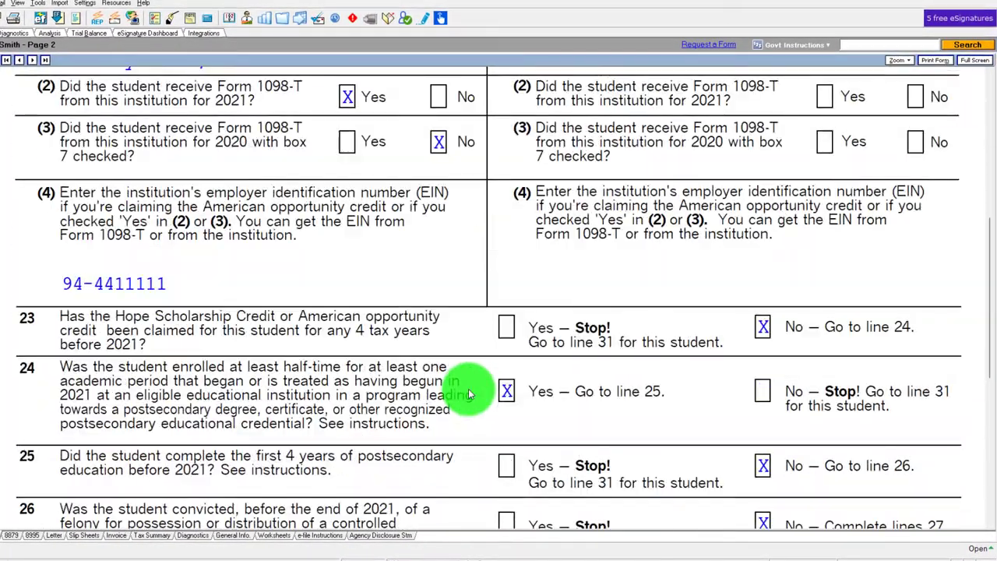
pyautogui.scroll(-6, 468, 394)
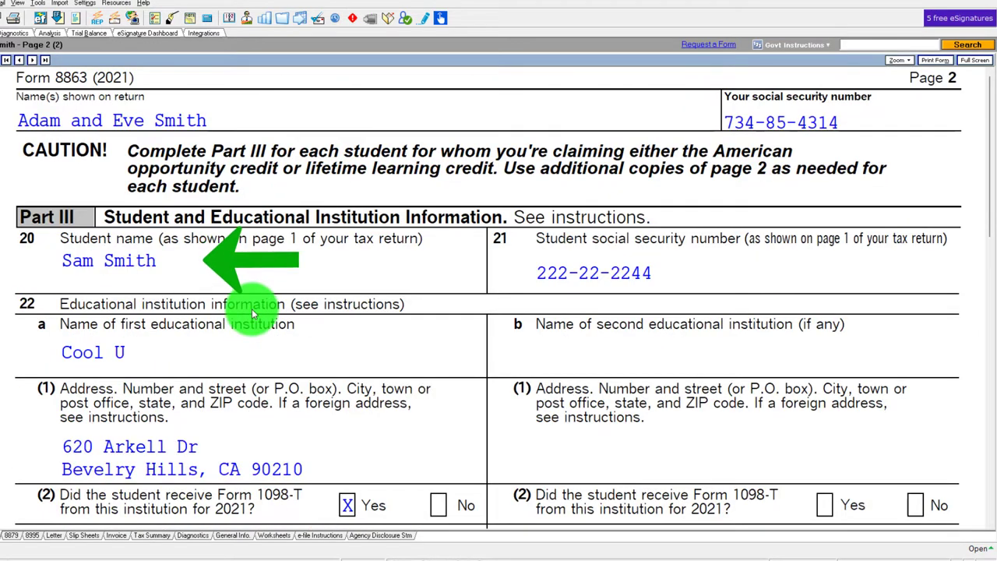
pyautogui.scroll(-10, 252, 312)
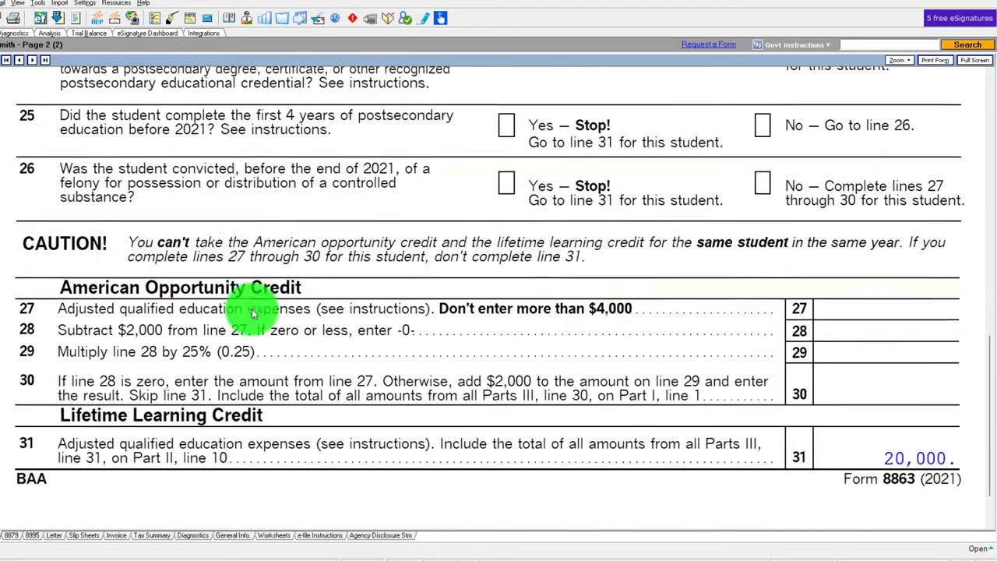
pyautogui.scroll(-2, 251, 312)
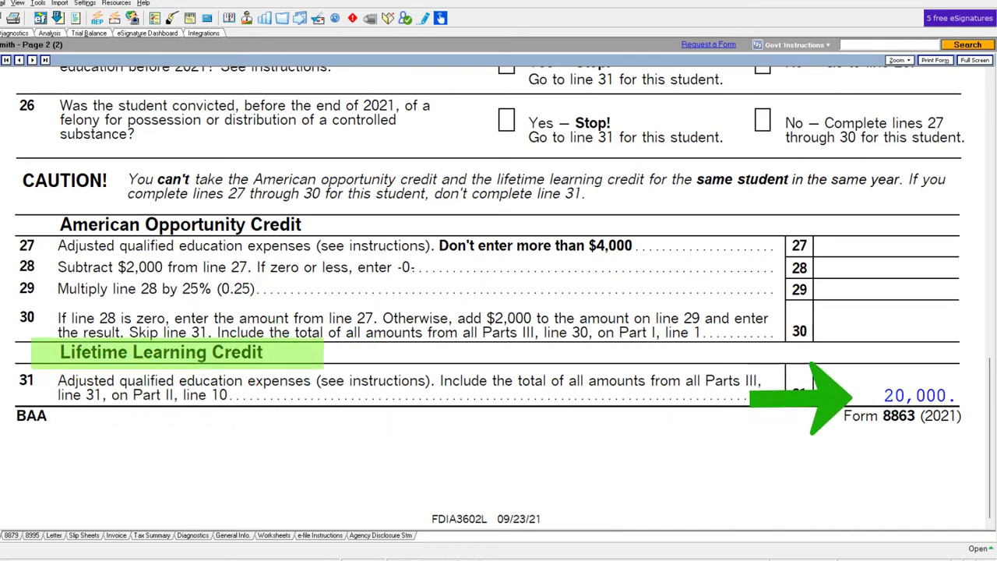
# Examine the nonrefundable education credit calculation in Part II of Form 8863 page 1, from line 9 through line 19
pyautogui.scroll(-10, 296, 341)
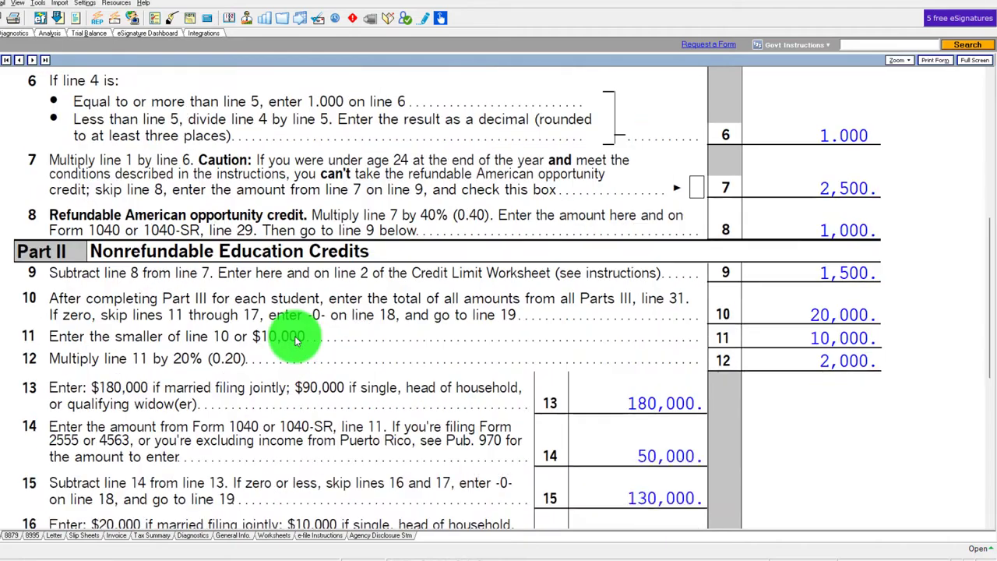
pyautogui.scroll(-2, 543, 338)
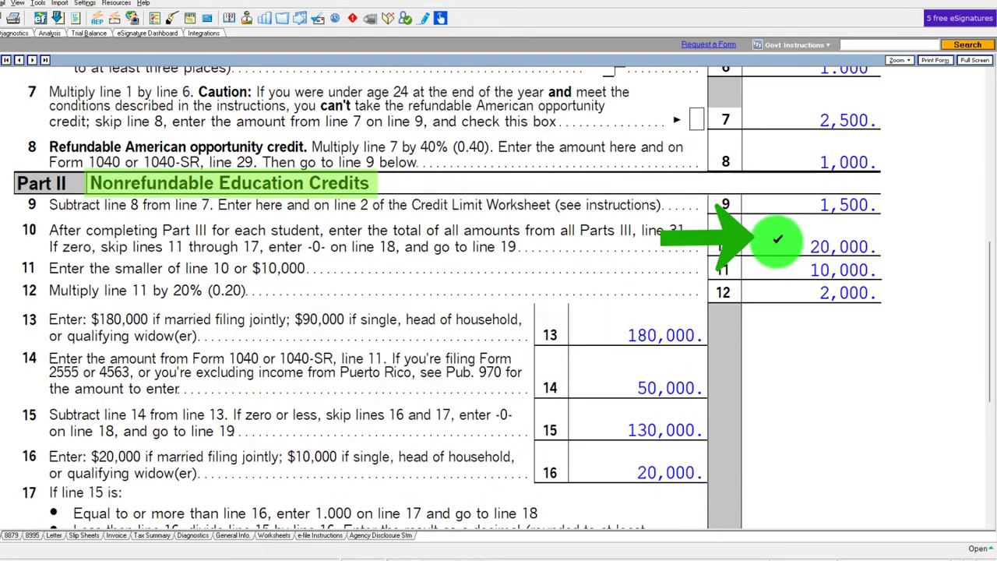
pyautogui.scroll(-2, 777, 240)
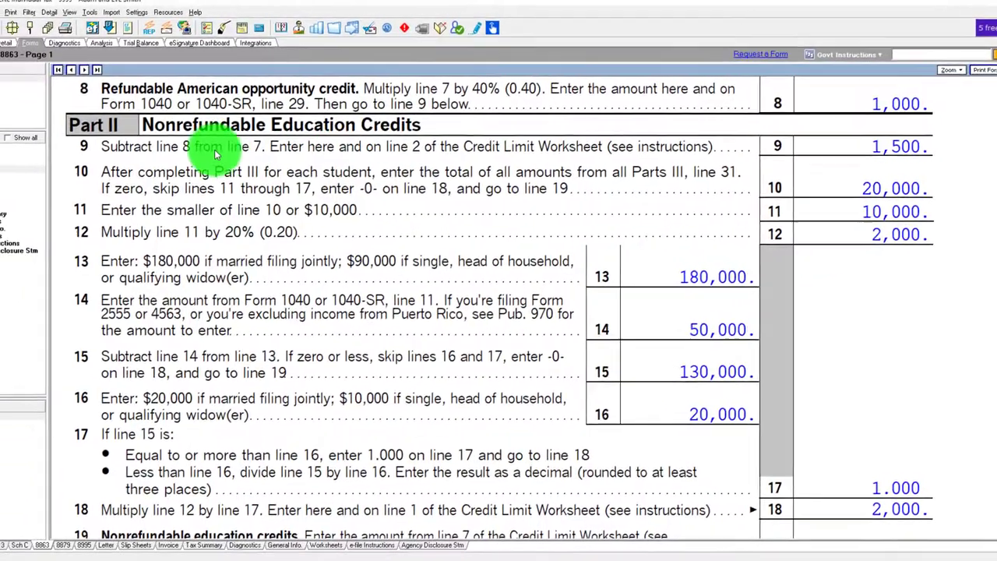
pyautogui.scroll(-2, 276, 210)
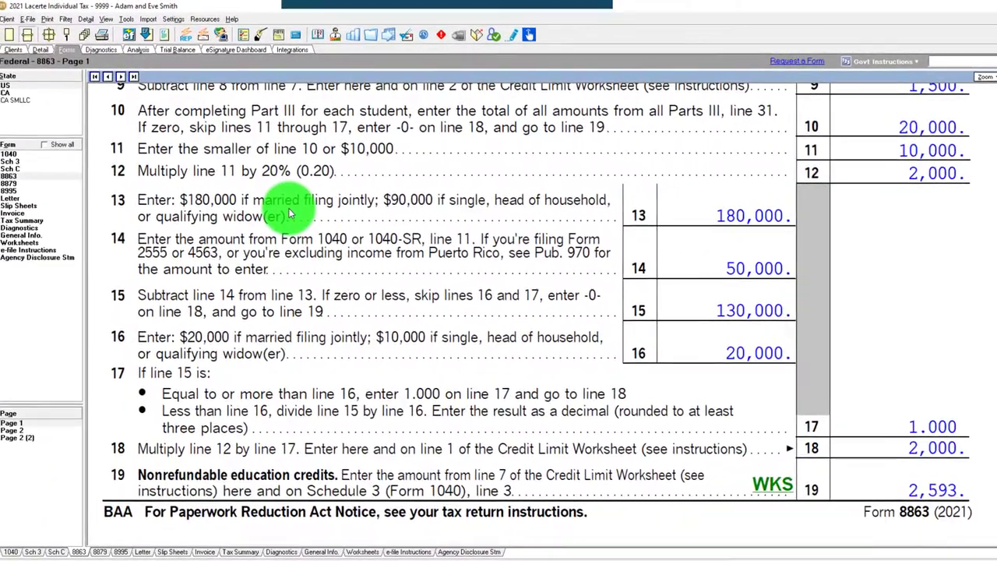